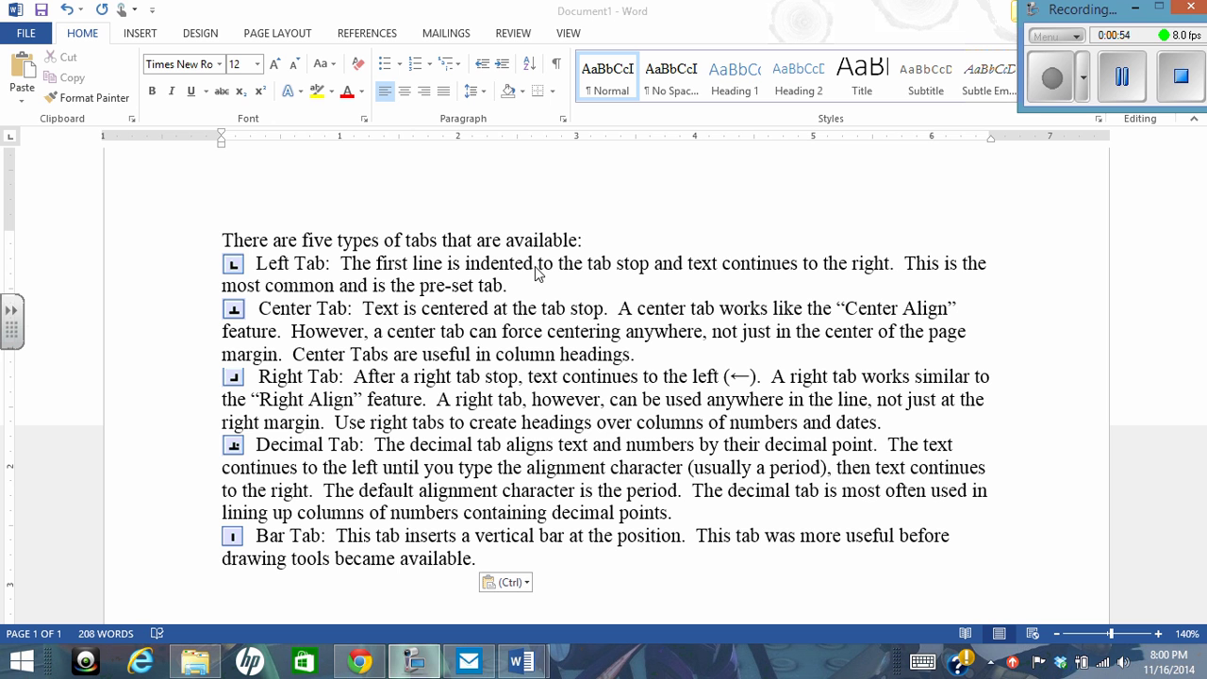
Add a blank line above "There are five types of tabs" and indent it by one default tab.
click(227, 222)
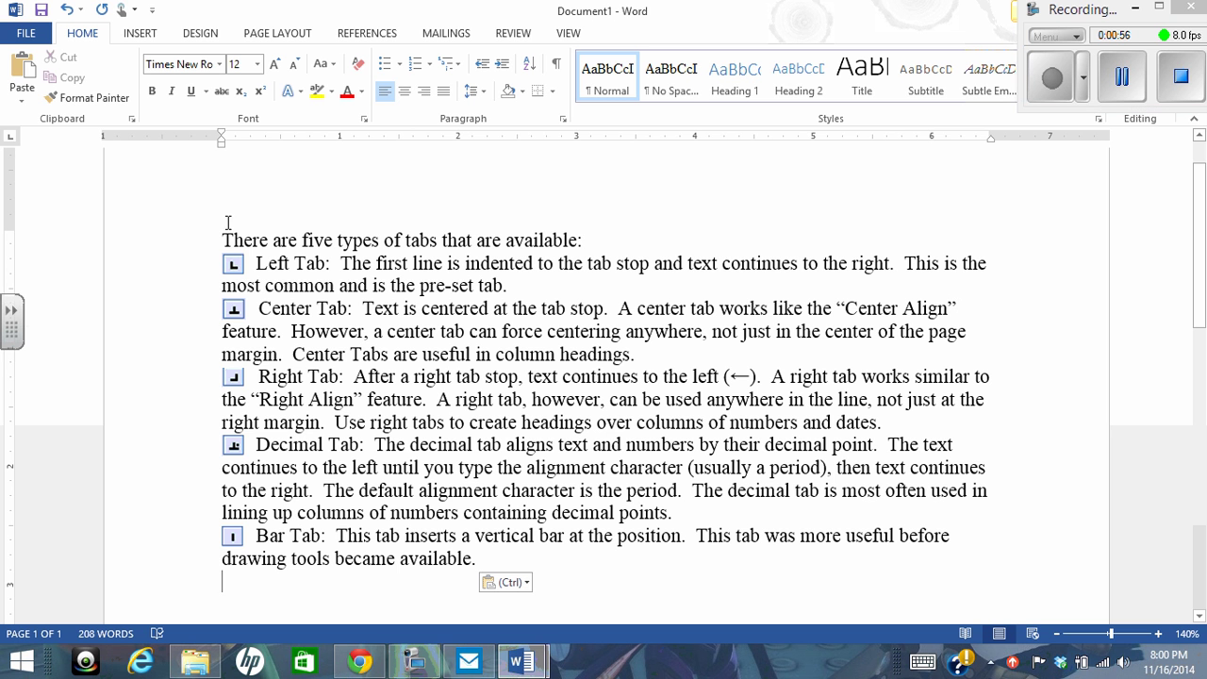
click(225, 227)
key(Return)
key(Up)
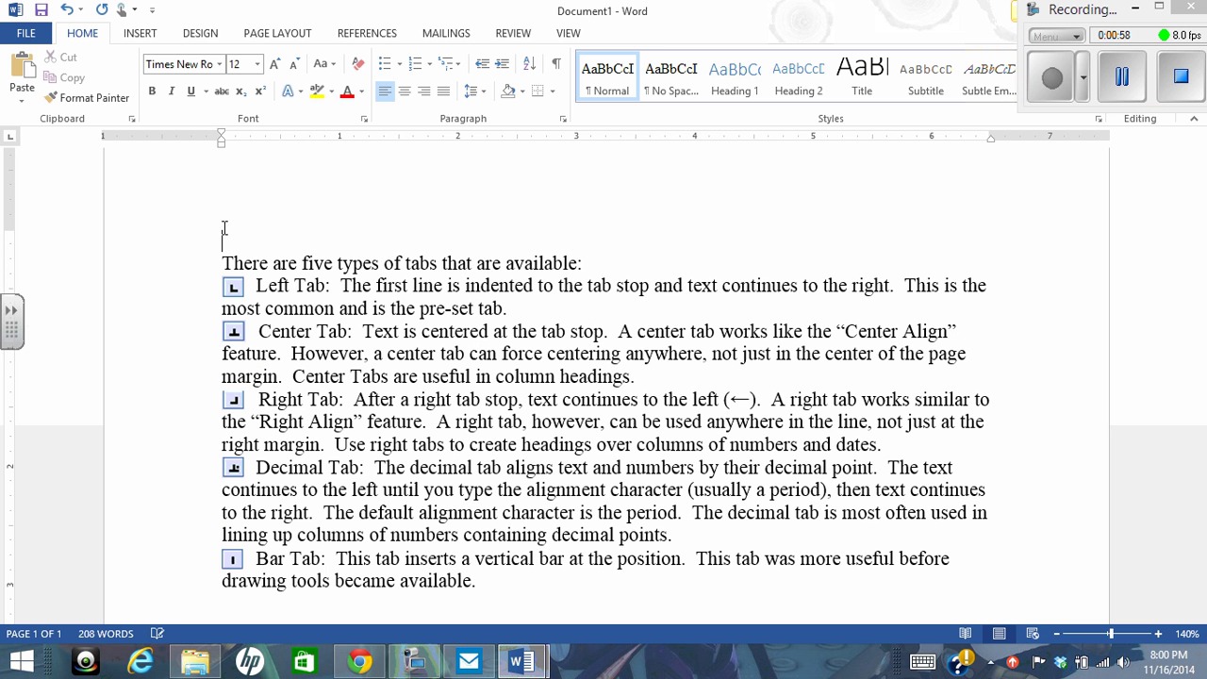
key(Tab)
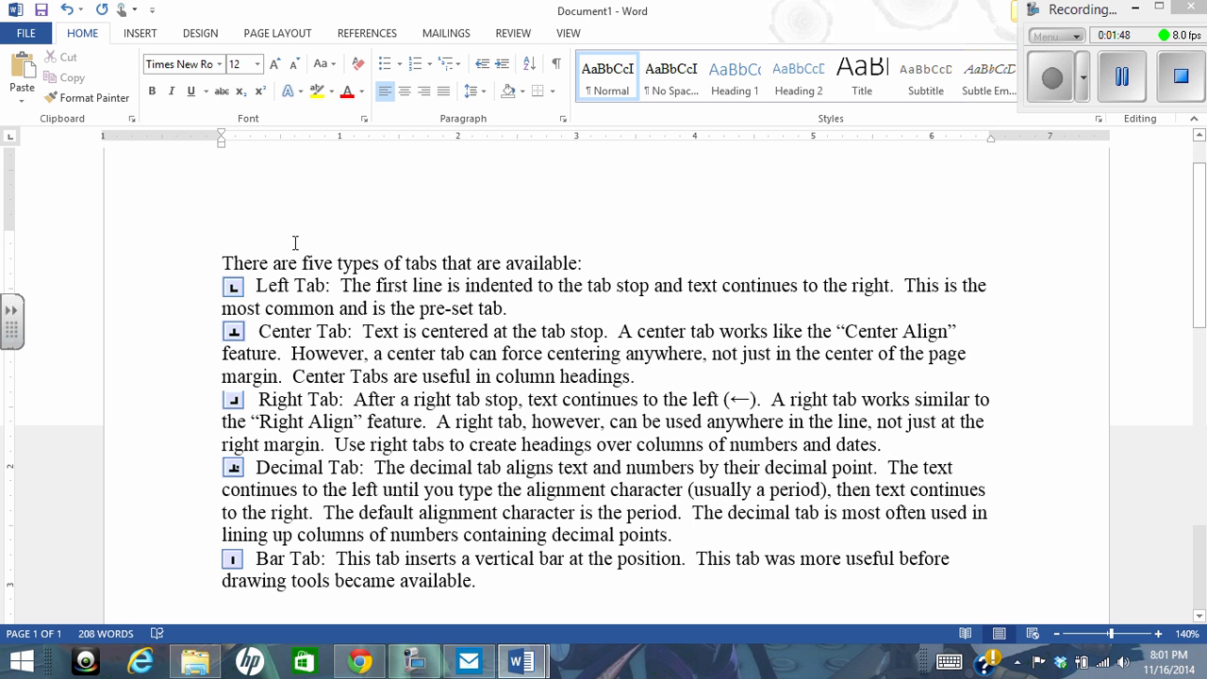
Enter "Hello" at the default tab indent of the first line and delete it again.
text(hello)
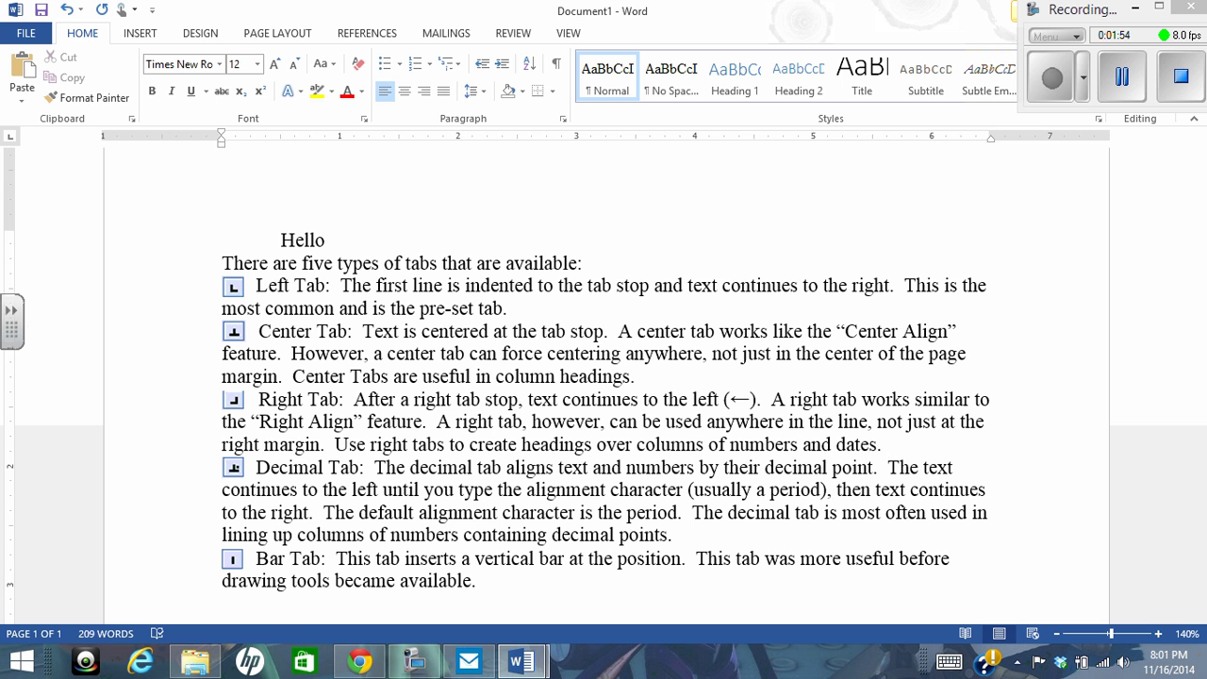
key(BackSpace)
key(BackSpace)
key(BackSpace)
key(BackSpace)
key(BackSpace)
key(BackSpace)
Give the first line a tab stop at 3 inches and a center tab stop at 2.5 inches, with "Hello" centered there.
key(Tab)
click(577, 137)
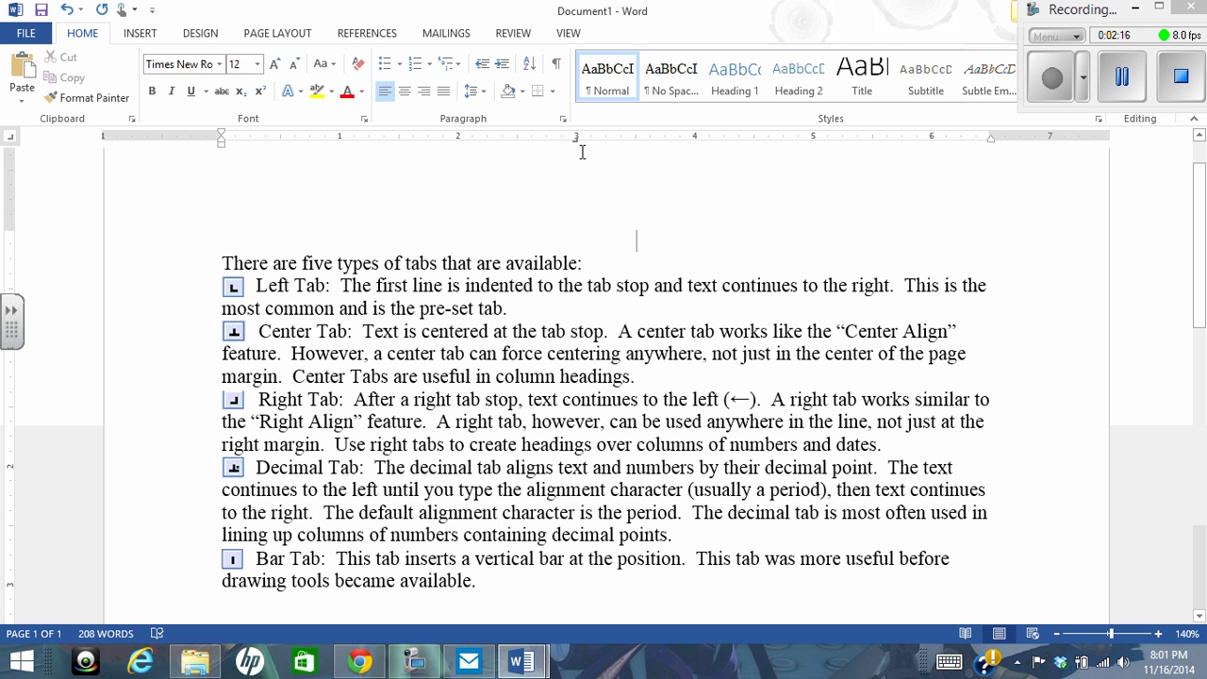
click(12, 141)
click(12, 141)
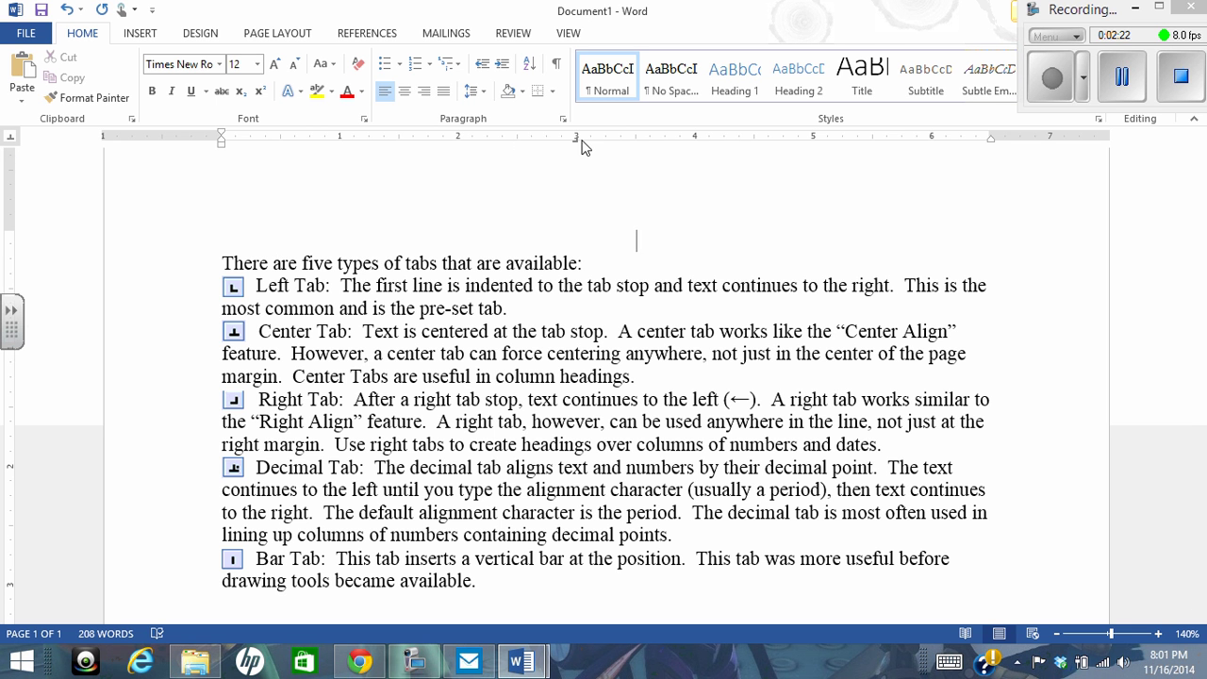
click(517, 138)
key(BackSpace)
key(Tab)
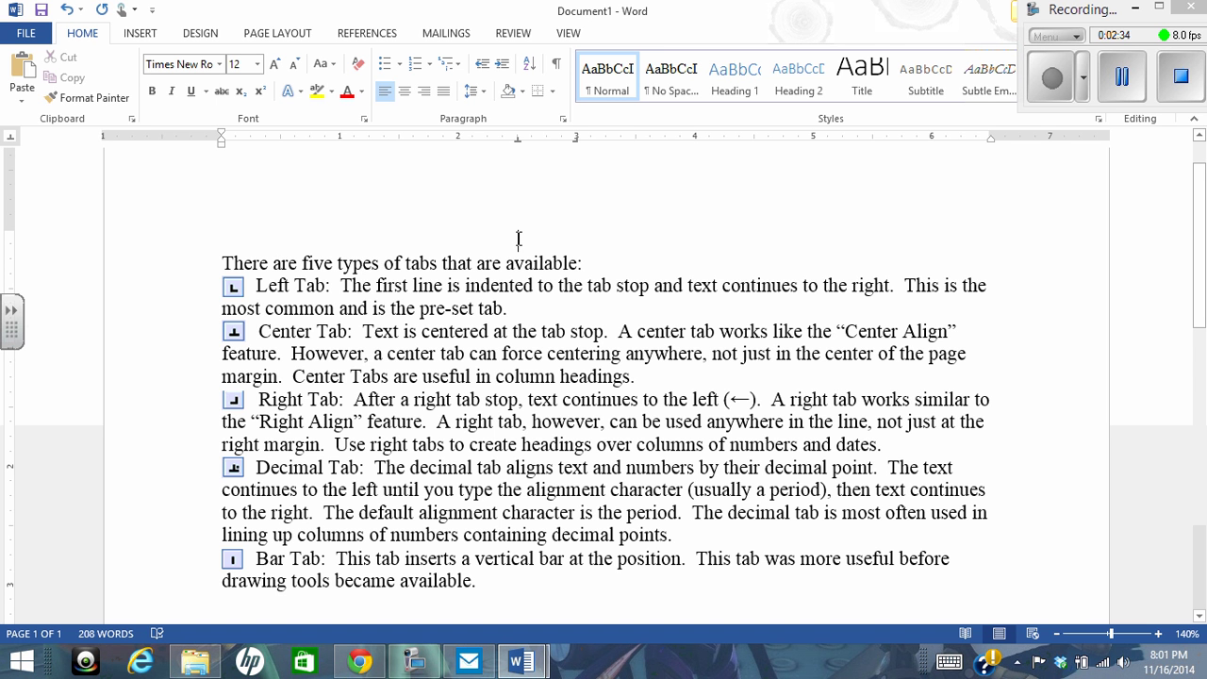
text(Hello)
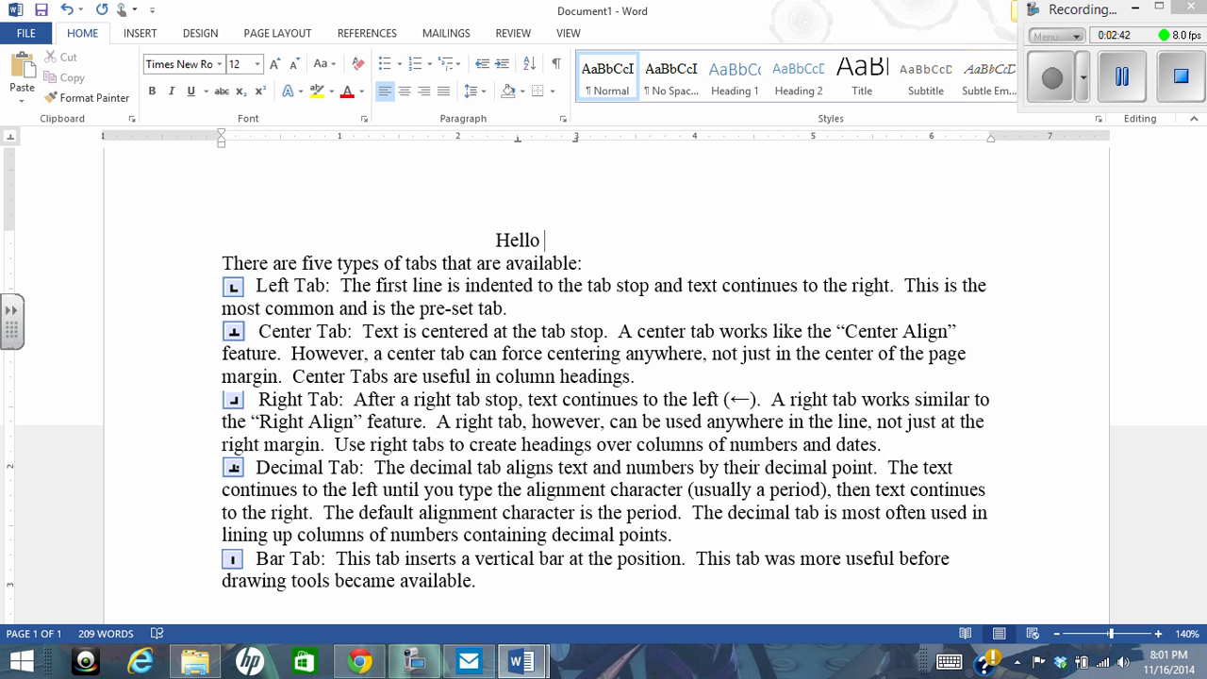
Delete "Hello" and remove the tab stops at 2.5 and 3 inches from the first line.
key(BackSpace)
key(BackSpace)
key(BackSpace)
key(BackSpace)
key(BackSpace)
key(BackSpace)
drag(519, 142, 577, 167)
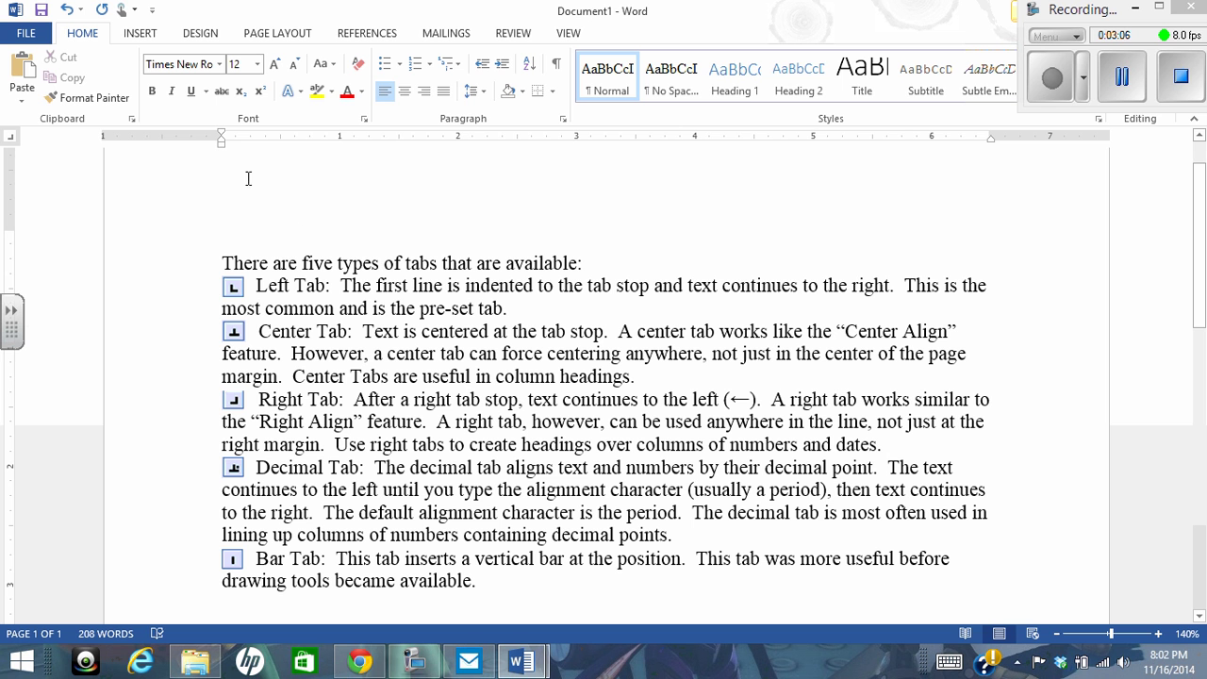
Set a right tab stop at about 5.5 inches on the first line and enter "joking" at it.
click(9, 138)
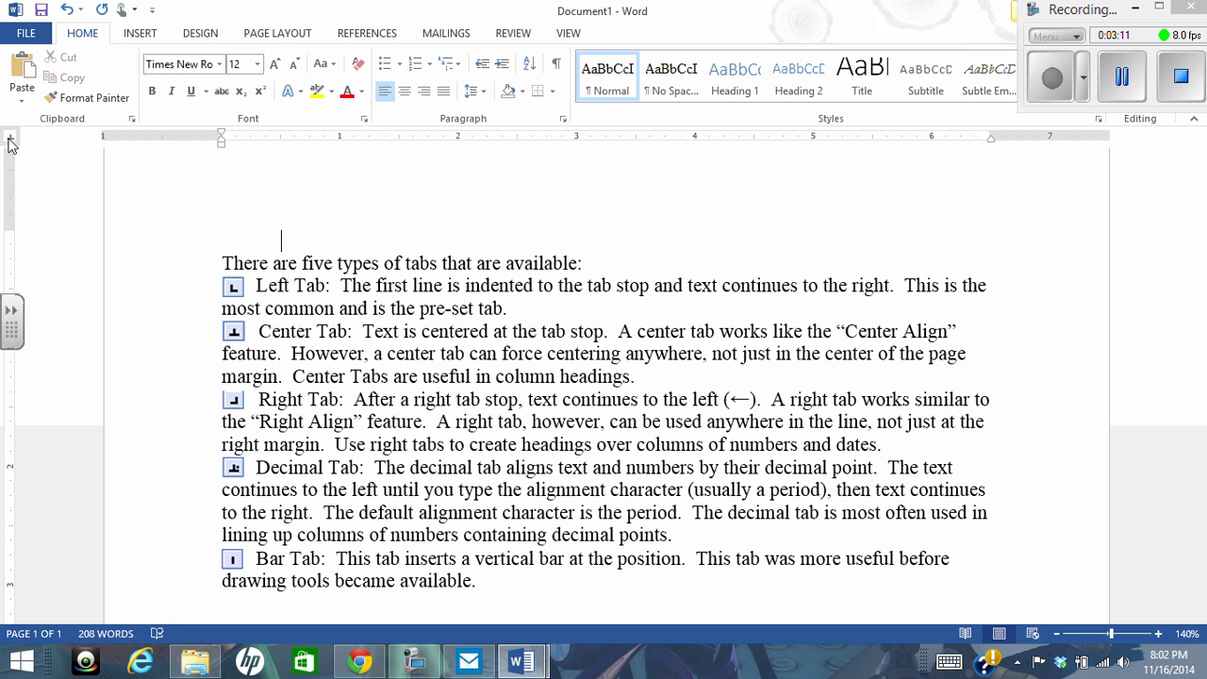
click(870, 138)
key(Tab)
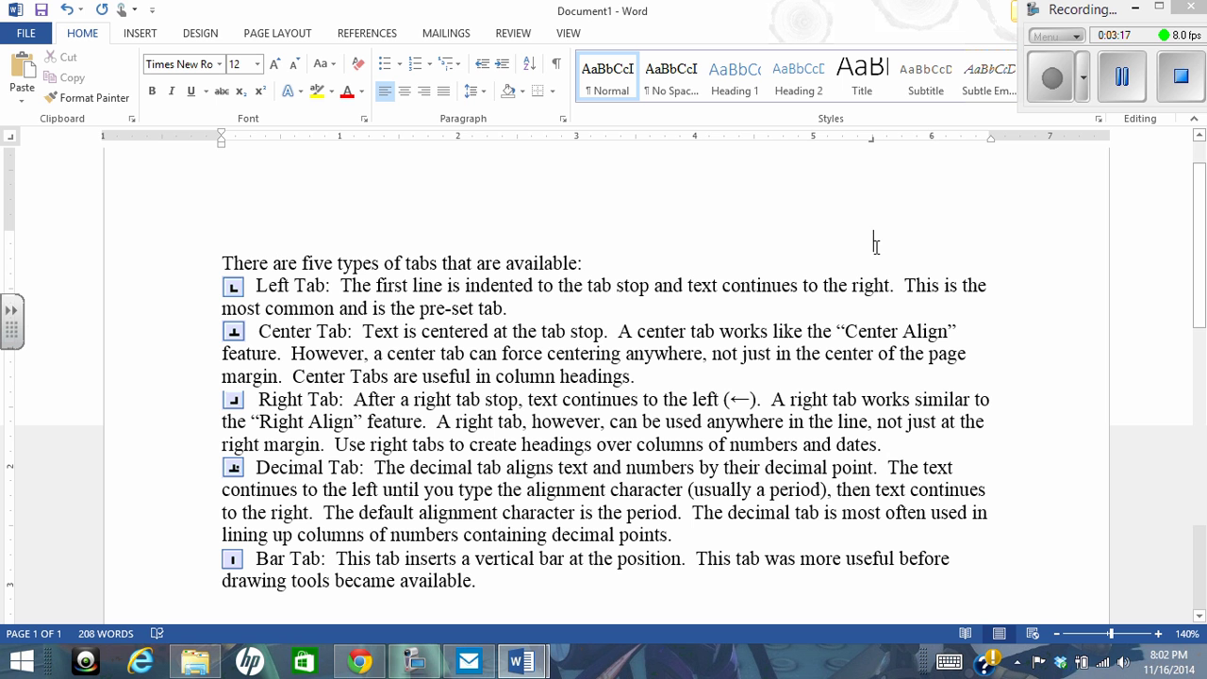
text(joking)
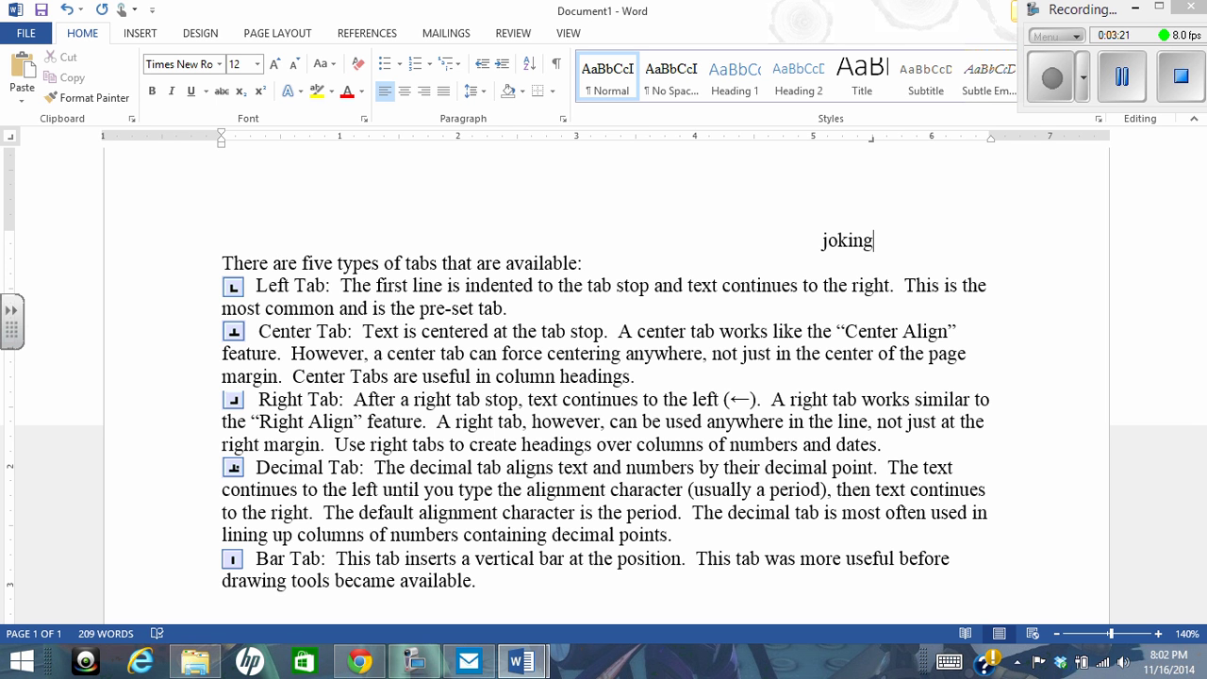
Delete the word "joking" from the first line.
key(BackSpace)
key(BackSpace)
key(BackSpace)
key(BackSpace)
key(BackSpace)
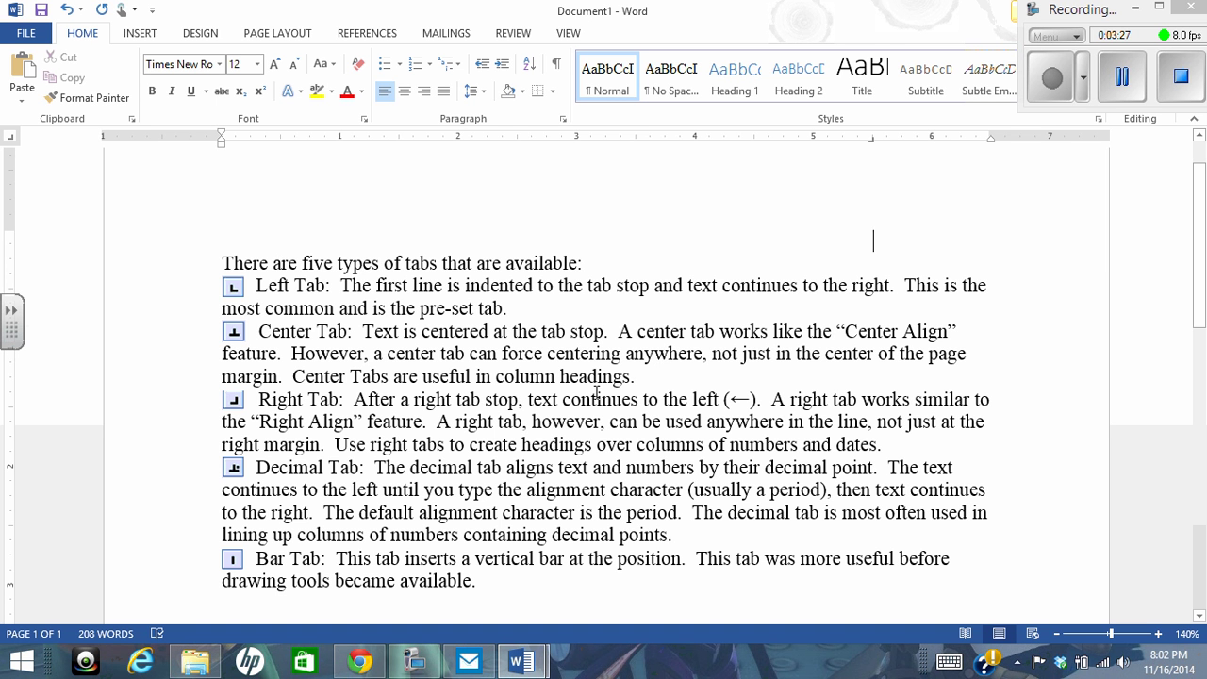
Set a decimal tab stop just before 4 inches and enter 4.5 and 33.7 on separate lines aligned to it.
scroll(664, 421, down, 1)
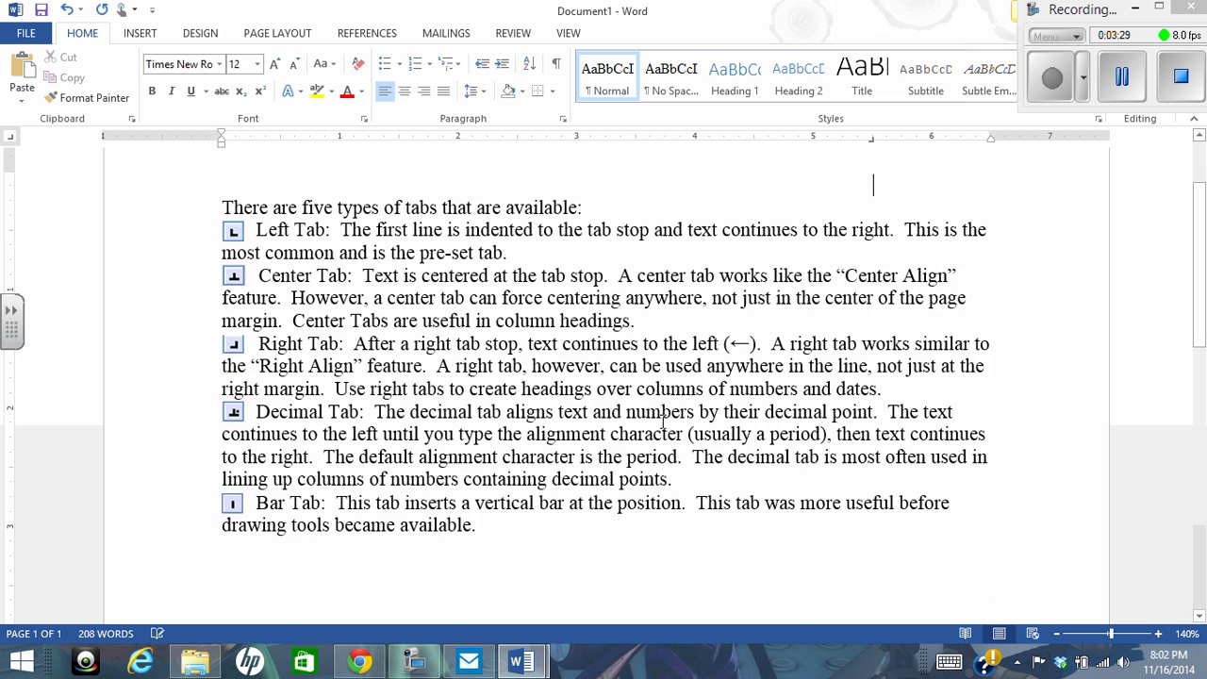
scroll(664, 421, down, 2)
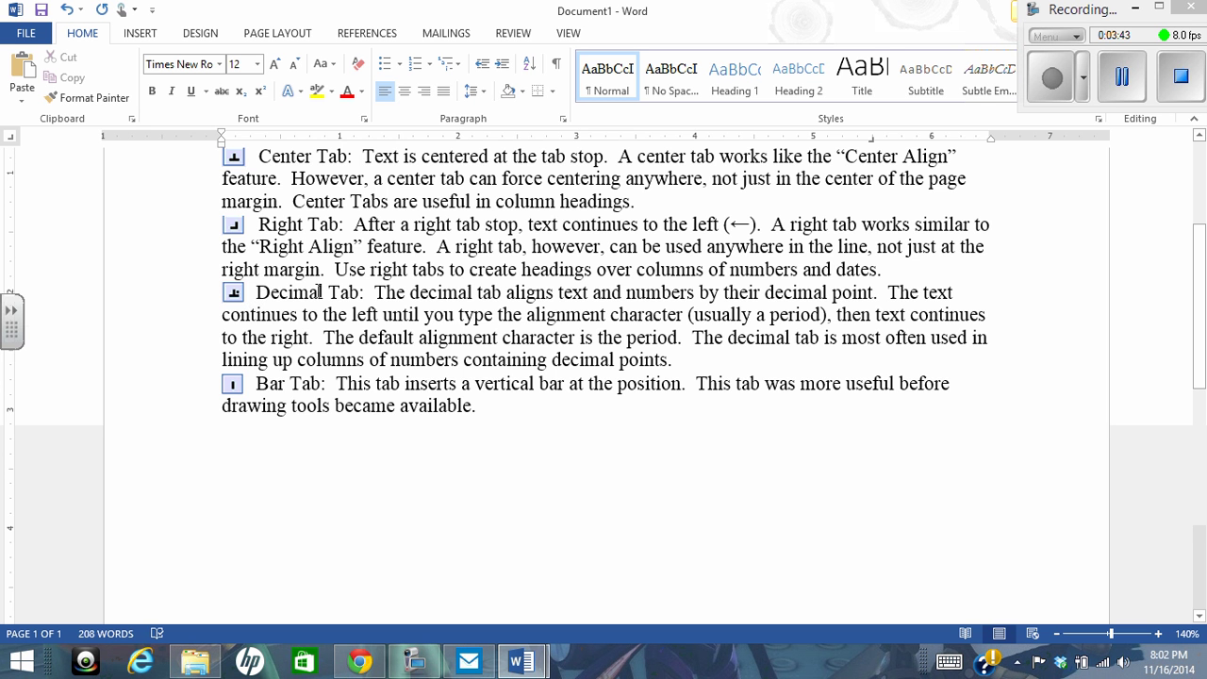
scroll(319, 291, up, 2)
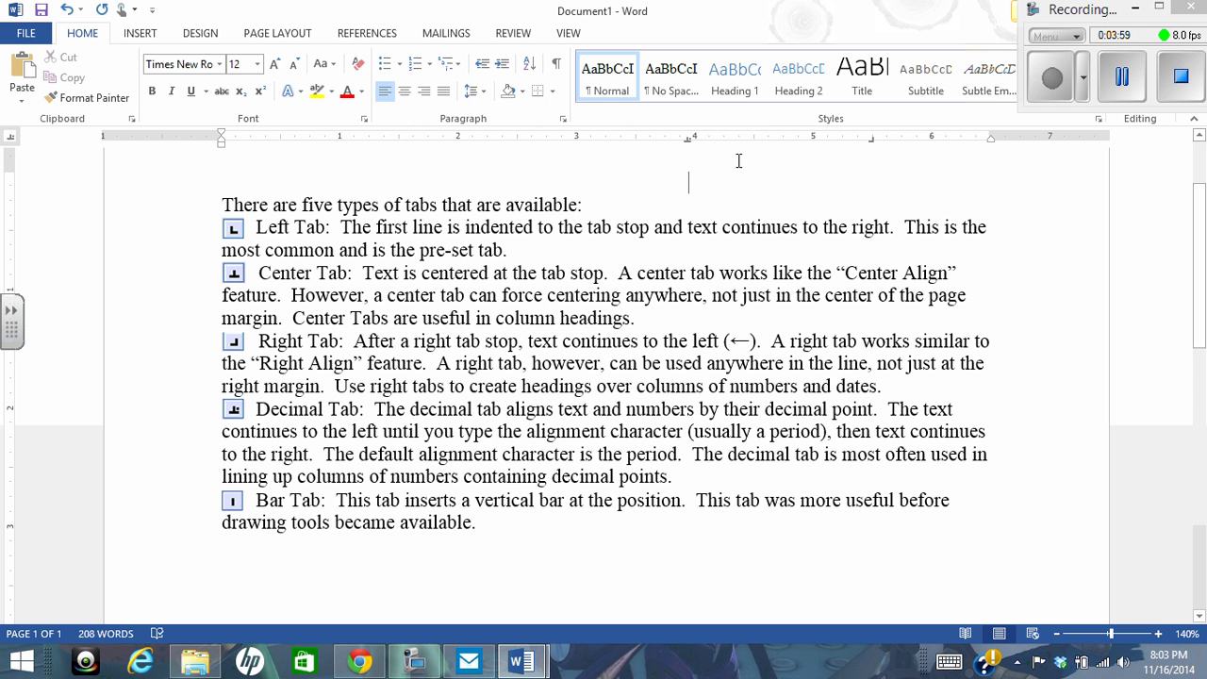
text(4.5)
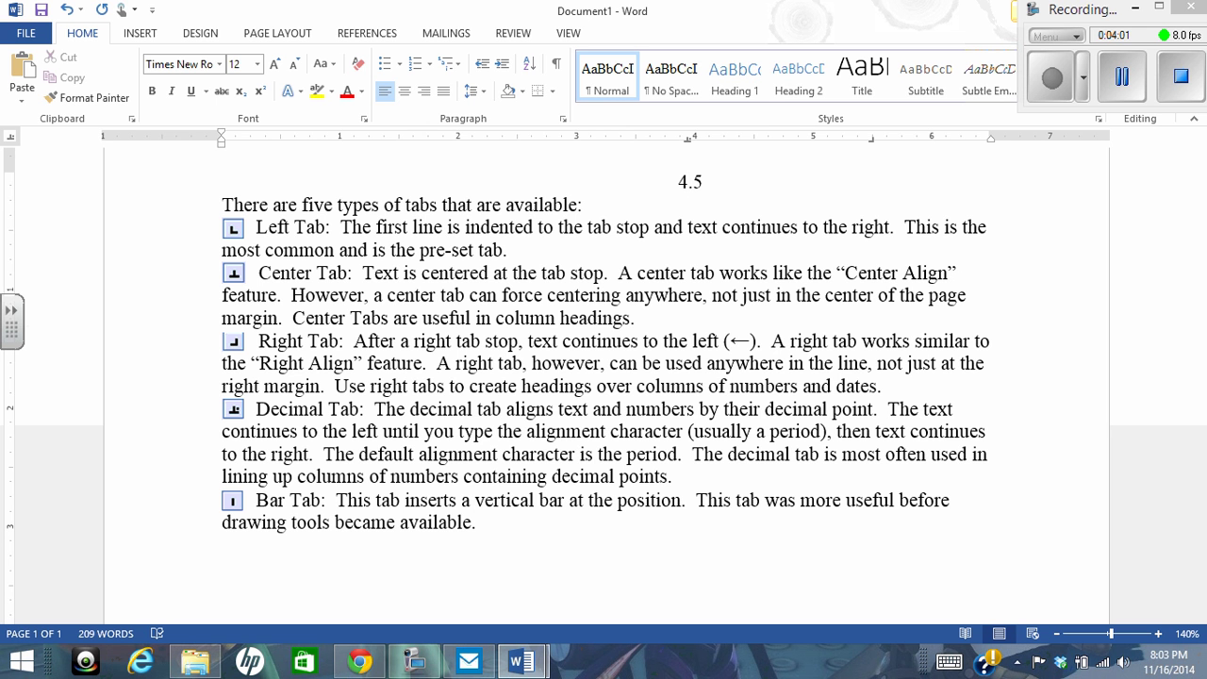
key(Return)
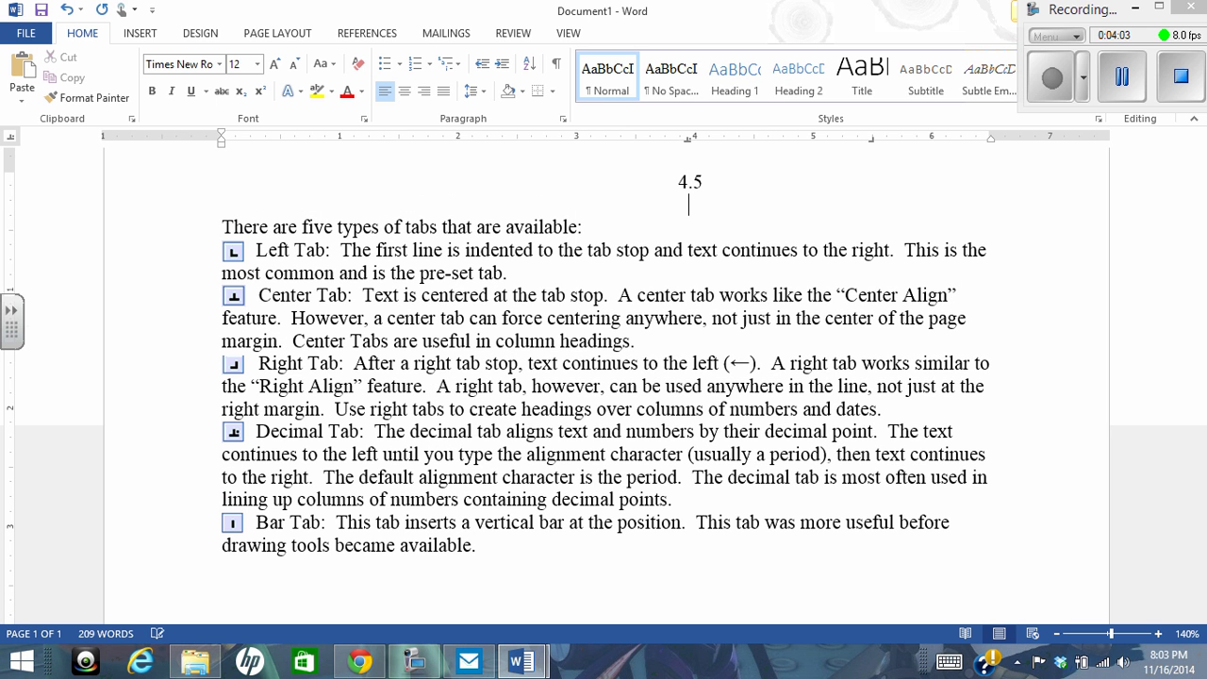
text(33.7)
key(Return)
Enter 10000000 with a long string of decimal 4s on the third line, and trim the excess digits at its end.
key(Tab)
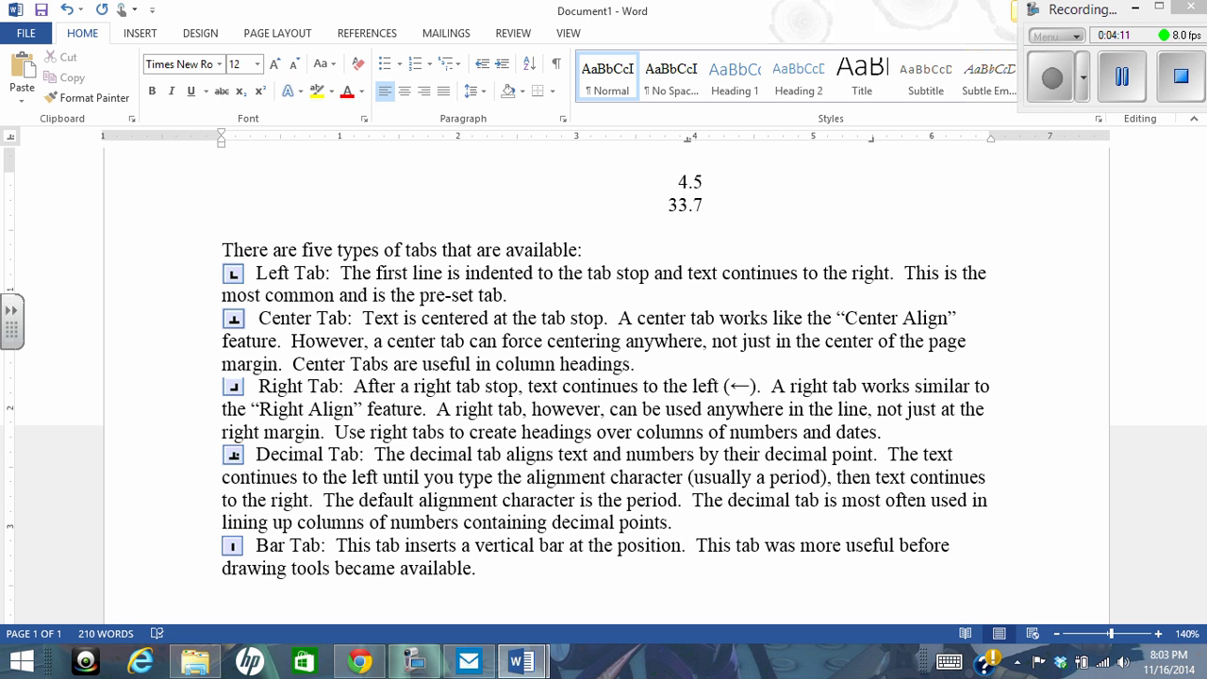
text(10000000)
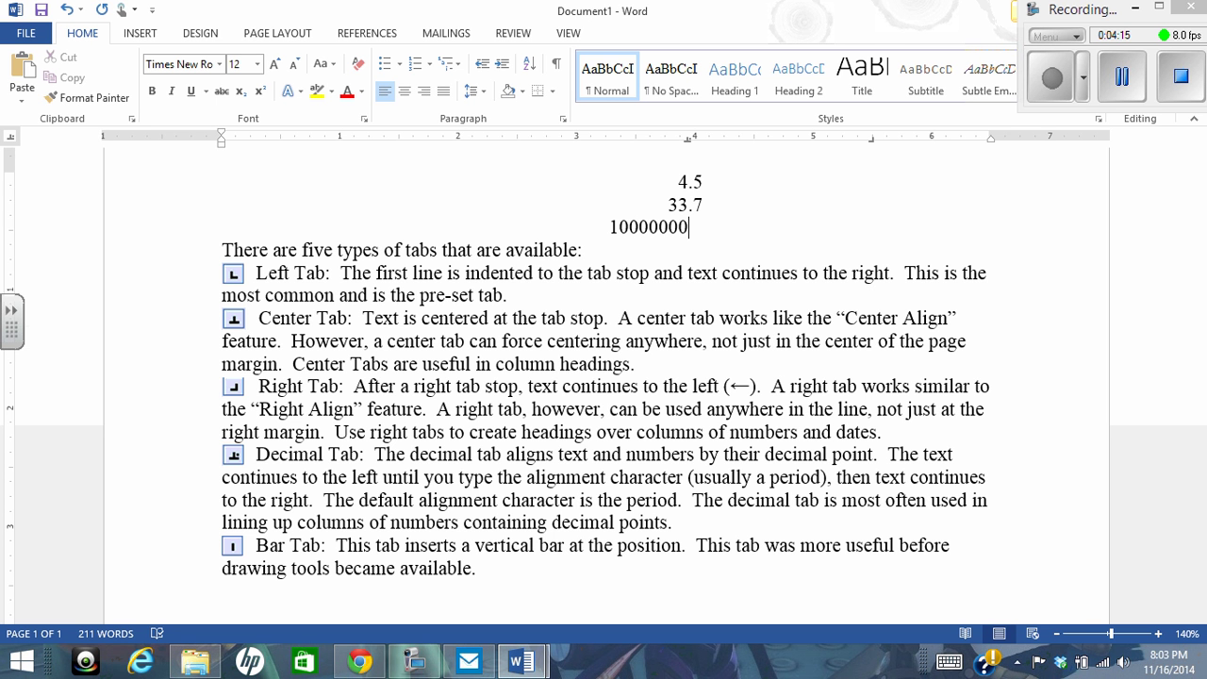
text(.44444444444444444444444444444444)
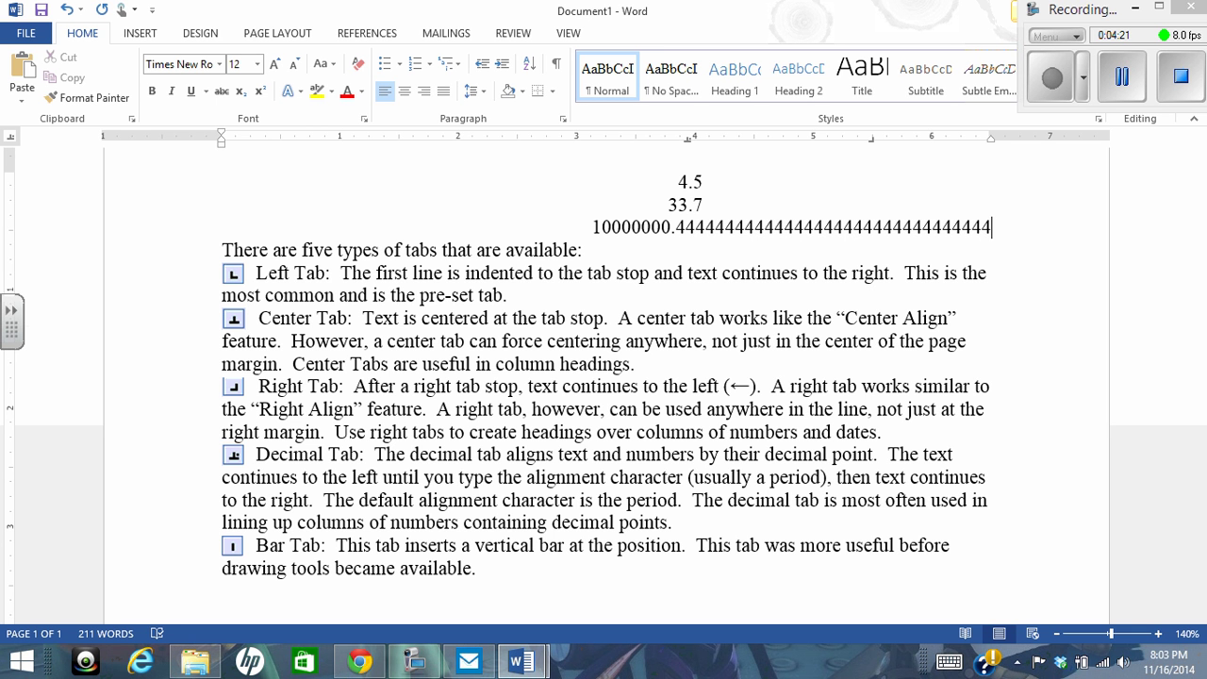
key(BackSpace)
key(BackSpace)
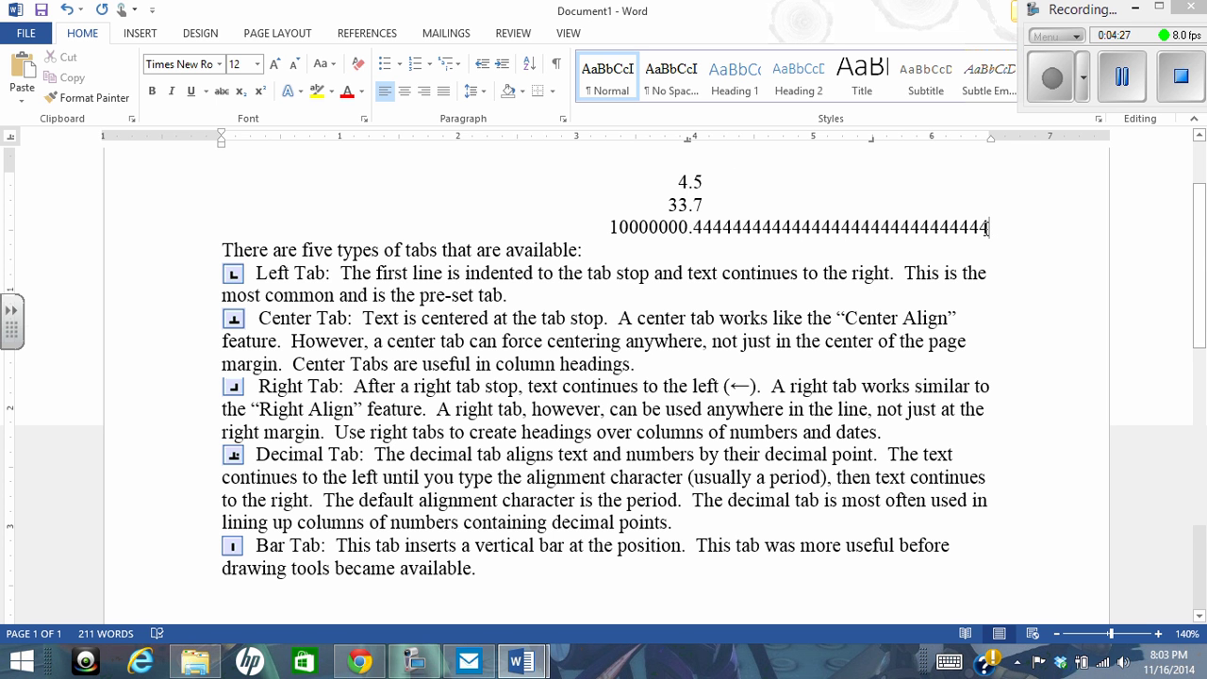
drag(989, 226, 960, 227)
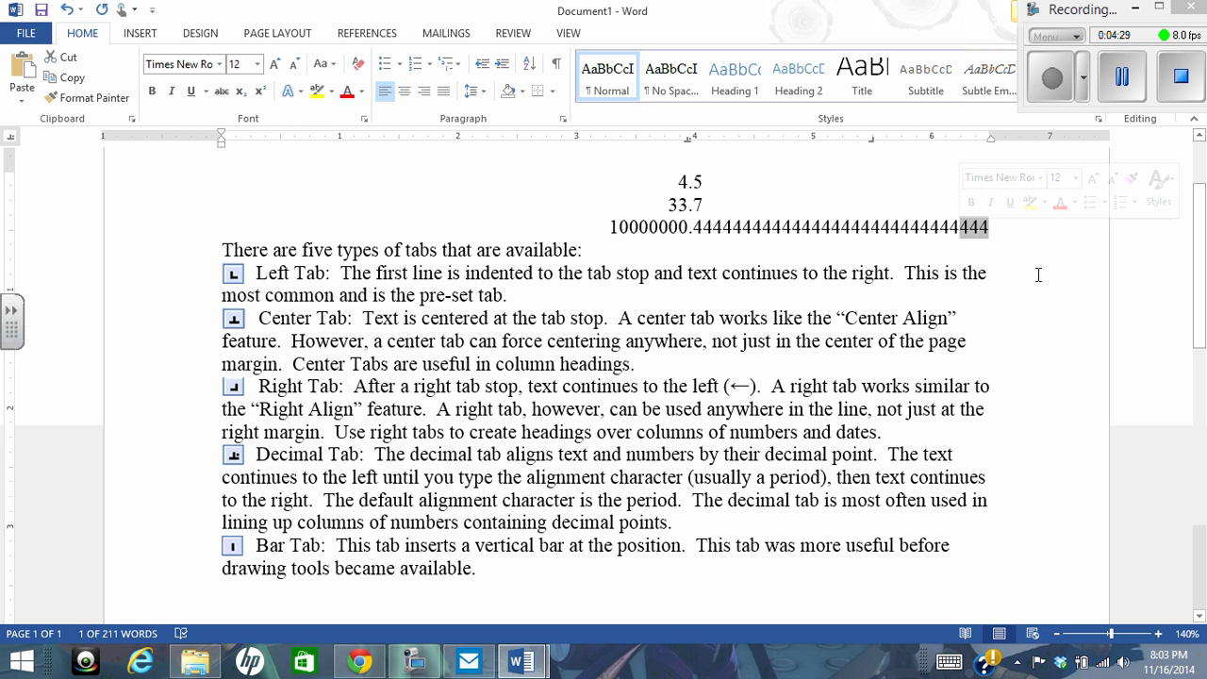
key(Delete)
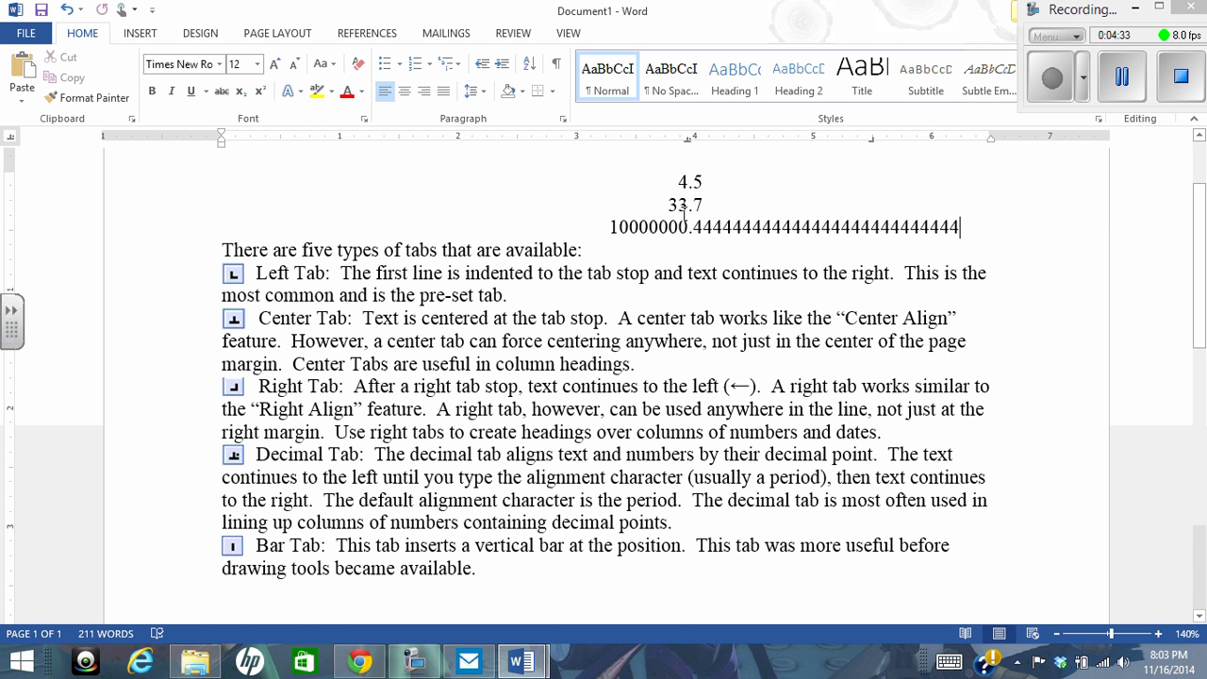
Review the long decimal-aligned number and the Bar Tab description at the end of the text.
drag(960, 227, 575, 237)
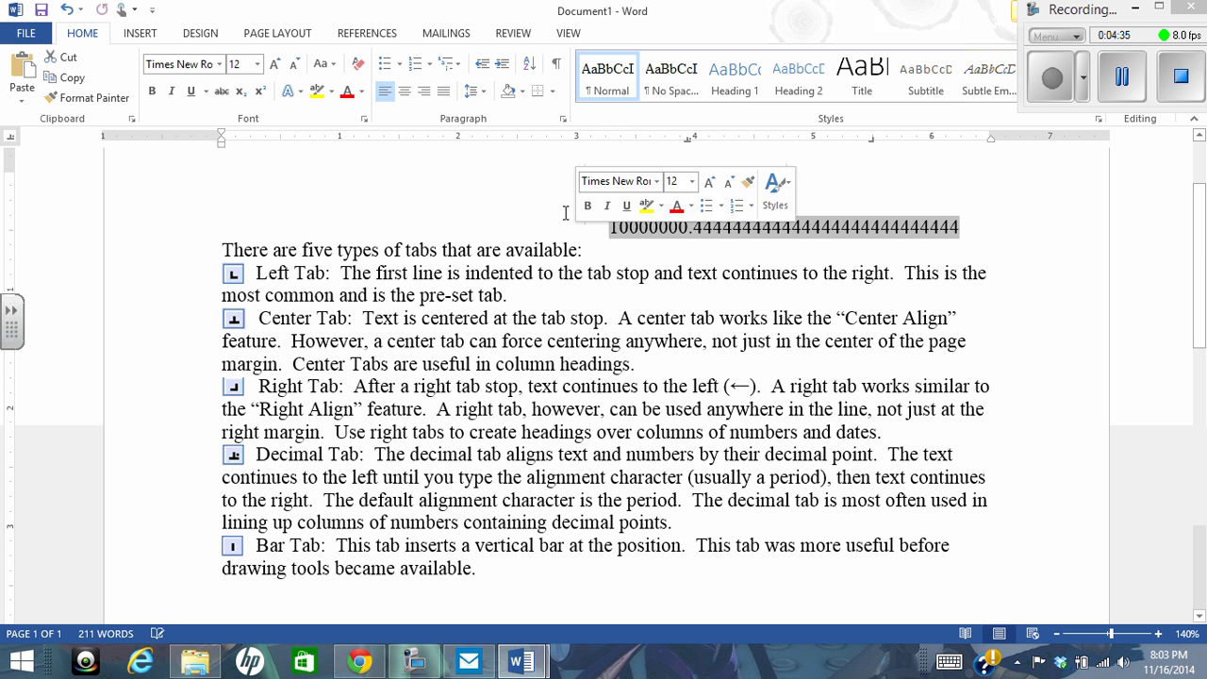
click(502, 247)
scroll(436, 431, down, 3)
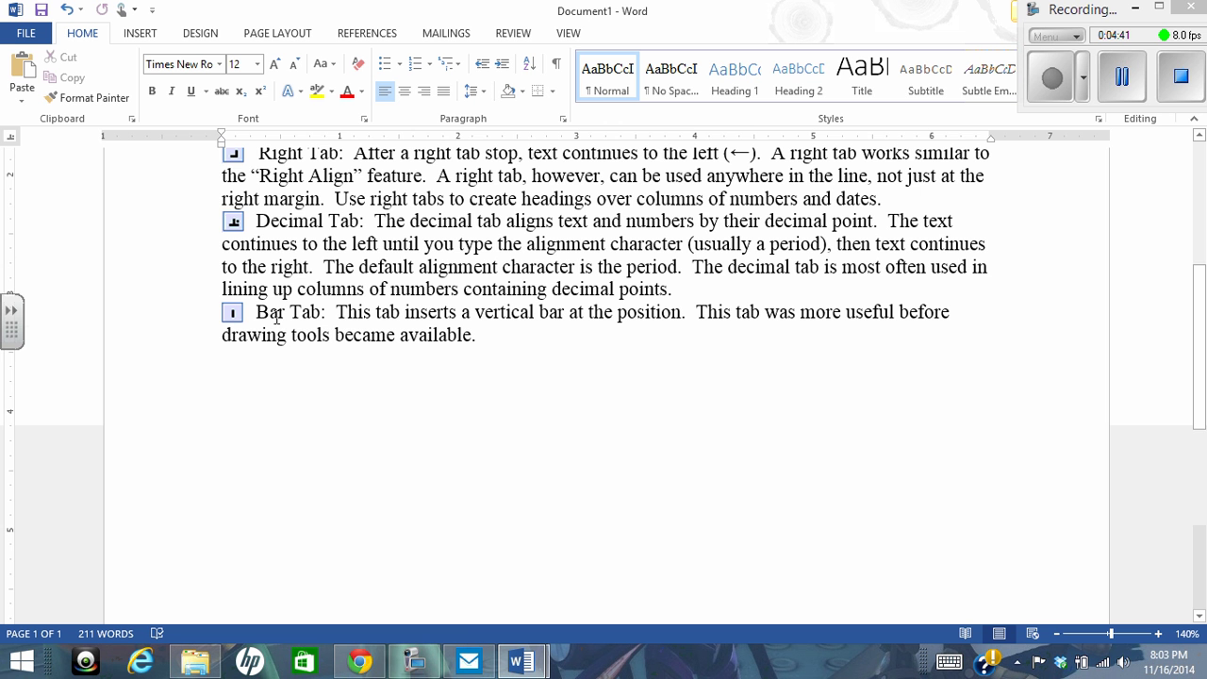
scroll(647, 334, up, 4)
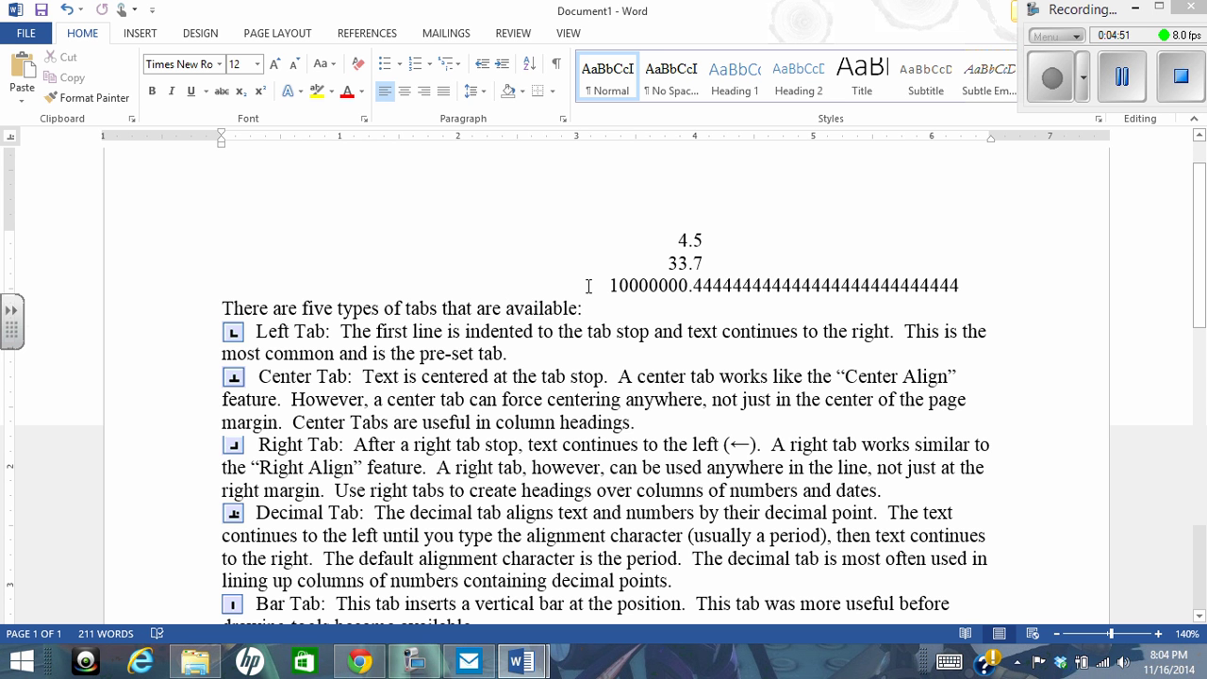
scroll(378, 396, down, 3)
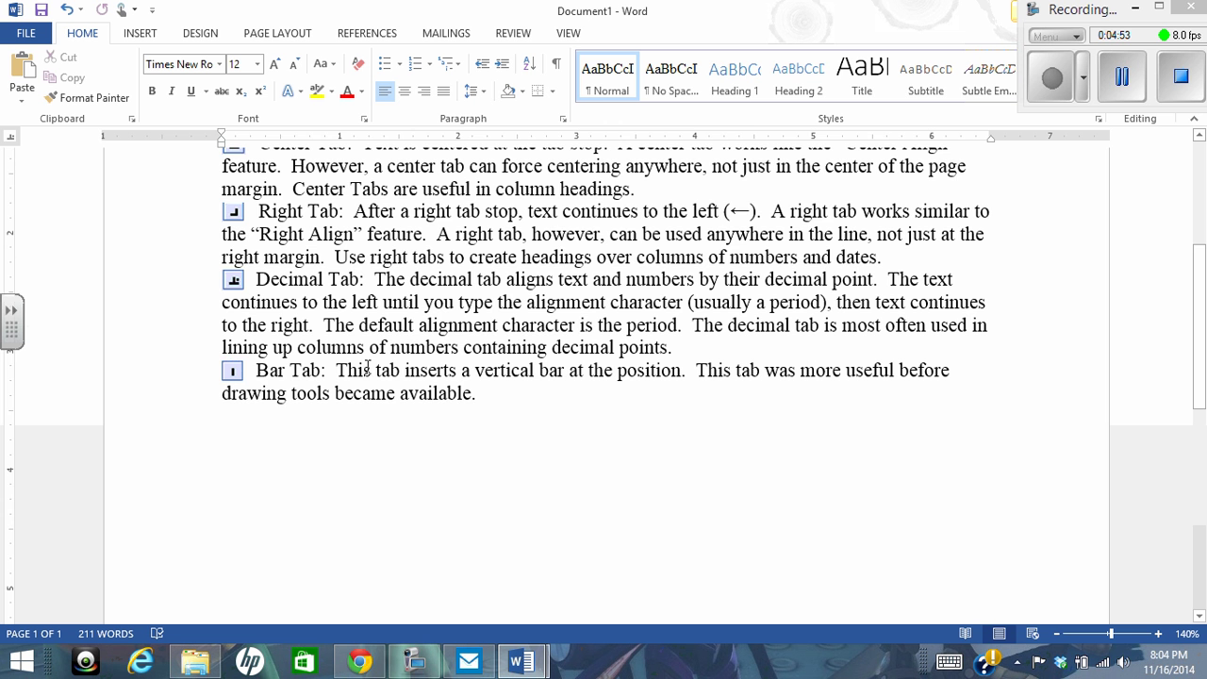
scroll(566, 362, down, 1)
scroll(563, 358, up, 3)
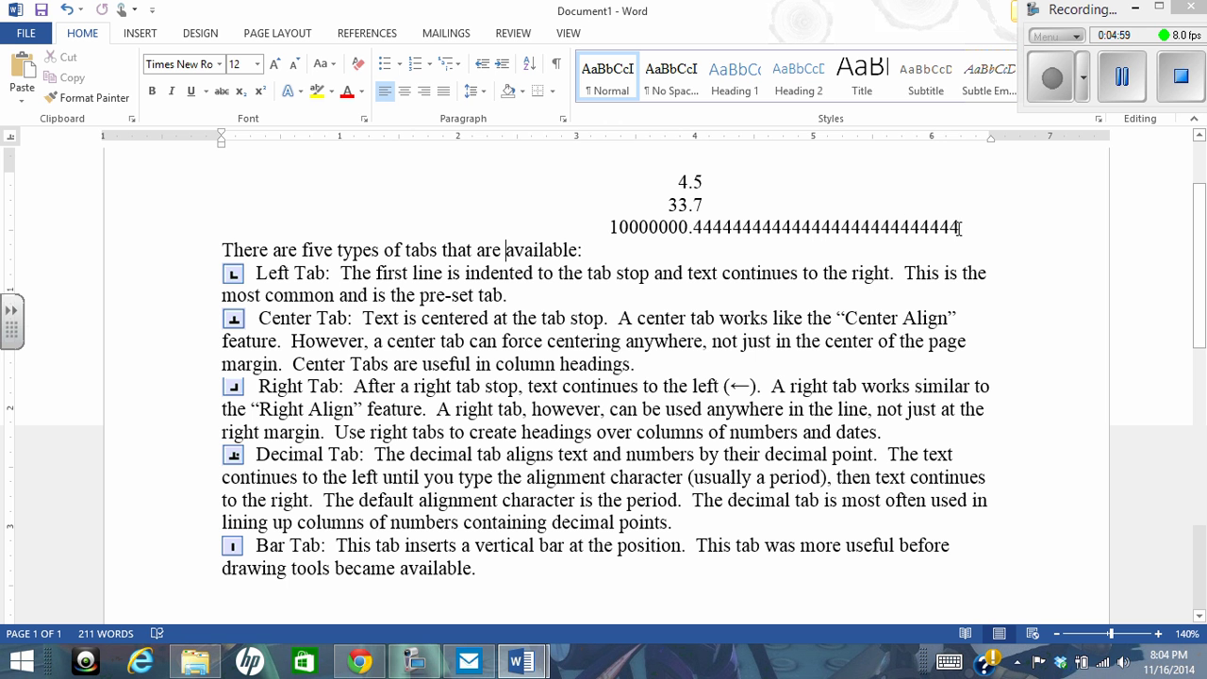
Delete the three decimal-aligned numbers and remove the decimal and right tab stops from the line.
drag(960, 227, 609, 181)
key(Delete)
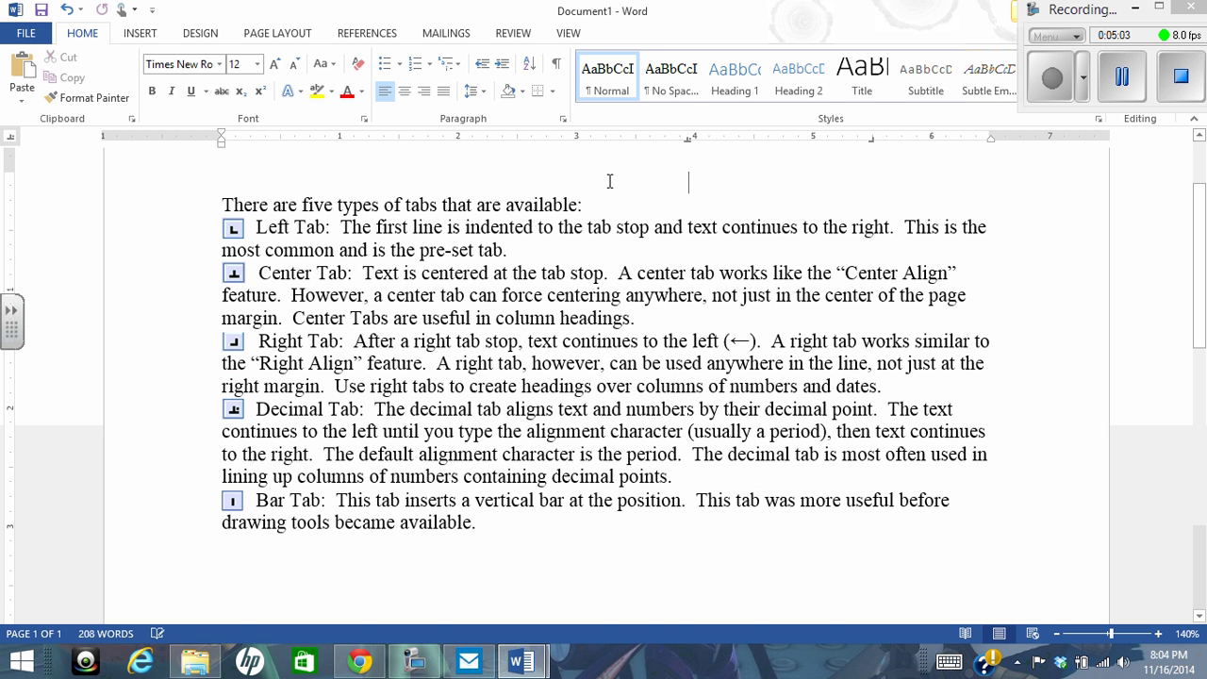
scroll(665, 241, up, 1)
scroll(665, 242, up, 1)
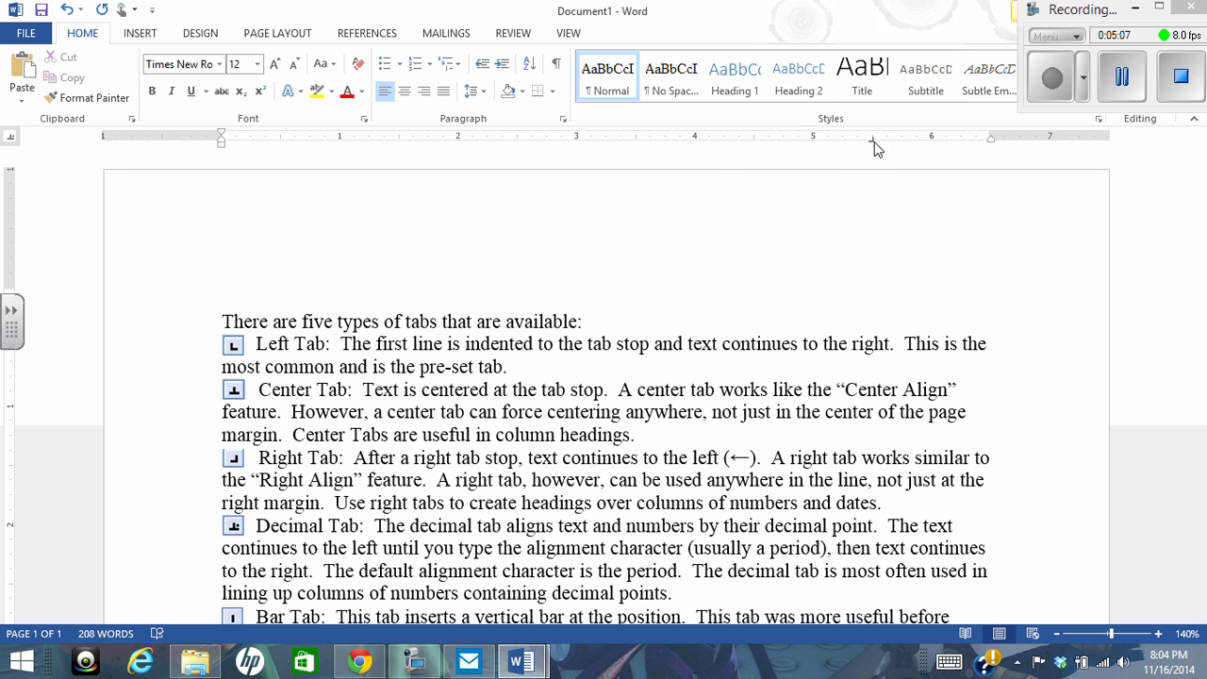
drag(874, 139, 854, 214)
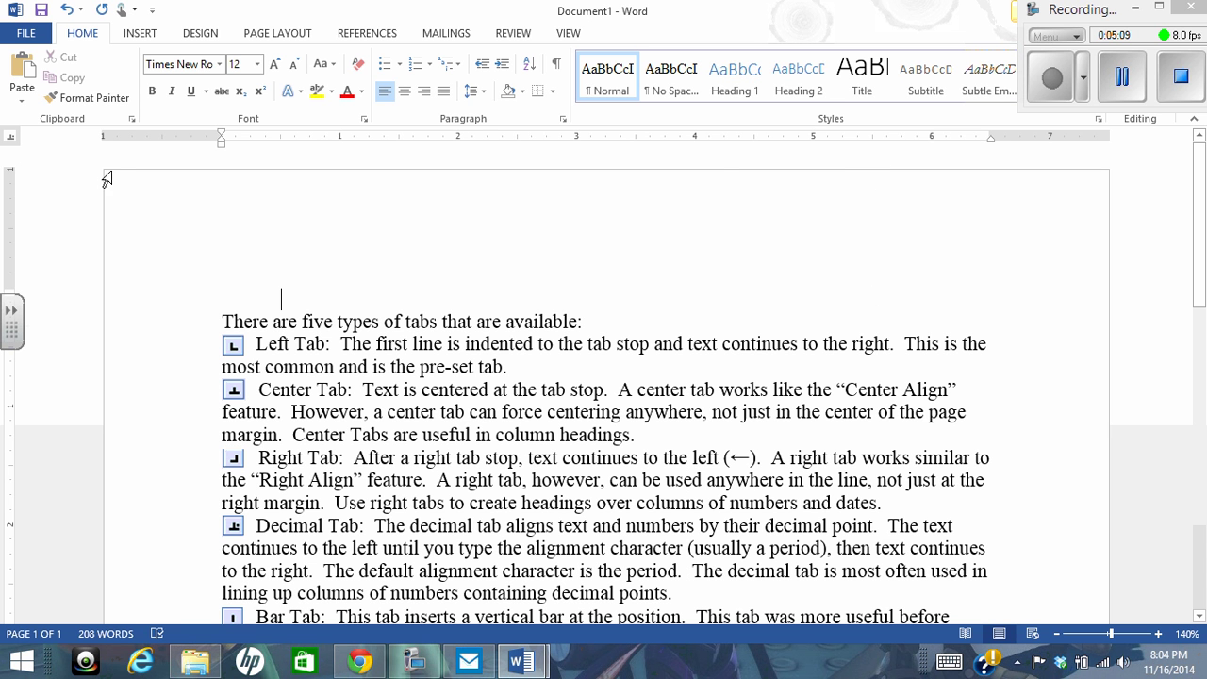
Indent the empty first line by one default tab and switch the tab type back to left tab.
click(238, 285)
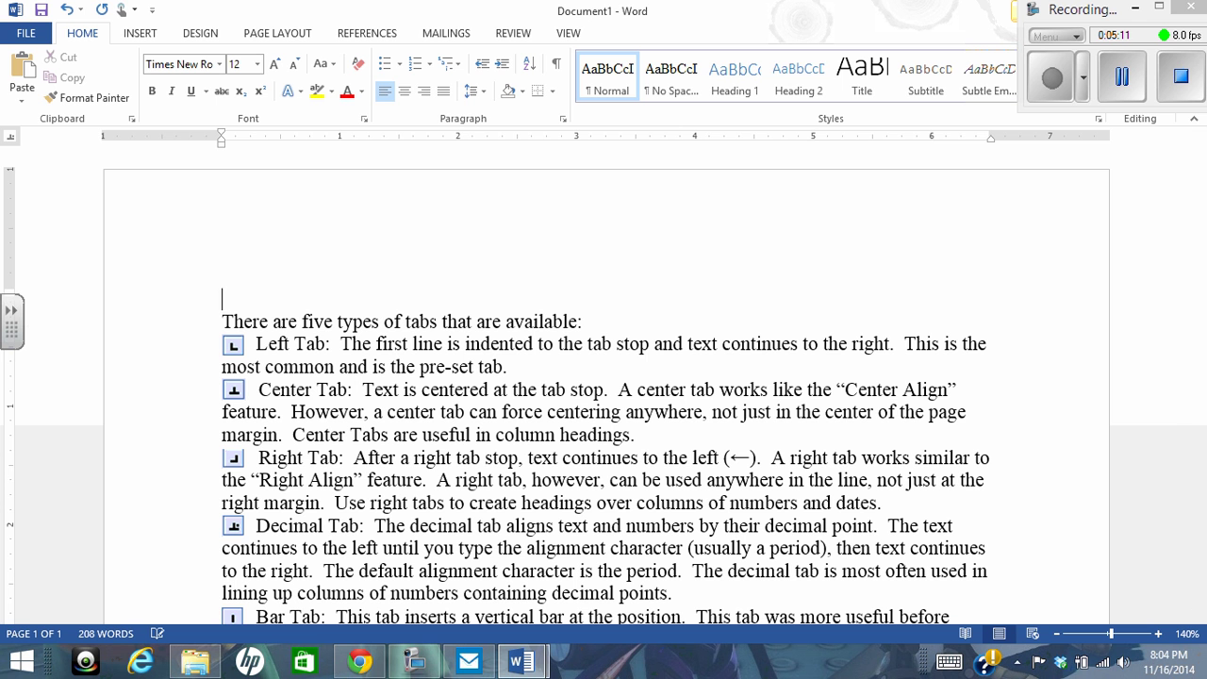
key(Tab)
click(10, 137)
click(10, 138)
click(11, 140)
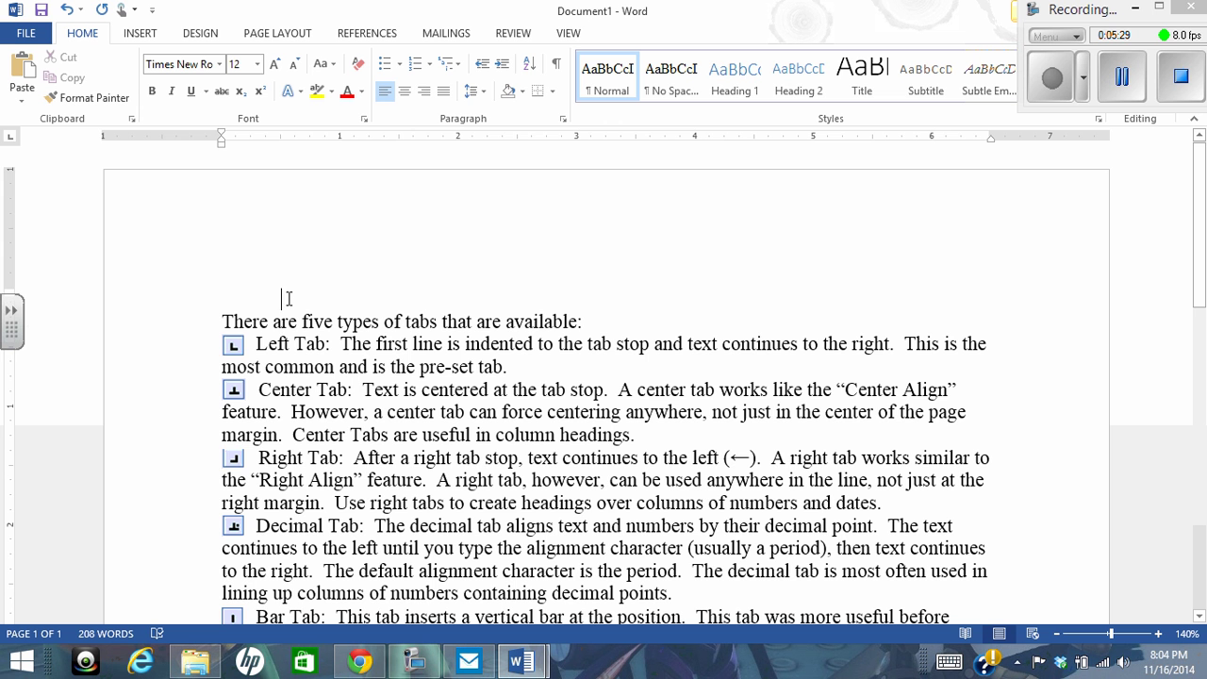
scroll(288, 298, down, 1)
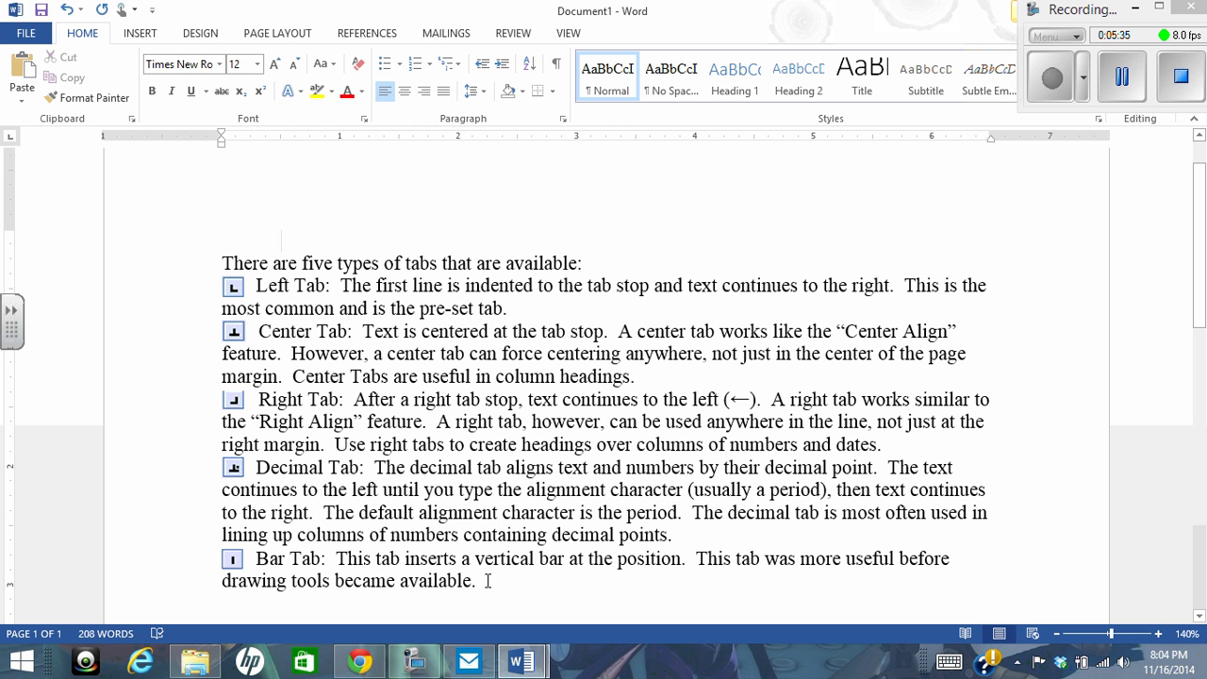
Insert a blank line between the Right Tab and Decimal Tab paragraphs and select all the text.
click(904, 447)
key(Return)
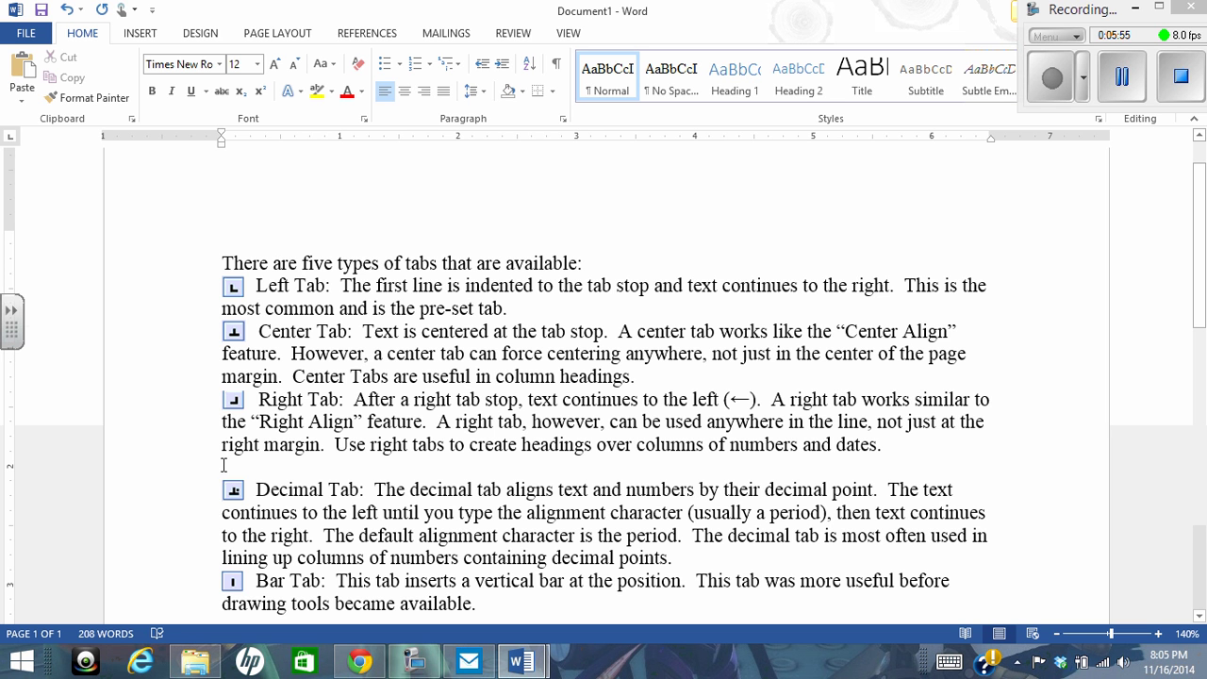
drag(883, 444, 223, 263)
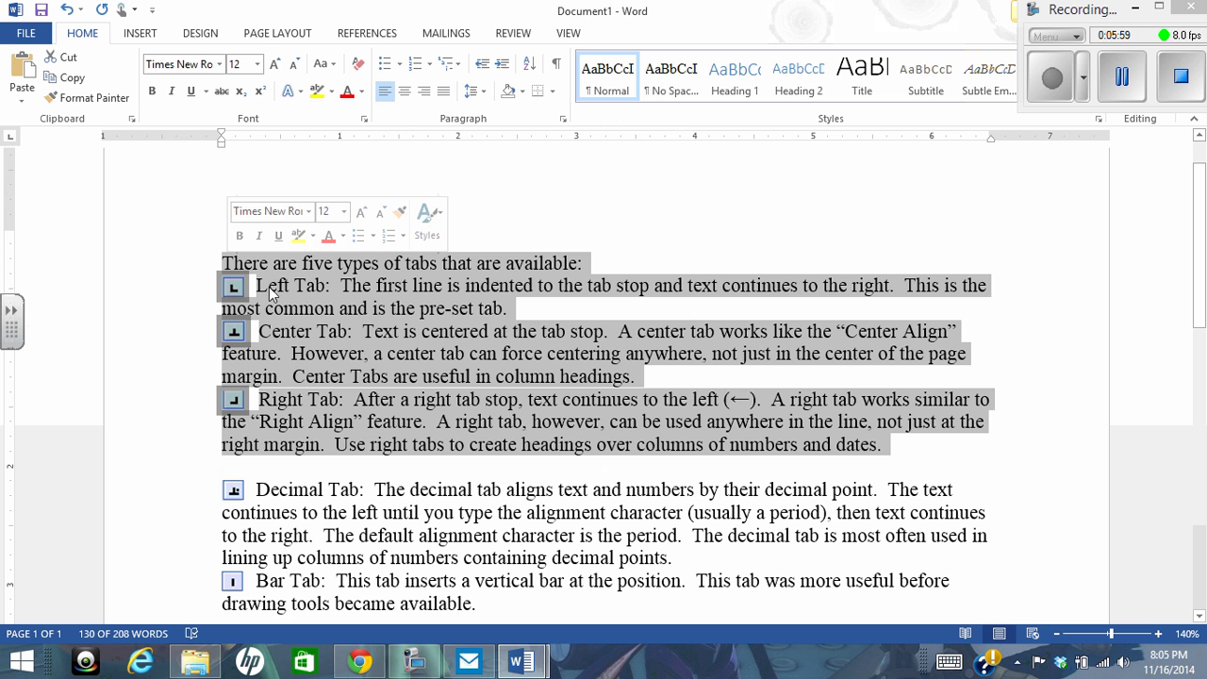
click(484, 605)
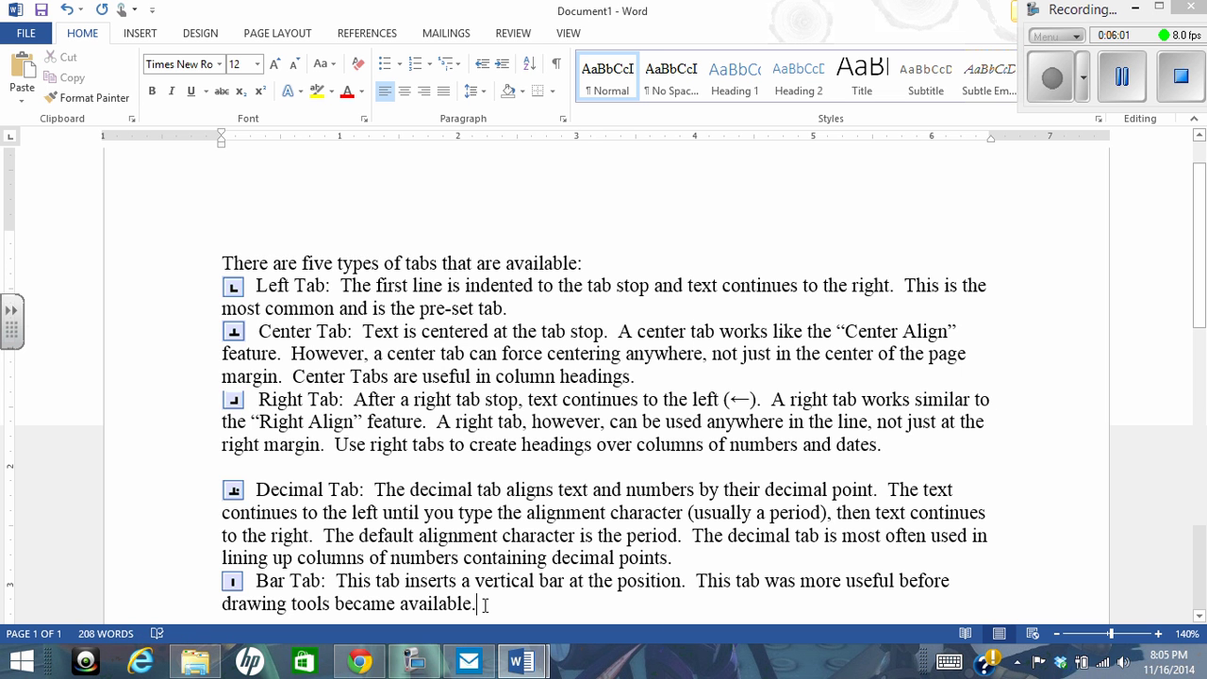
drag(484, 604, 223, 263)
scroll(331, 469, down, 3)
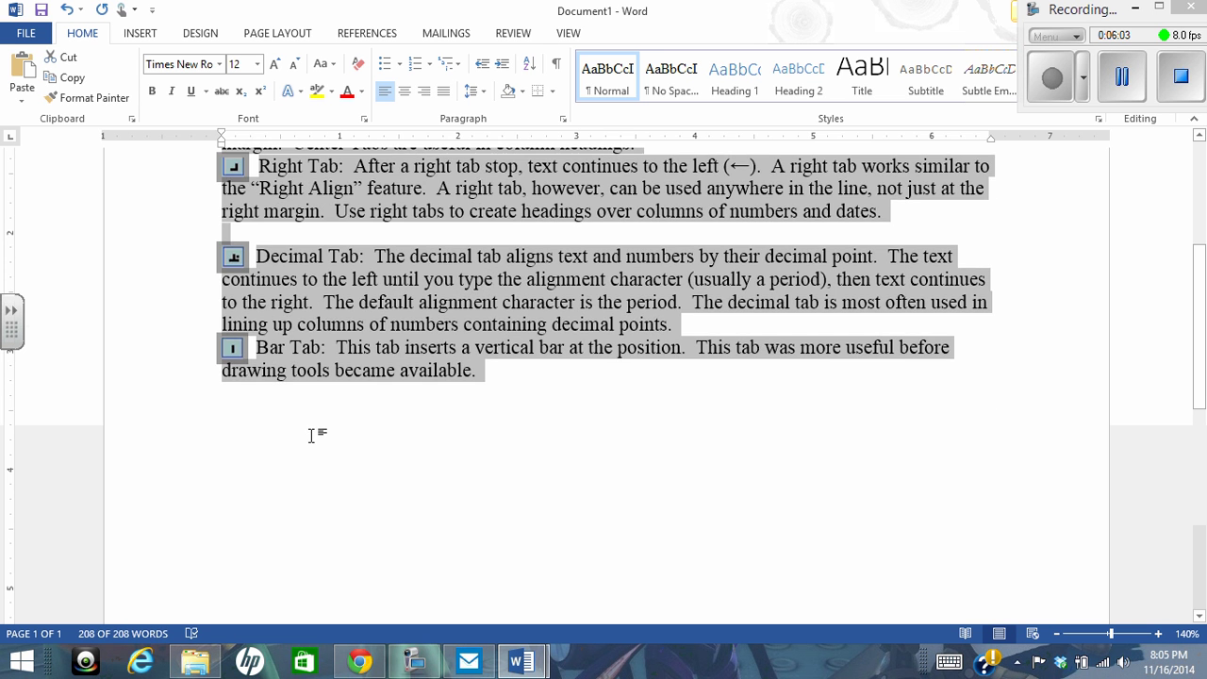
drag(311, 436, 194, 142)
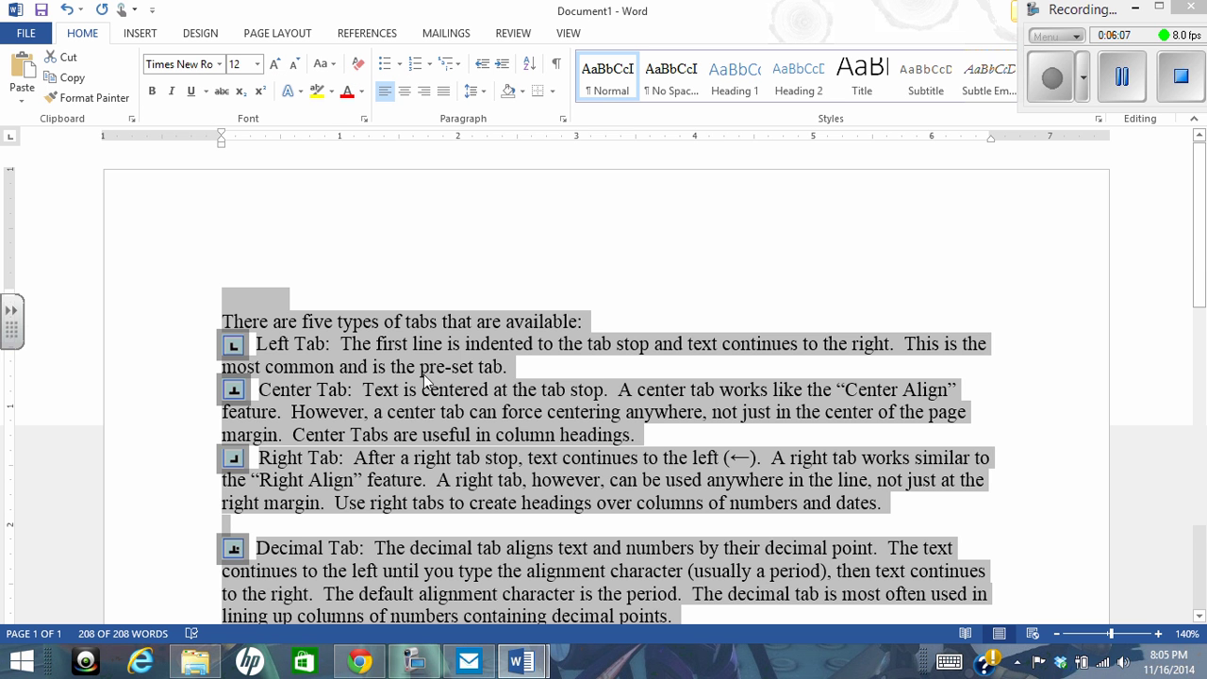
Set a right tab stop at about 5.5 inches on the blank line above the Decimal Tab paragraph.
click(341, 524)
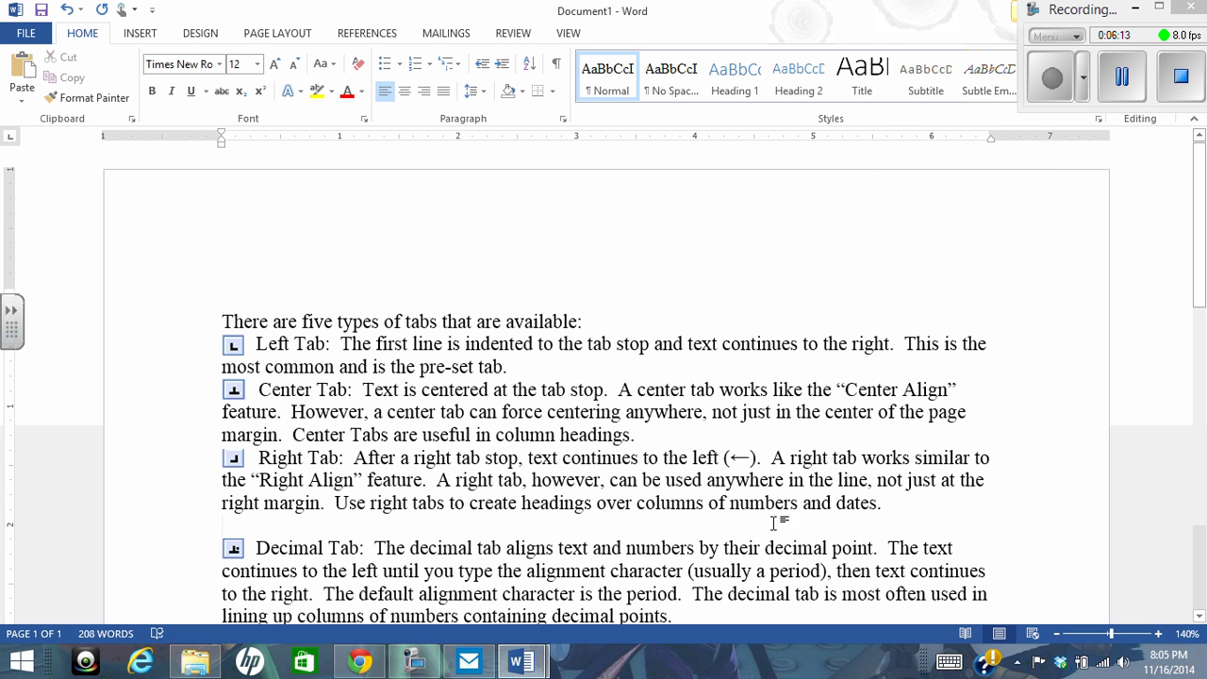
click(11, 140)
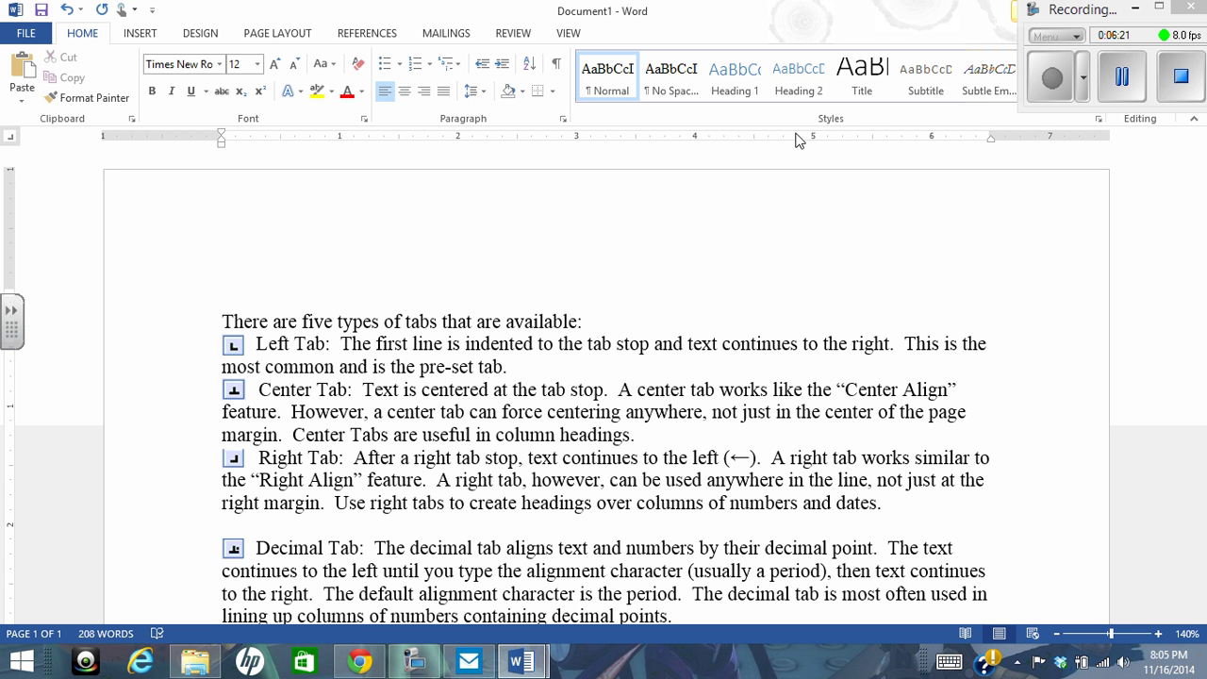
click(872, 140)
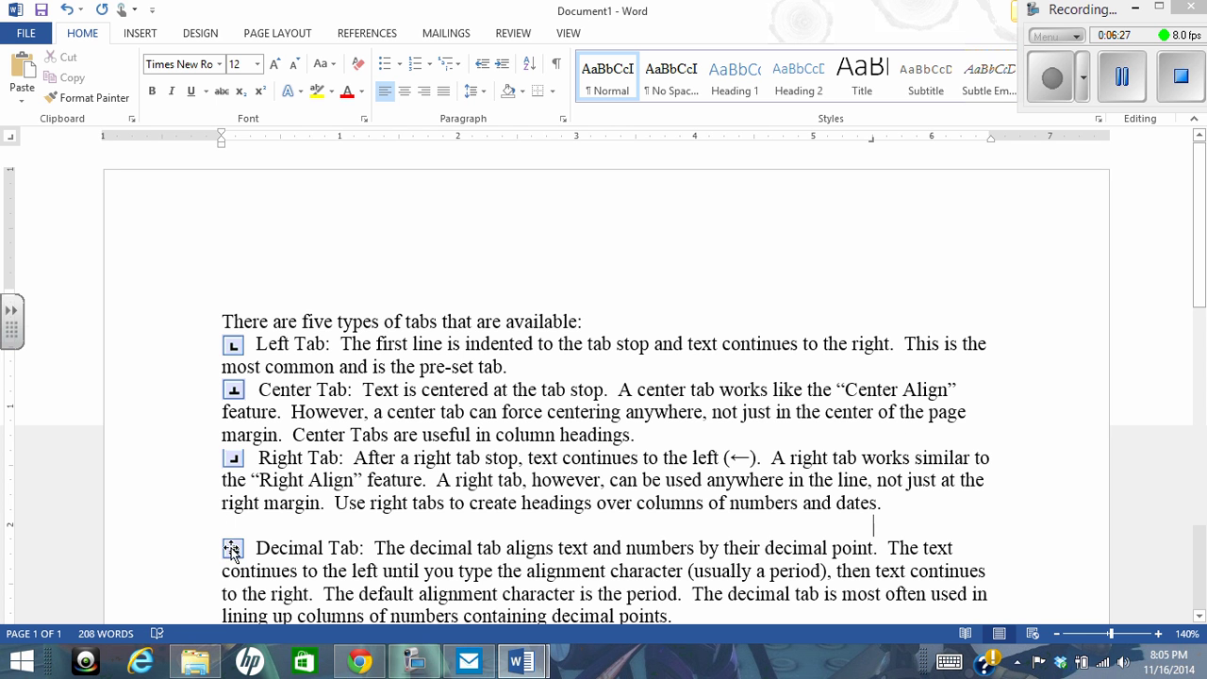
Indent the start of the Decimal Tab paragraph, and take out that indent and the blank line above it.
drag(234, 548, 262, 554)
click(266, 550)
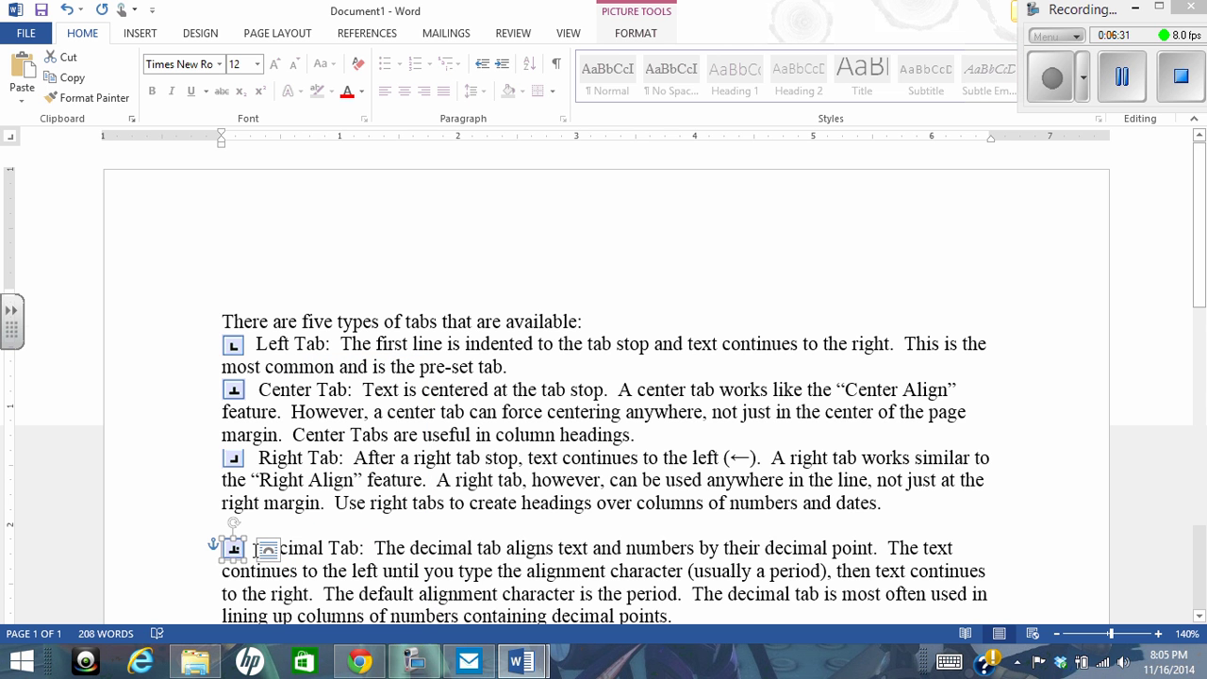
click(255, 547)
key(Tab)
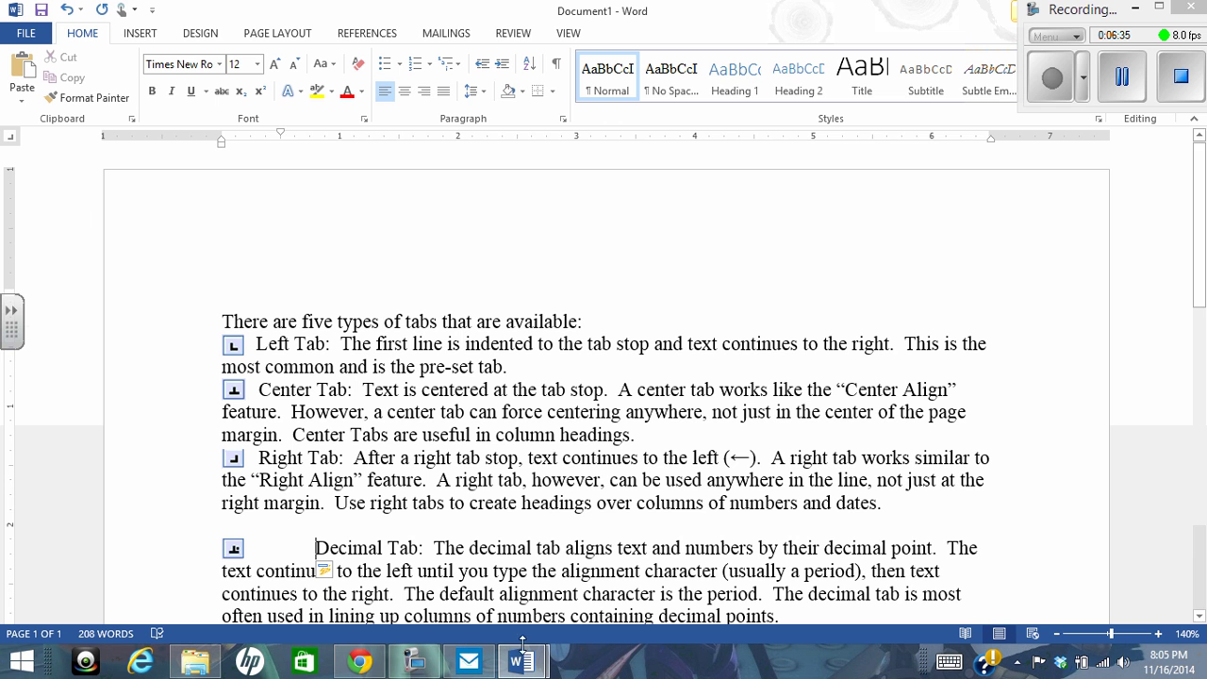
key(BackSpace)
key(BackSpace)
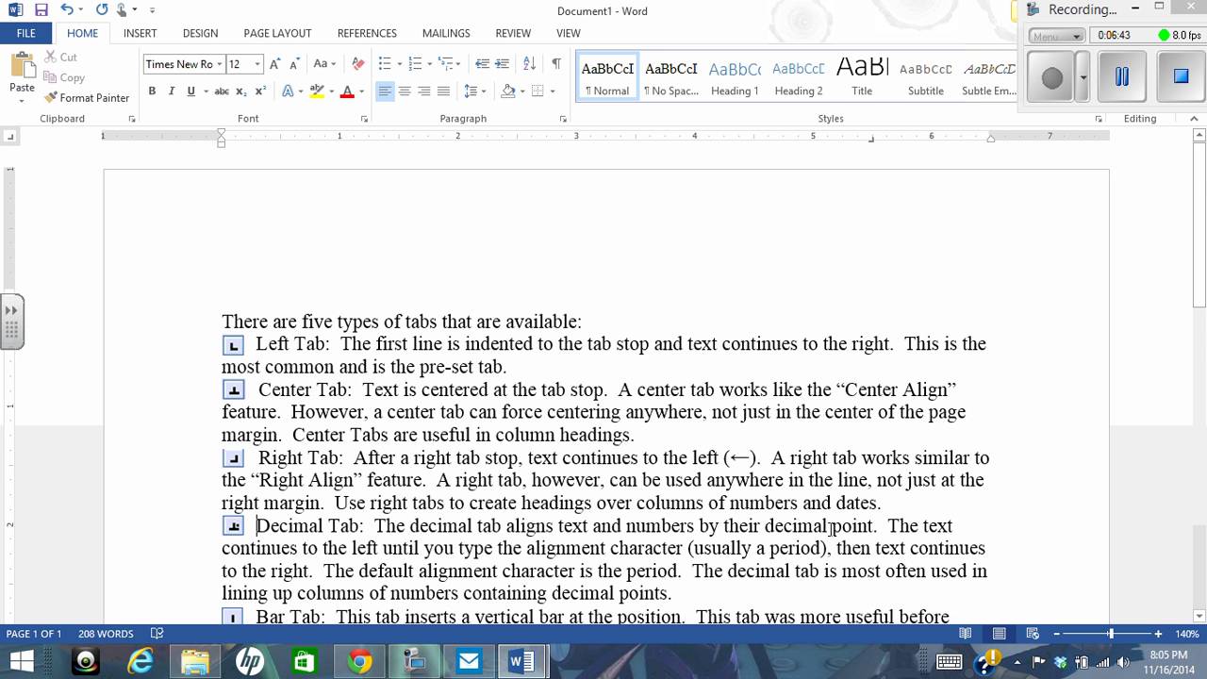
Replace the Decimal Tab paragraph's right tab stop with a right tab stop at about 3.5 inches.
scroll(830, 528, down, 3)
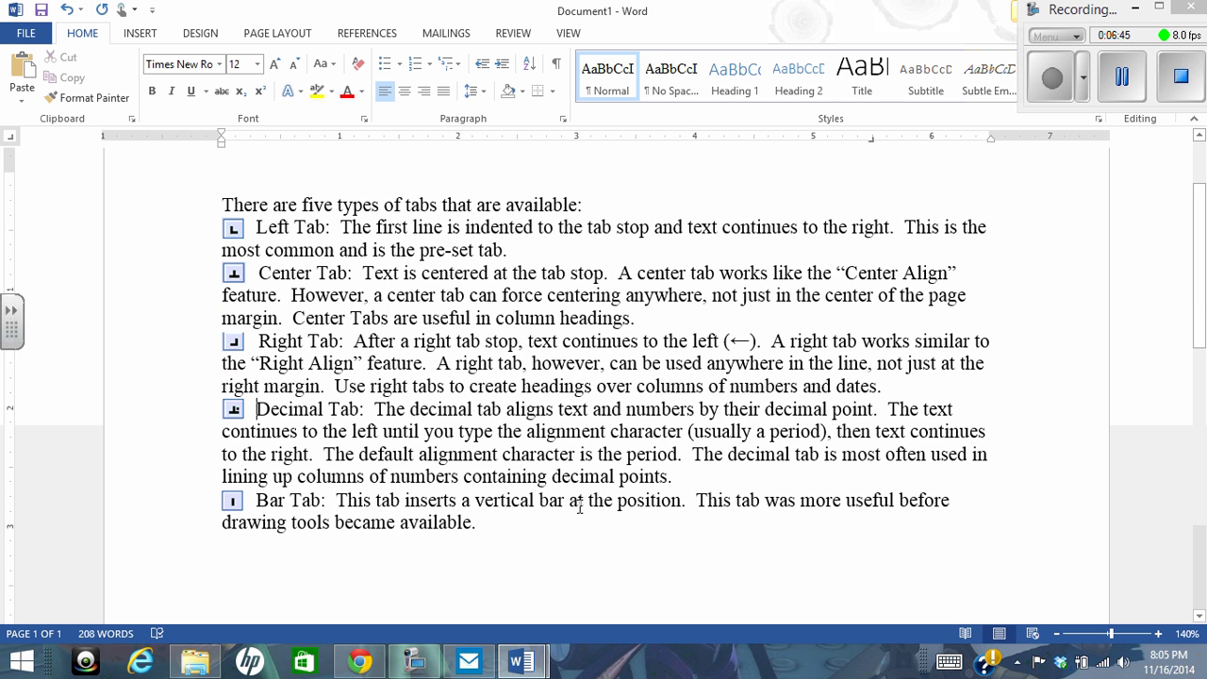
scroll(525, 520, down, 1)
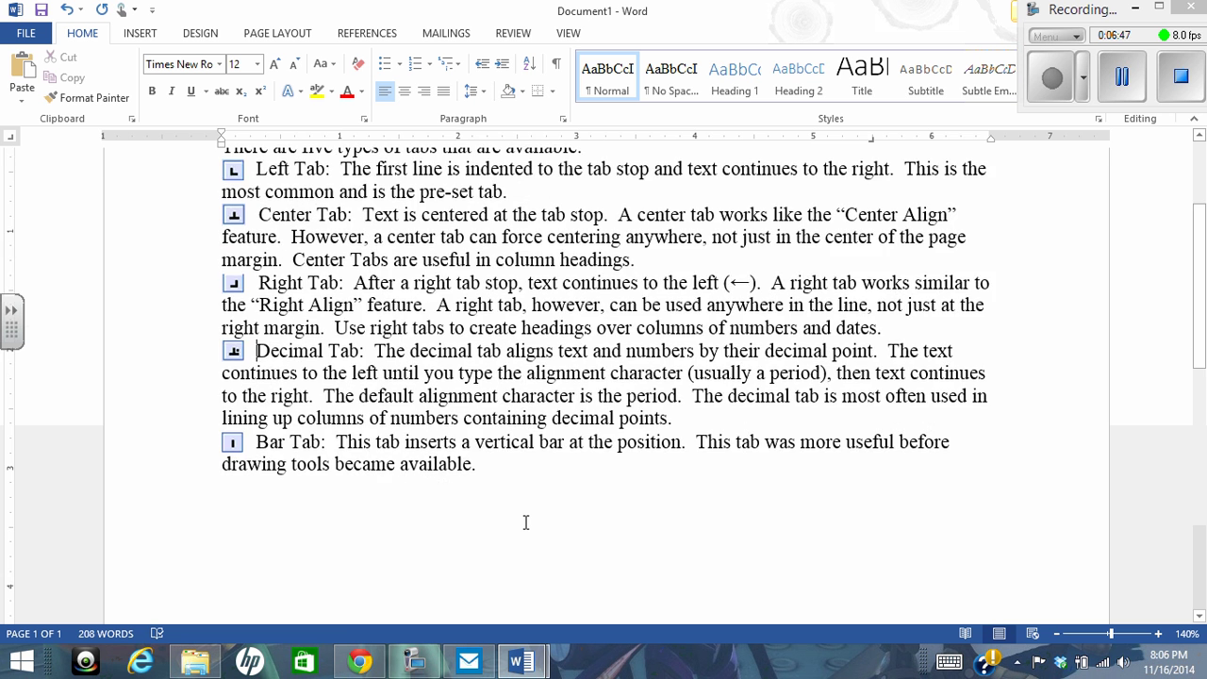
scroll(524, 514, up, 4)
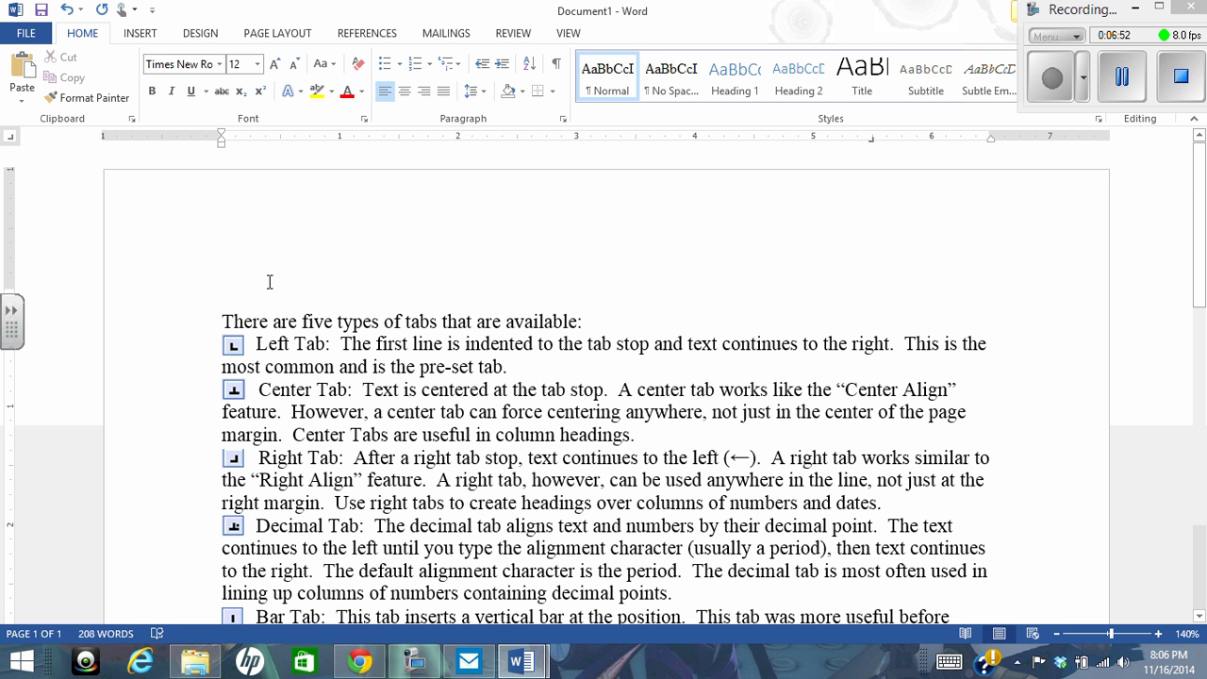
drag(874, 142, 870, 215)
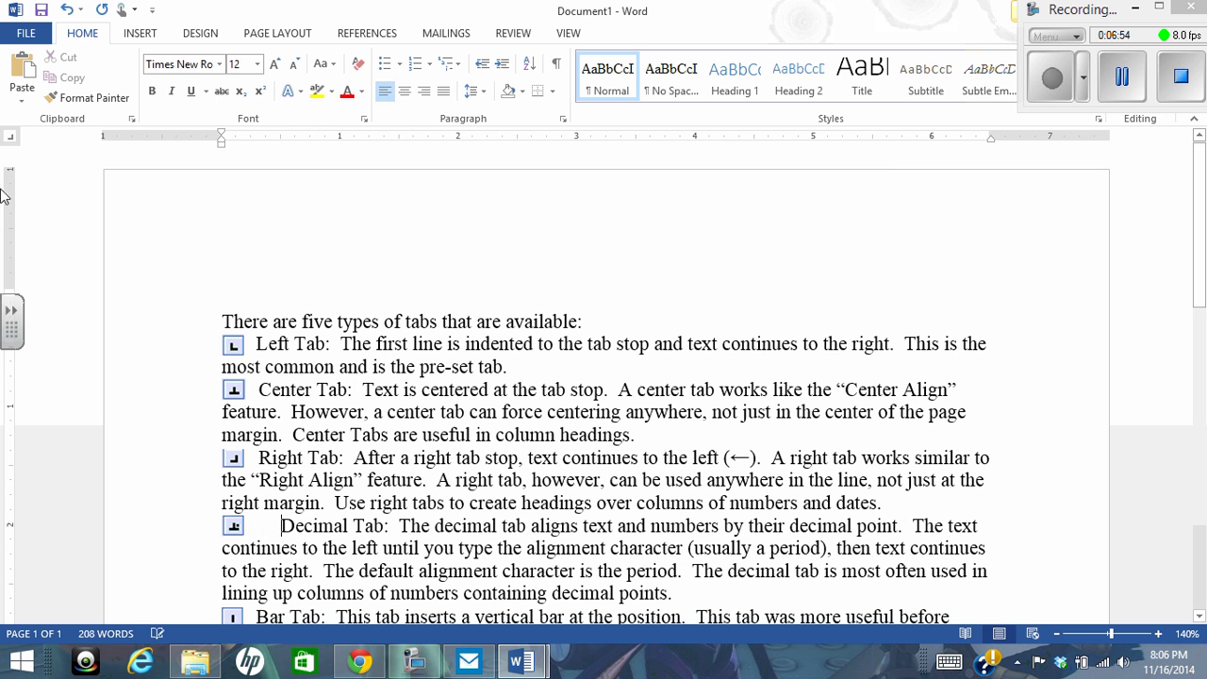
click(12, 137)
click(635, 138)
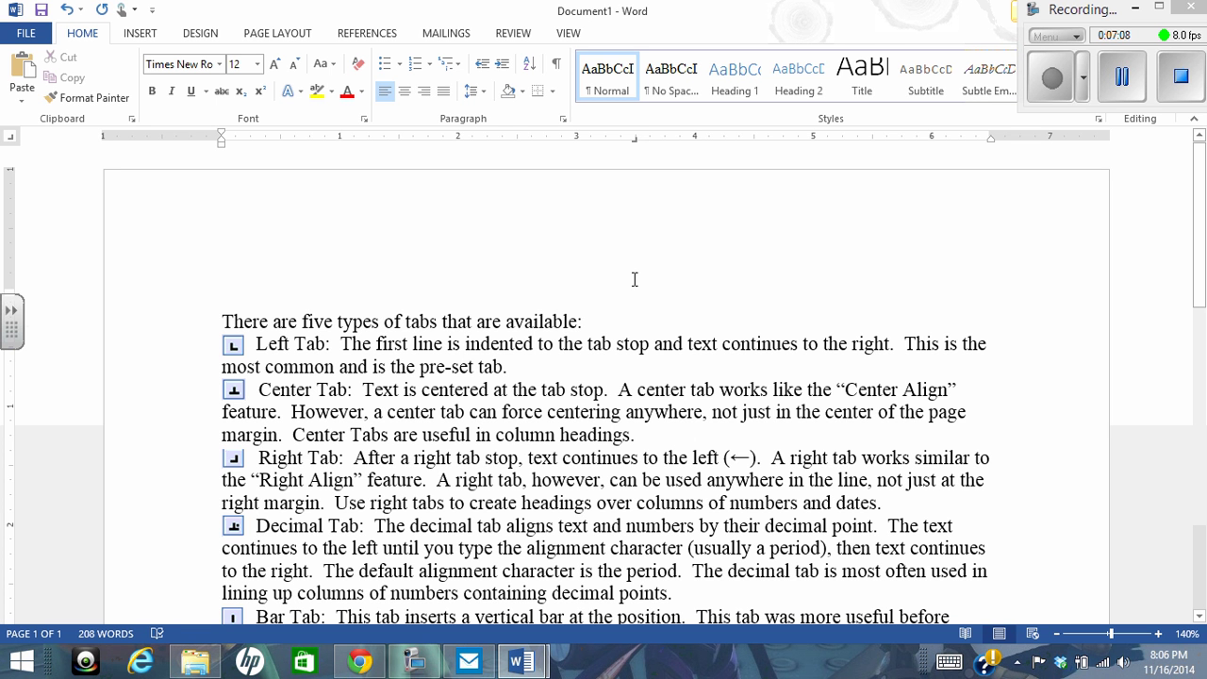
Add decimal tab stops at about 2.5 and 1.1 inches to the Decimal Tab paragraph.
click(11, 139)
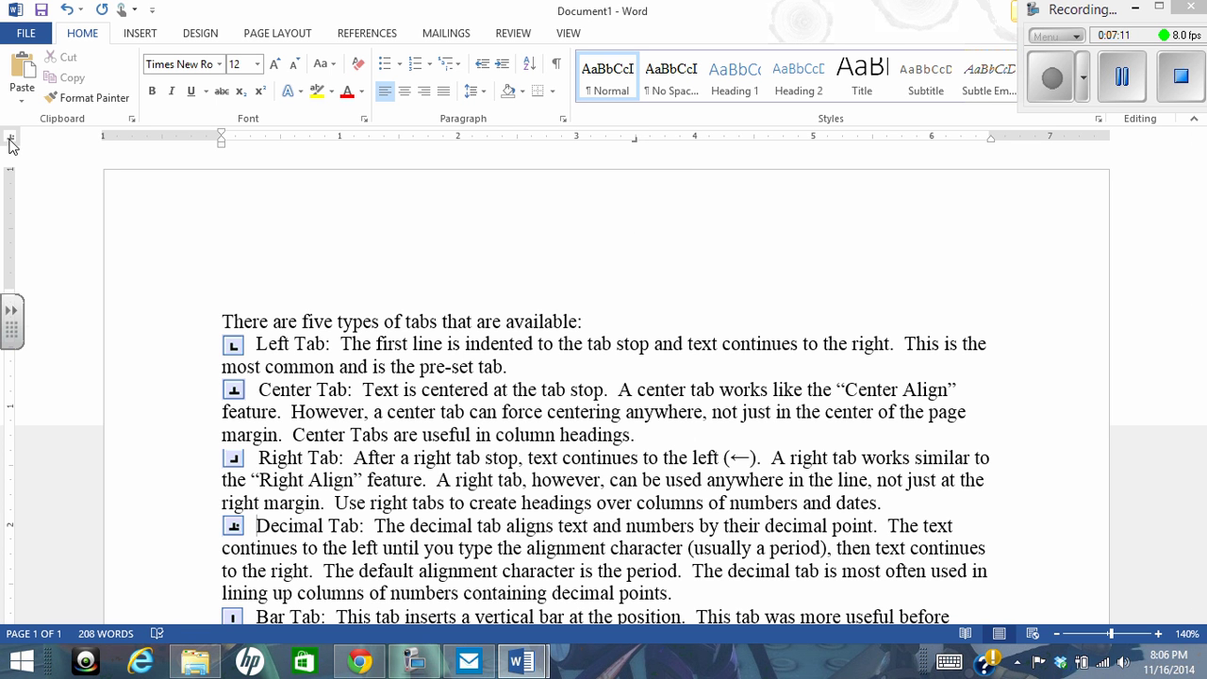
click(516, 139)
click(353, 138)
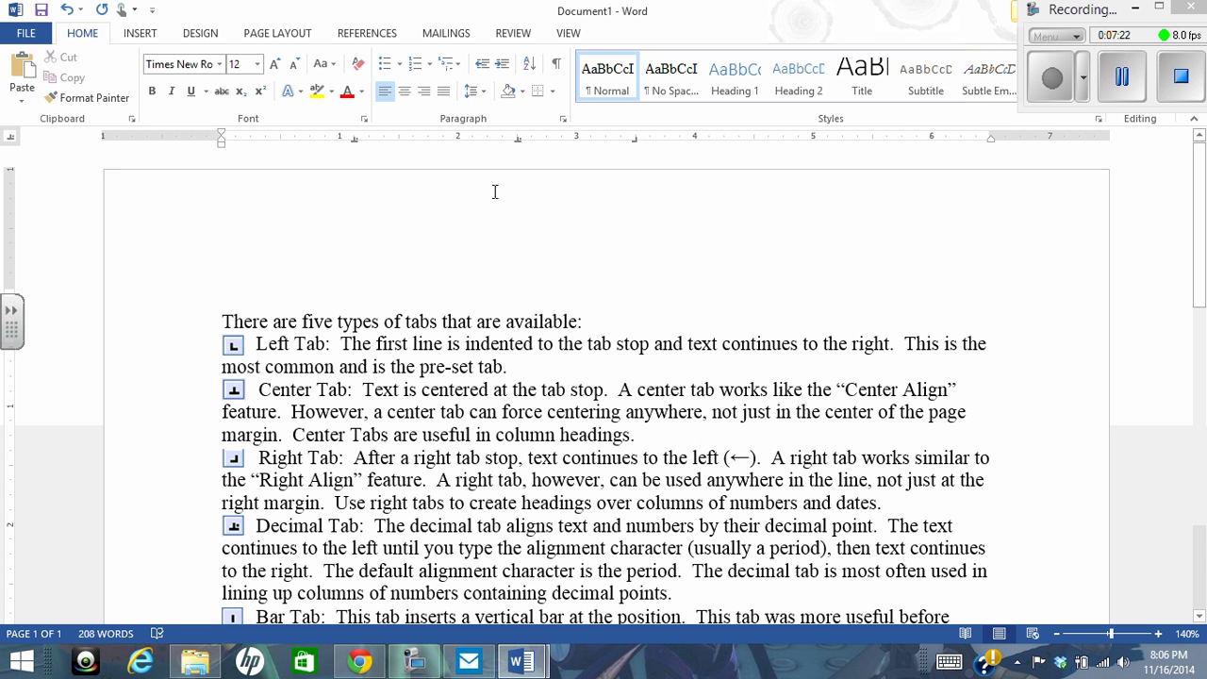
Switch the tab type to bar tab and add a new empty line at the end of the document.
click(10, 137)
scroll(633, 216, down, 5)
click(516, 302)
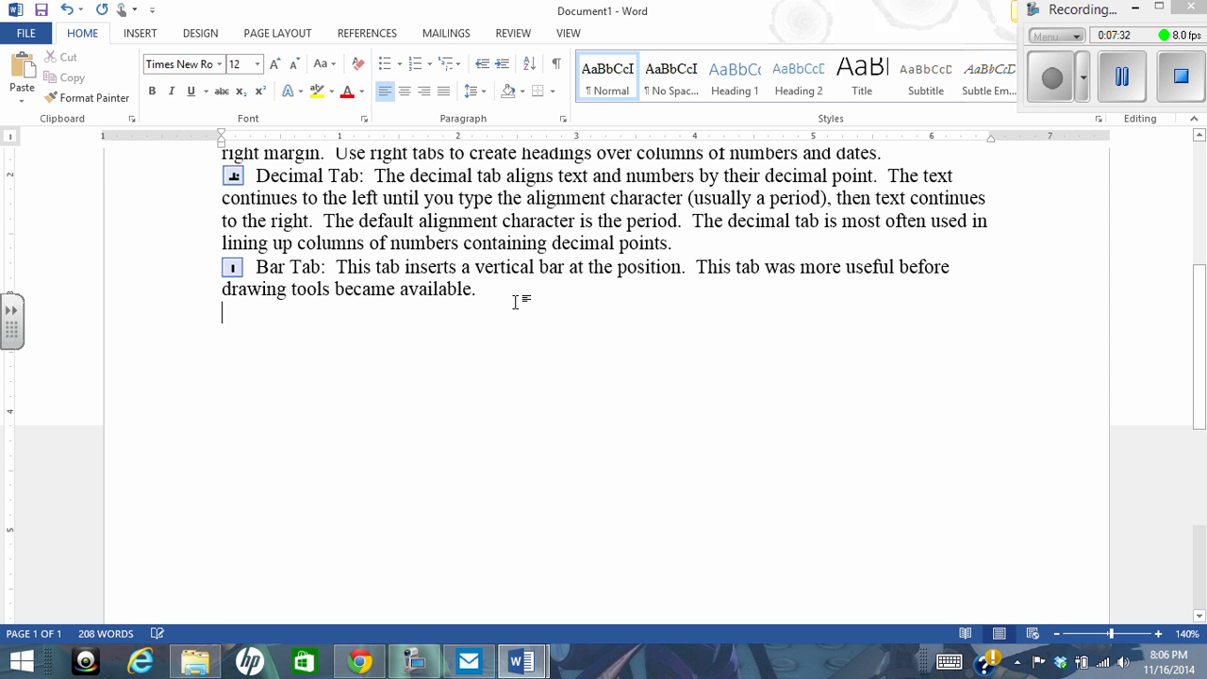
key(Return)
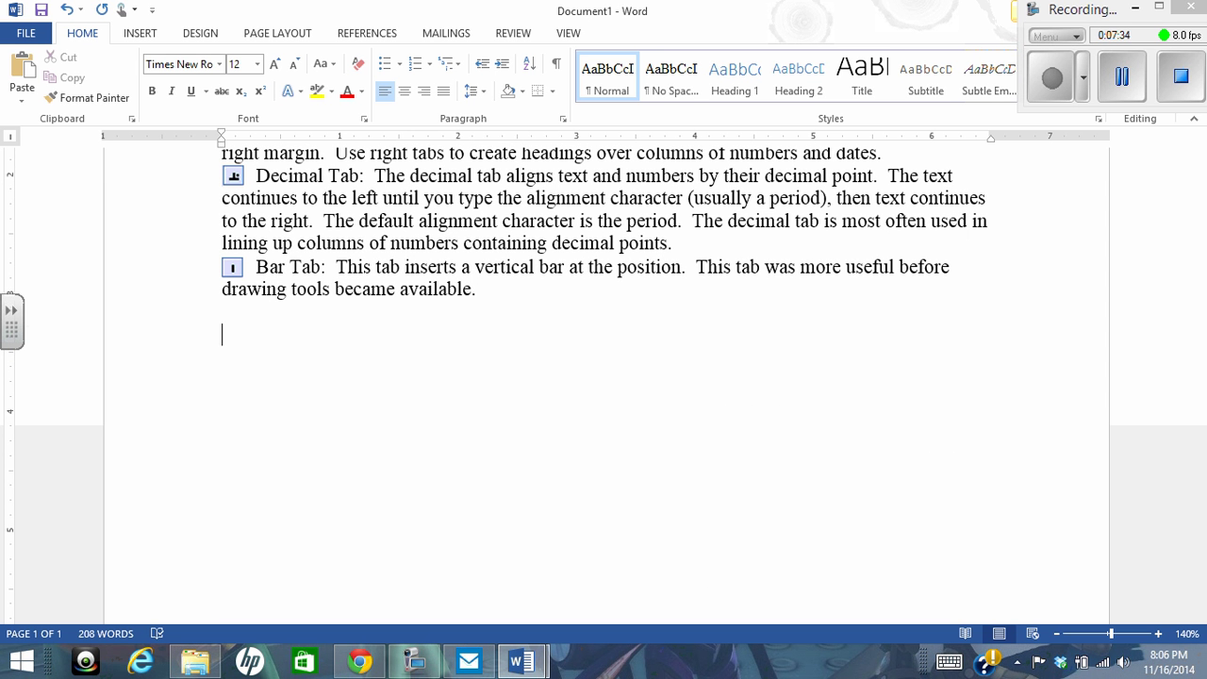
Set a left tab stop at 1 inch, a center one at 3 inches and a right one at 5.5 inches on the last line.
click(11, 138)
click(11, 137)
click(11, 137)
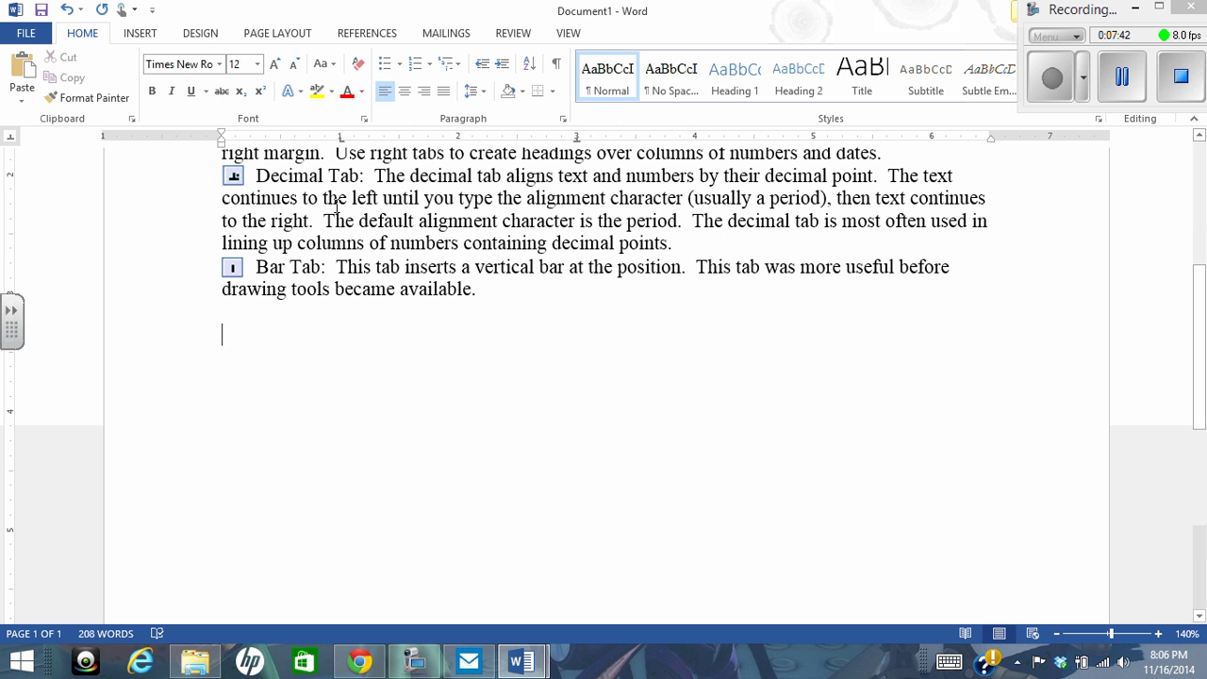
click(11, 138)
click(872, 139)
Enter "A" at the left tab stop, "and center" at the center one and "lion and bear" at the right one.
key(Tab)
text(a)
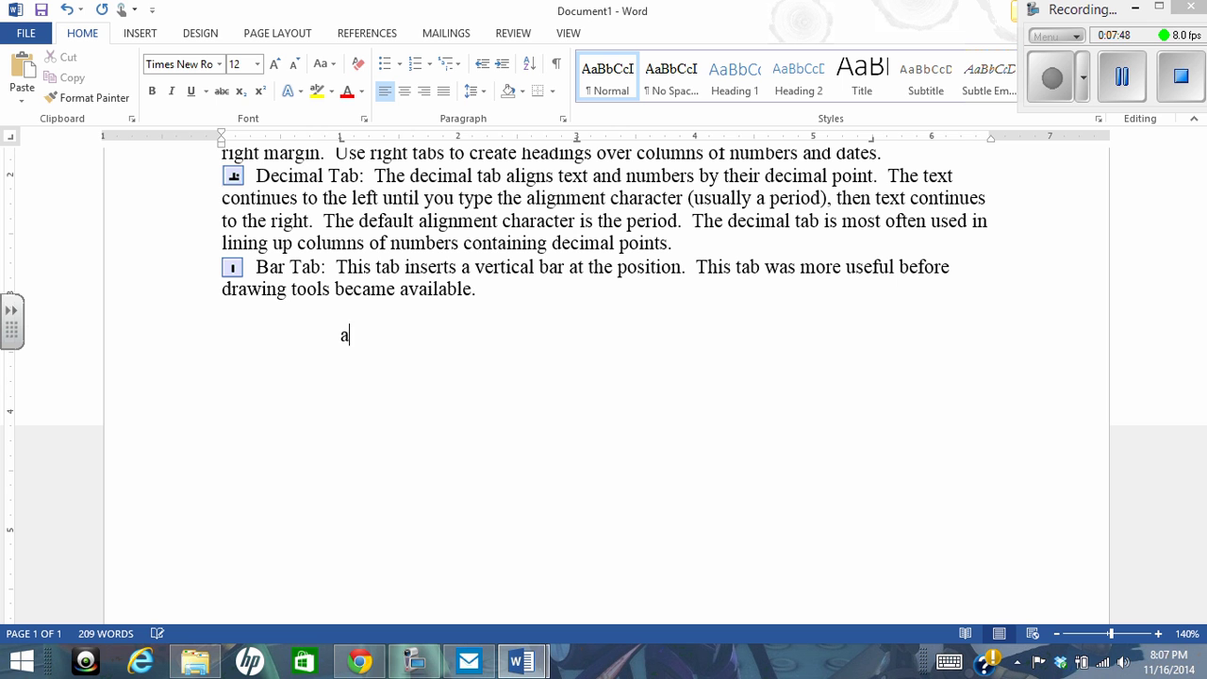
key(Tab)
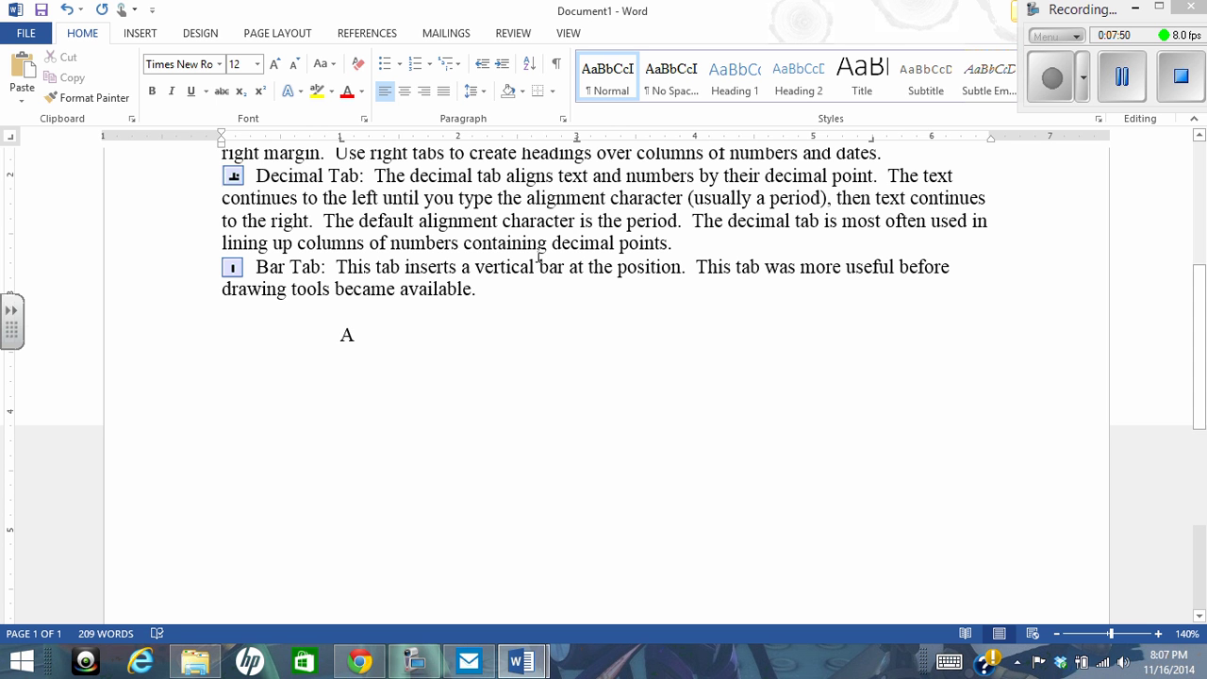
text(and)
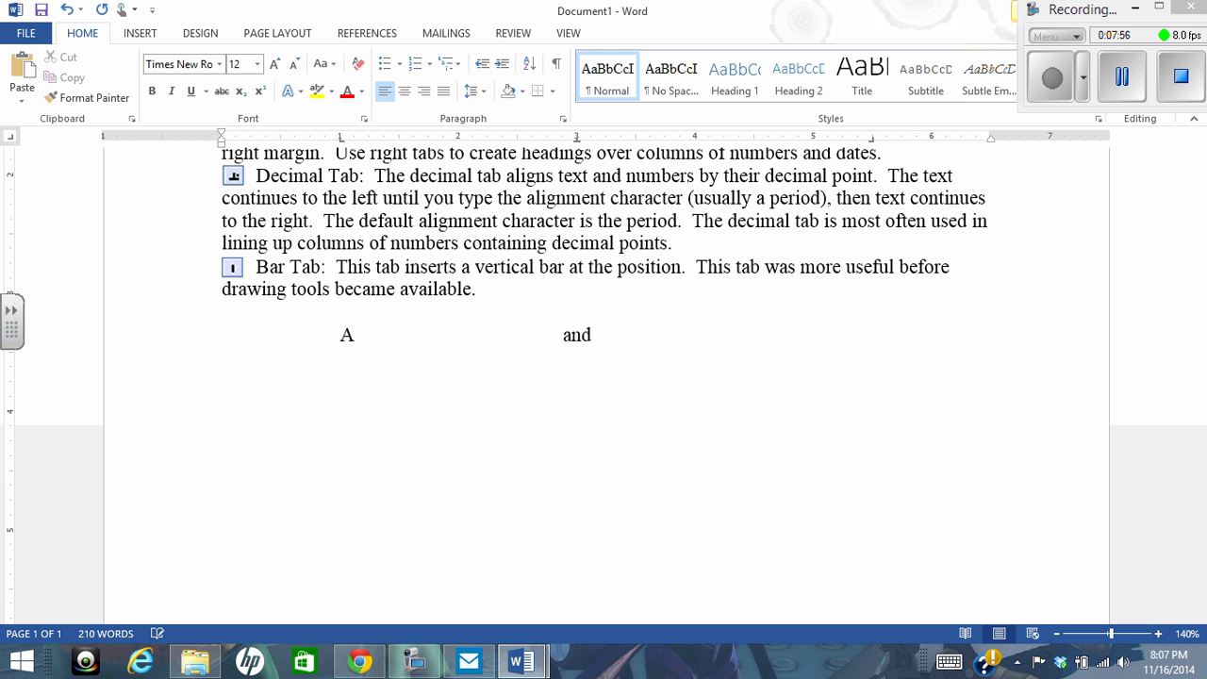
text( center)
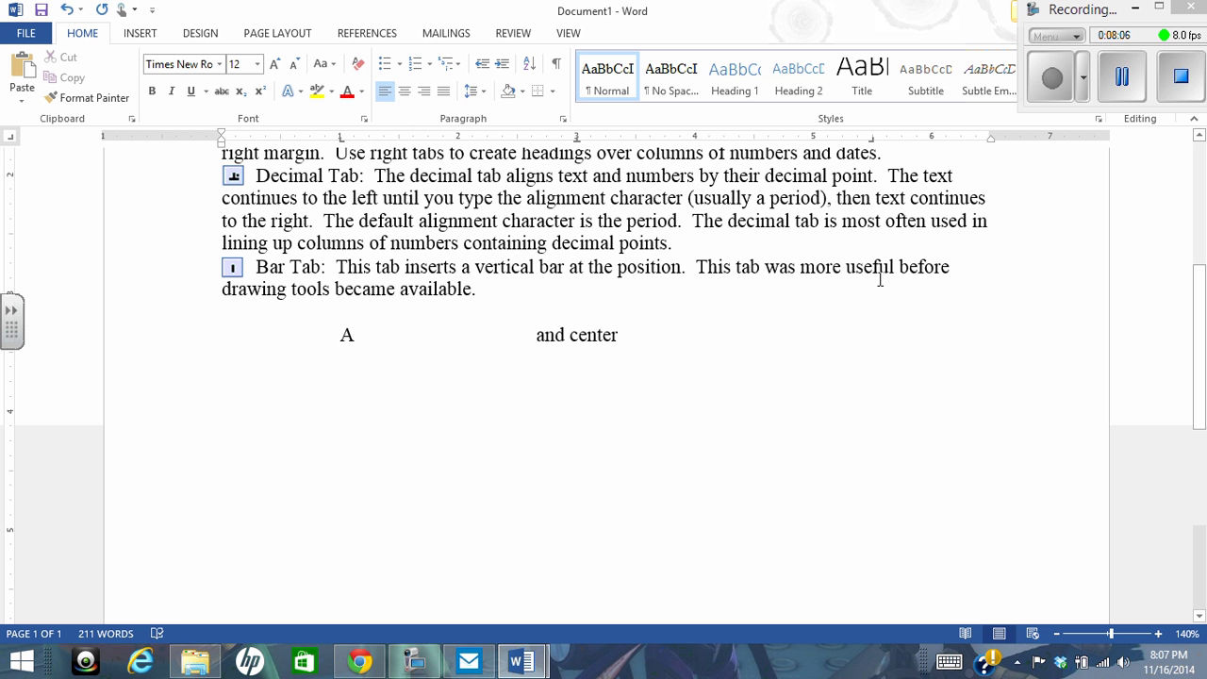
text(lio)
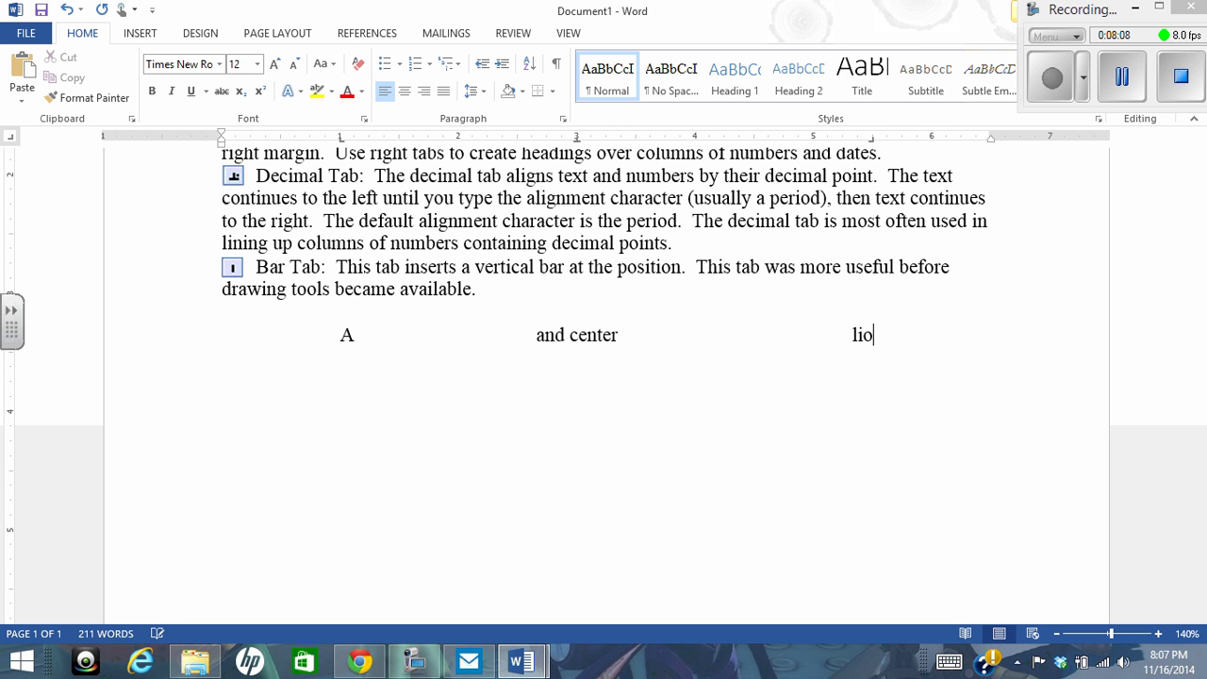
text(n and bear)
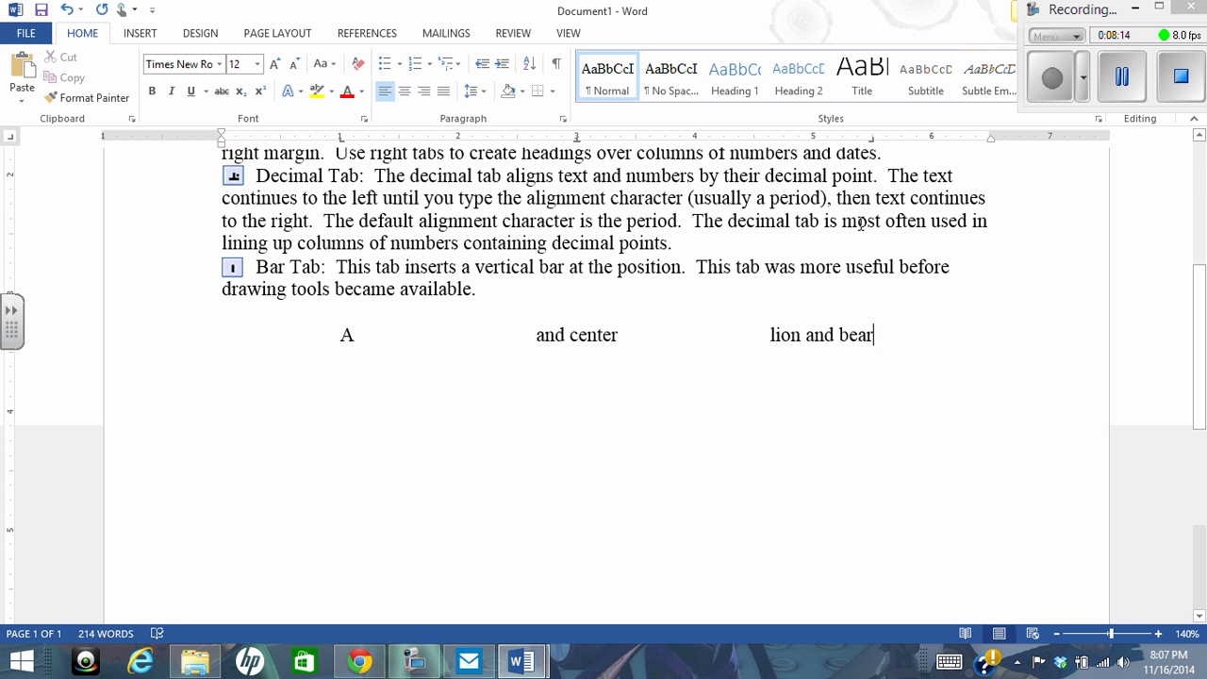
Skip two lines below the tabbed text, enter "A" at the left tab stop and advance to the right tab stop.
key(Return)
key(Return)
key(Tab)
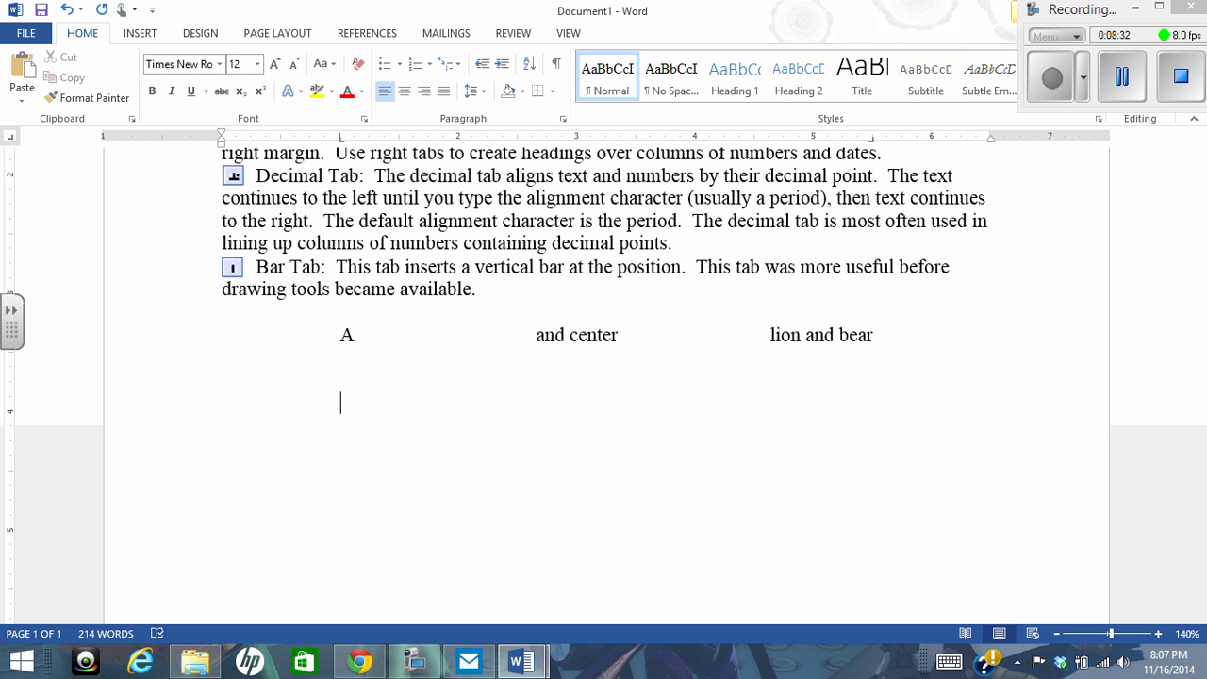
text(a)
key(Tab)
key(Tab)
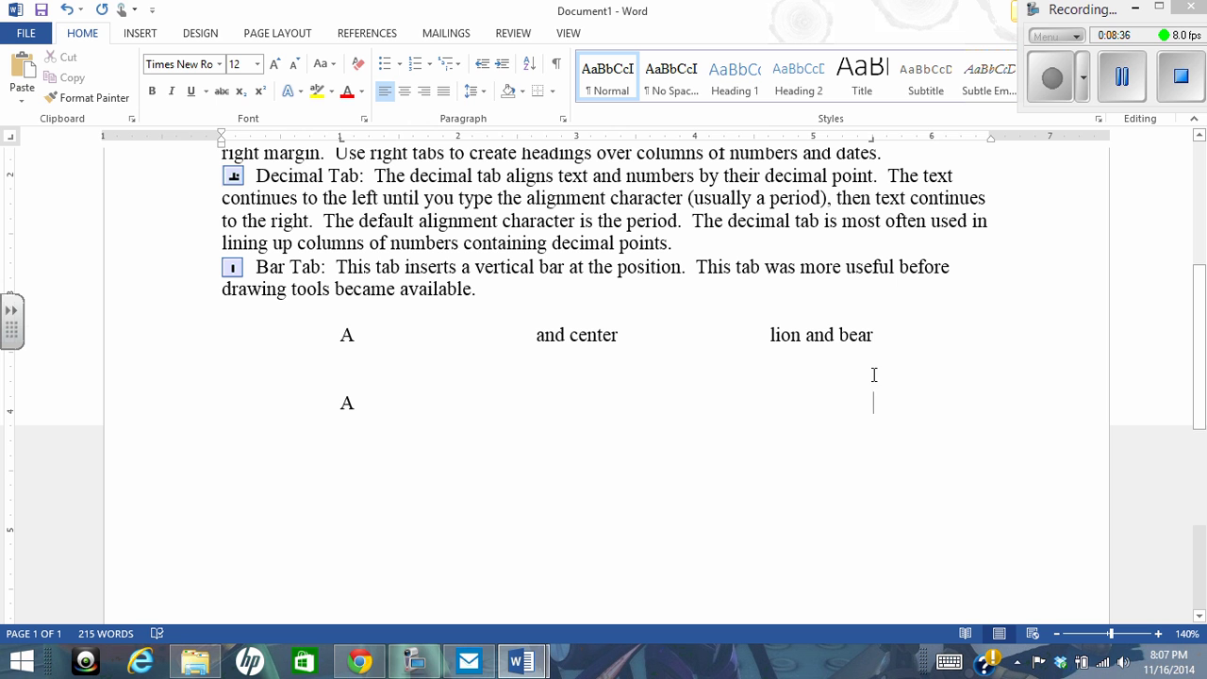
Delete the tabbed sample lines and remove the left, center and right tab stops from the last line.
drag(875, 402, 344, 328)
key(Delete)
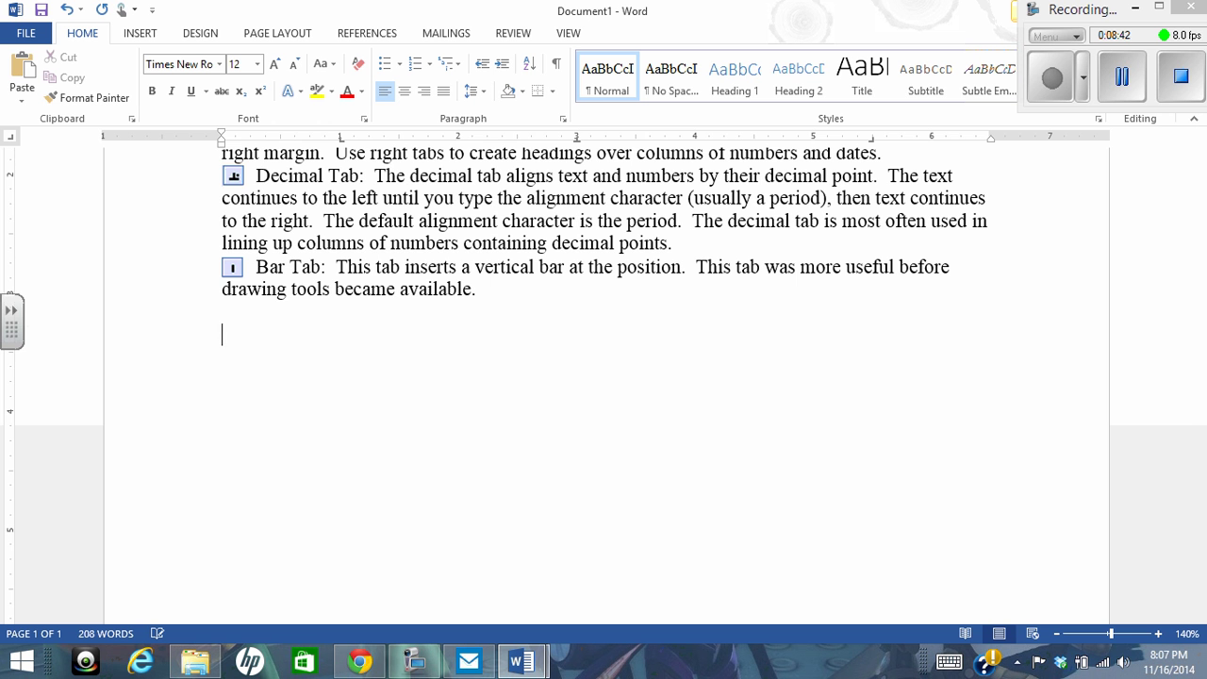
scroll(458, 366, up, 5)
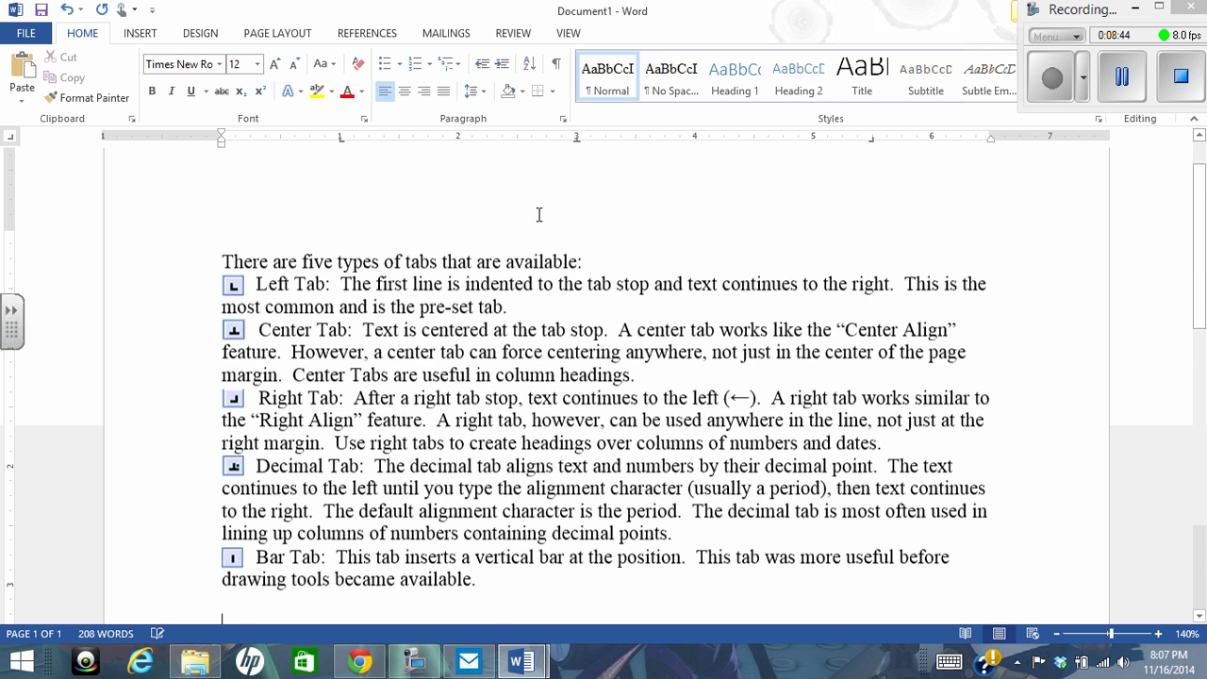
scroll(472, 146, down, 1)
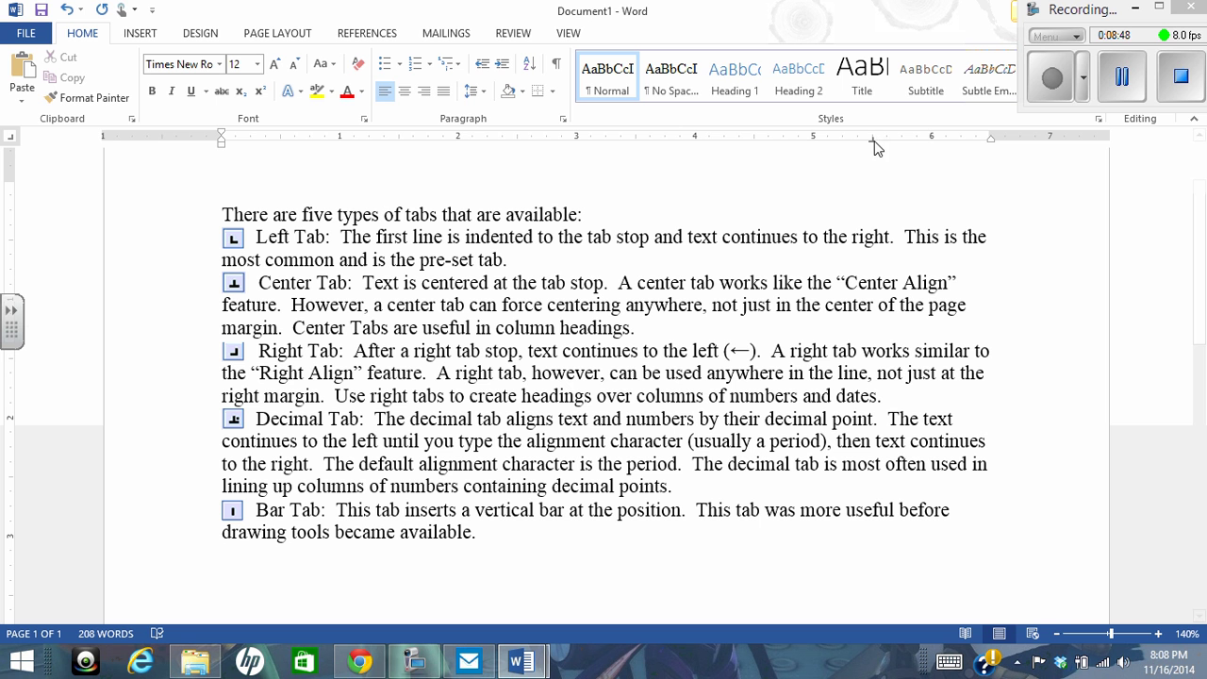
drag(873, 141, 858, 160)
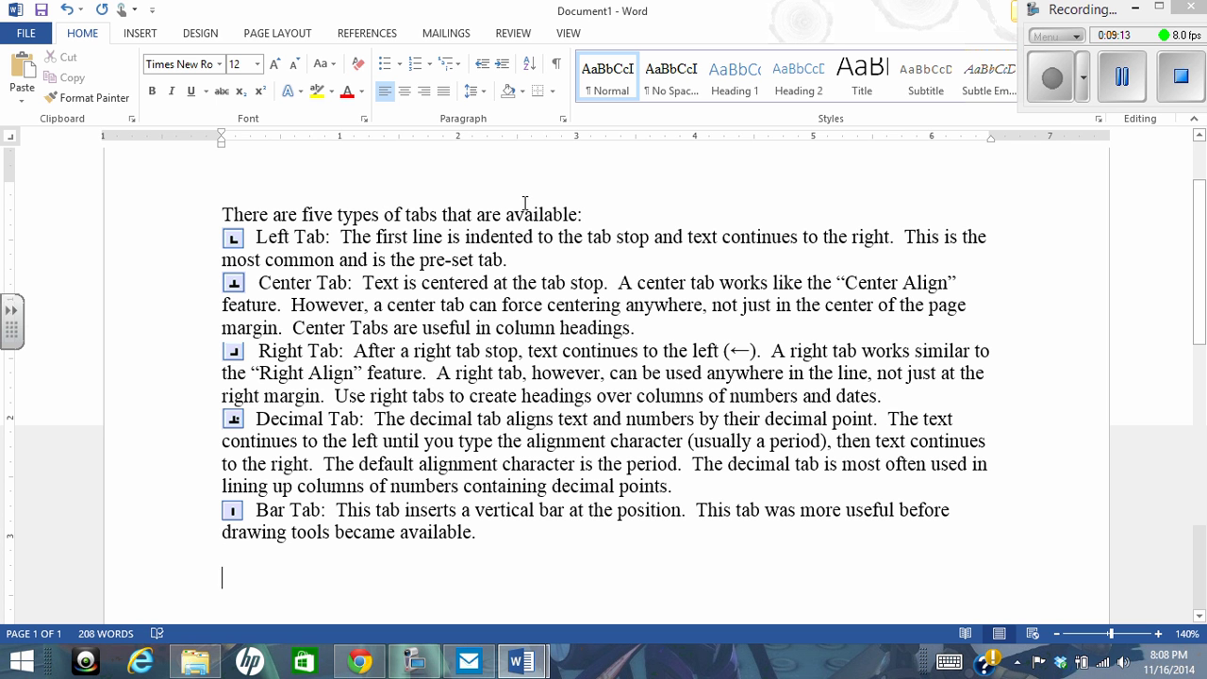
Try to apply the dotted leader (option 2) to the last line without giving a tab stop position.
click(563, 121)
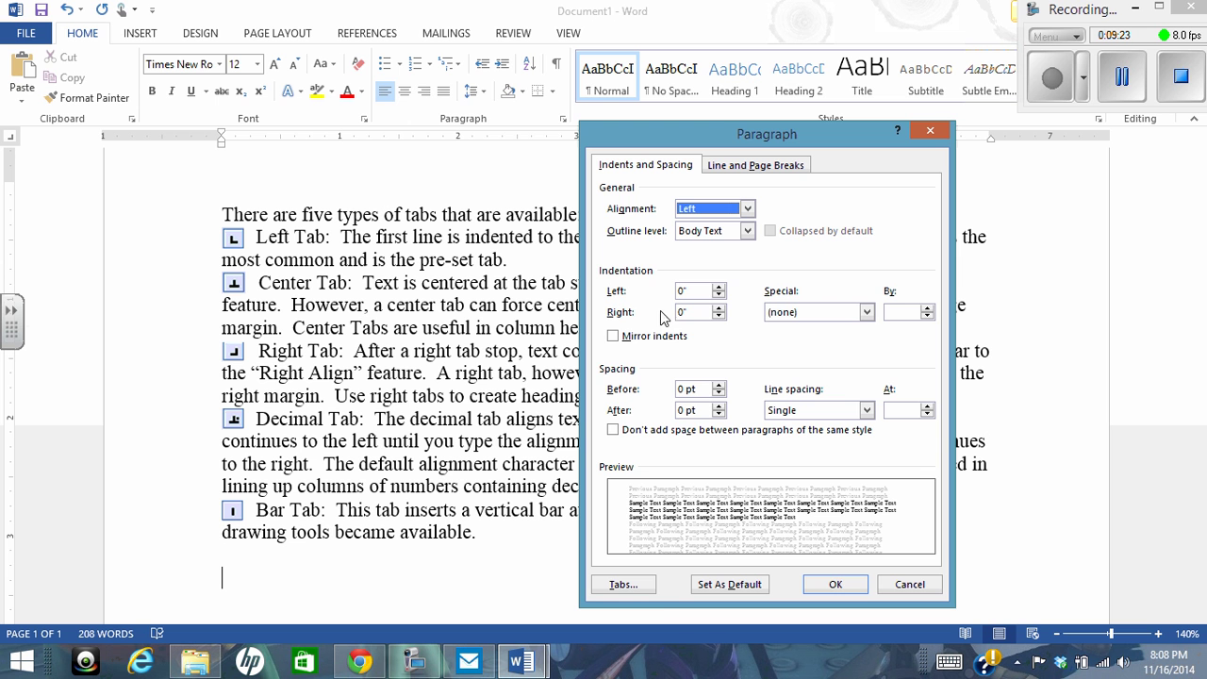
click(622, 585)
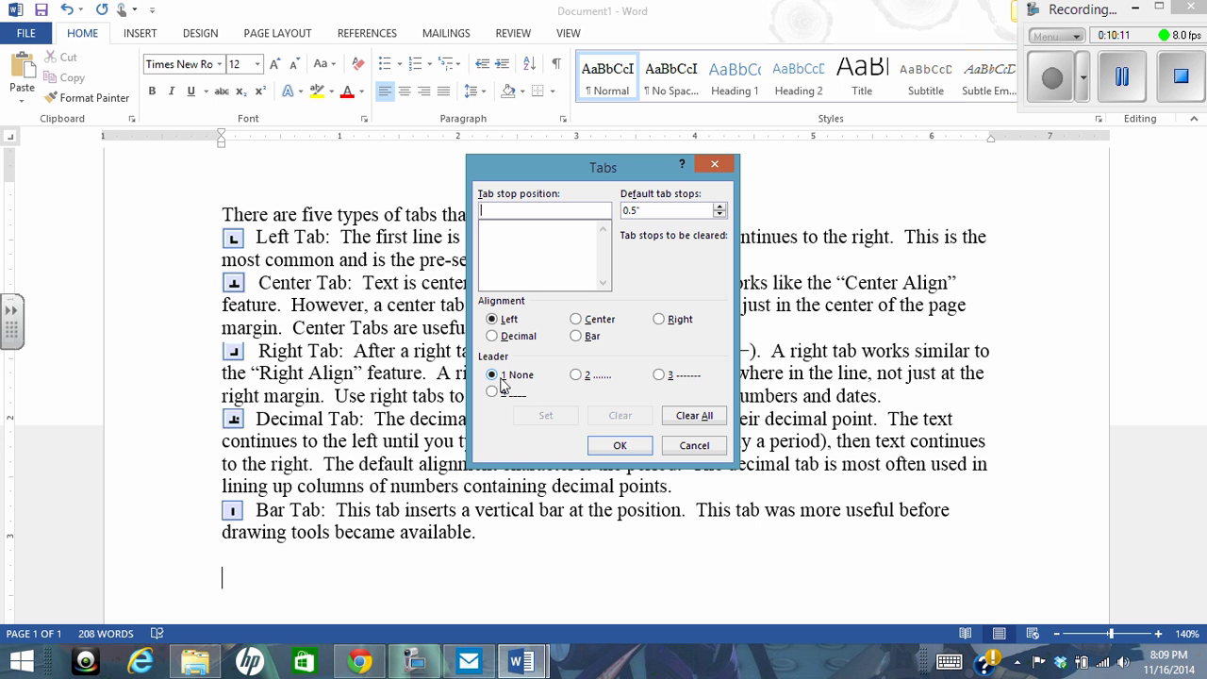
click(575, 376)
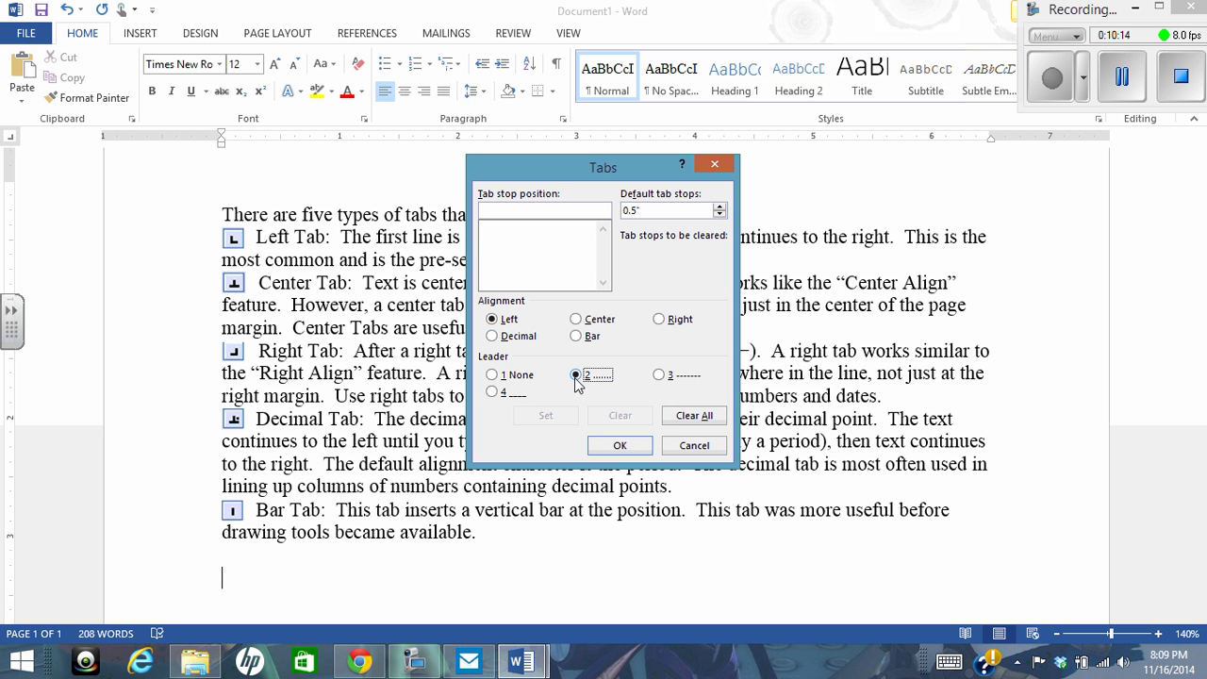
click(619, 447)
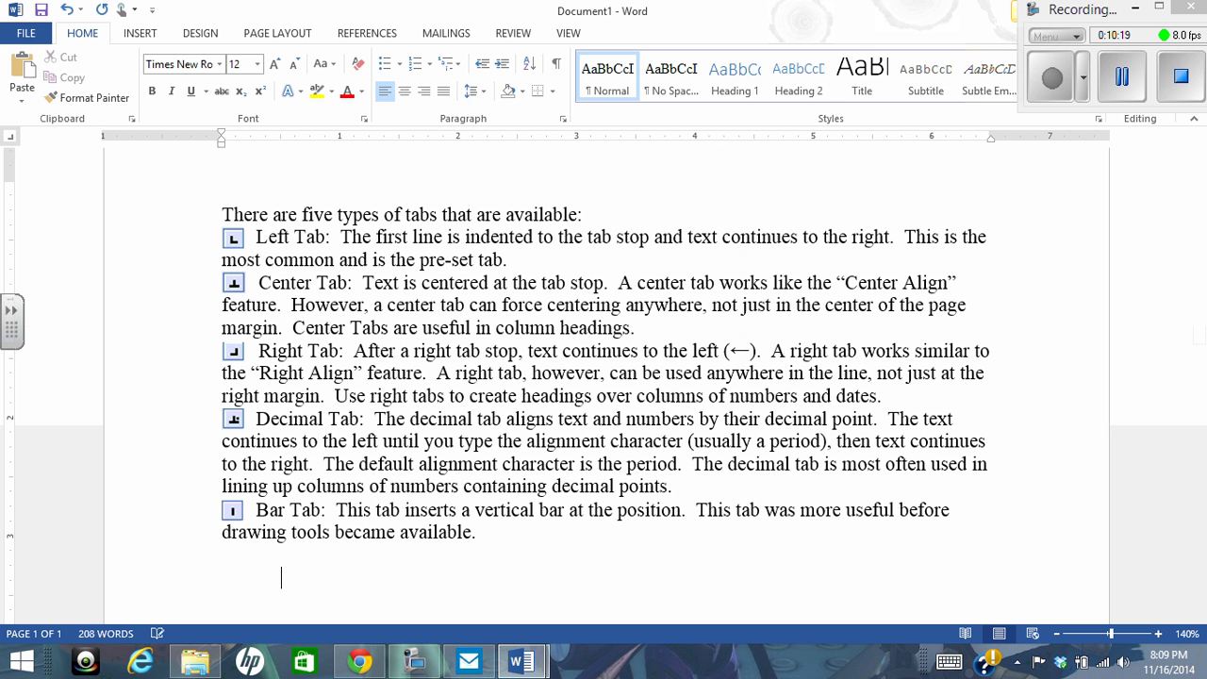
Set a left tab stop at 0.76 inches with the dotted leader (option 2) on the last line.
click(210, 577)
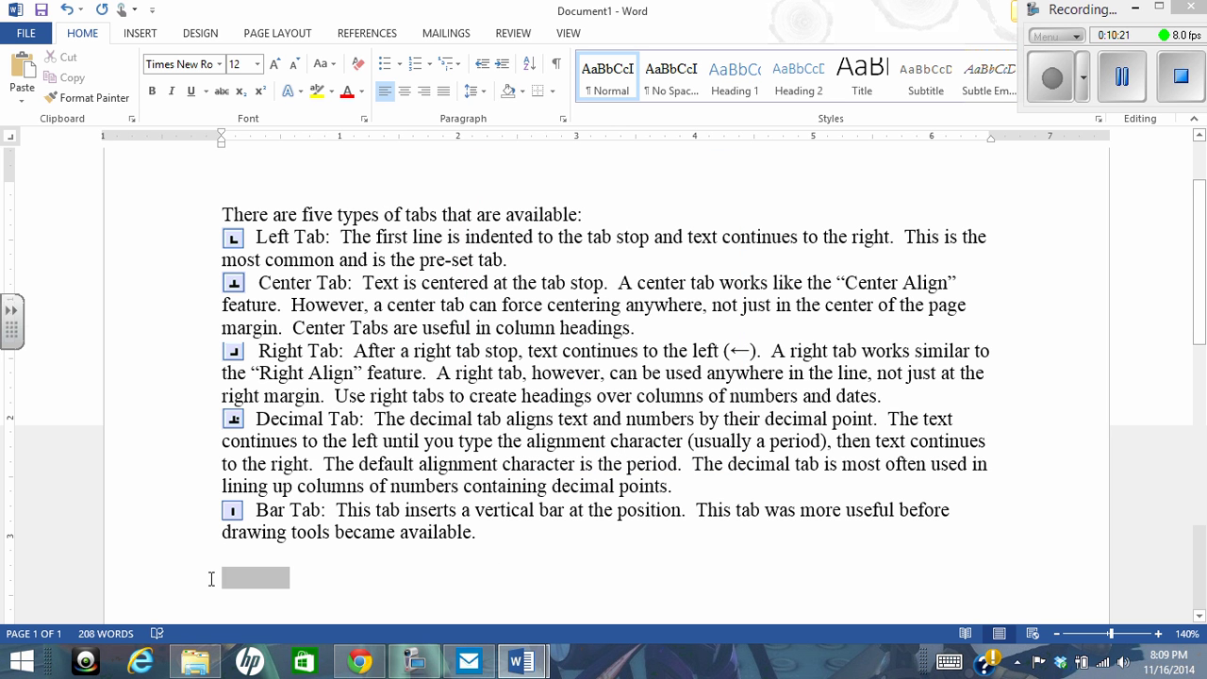
click(563, 120)
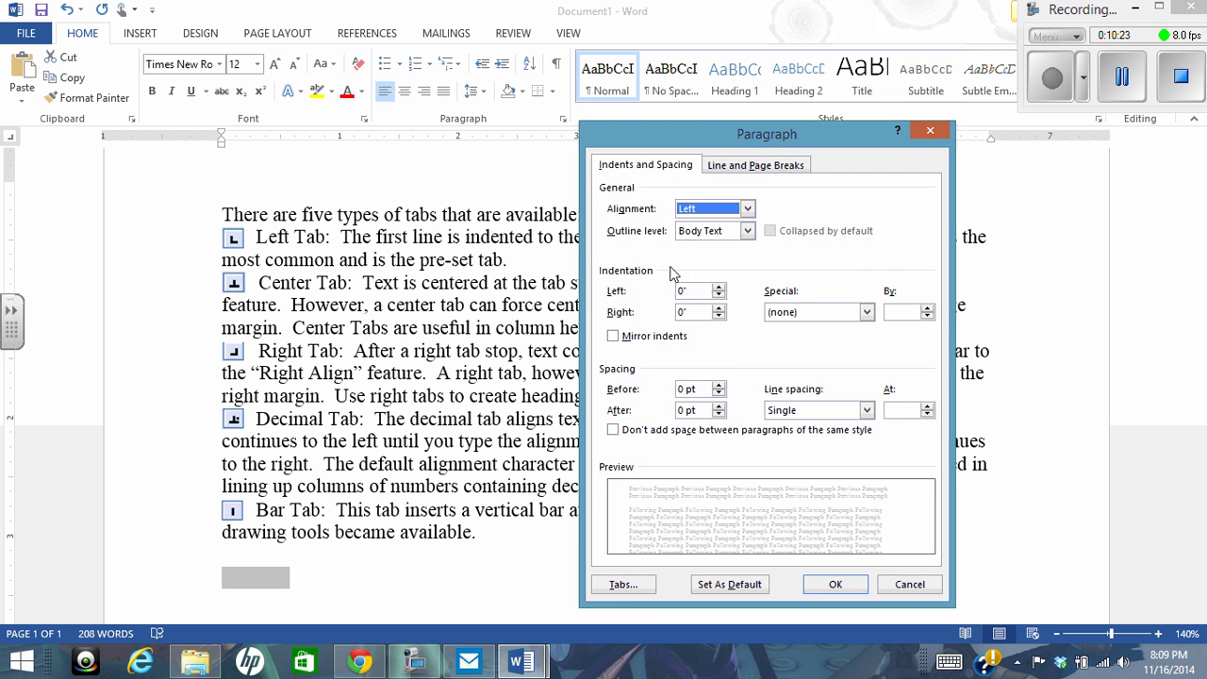
click(634, 593)
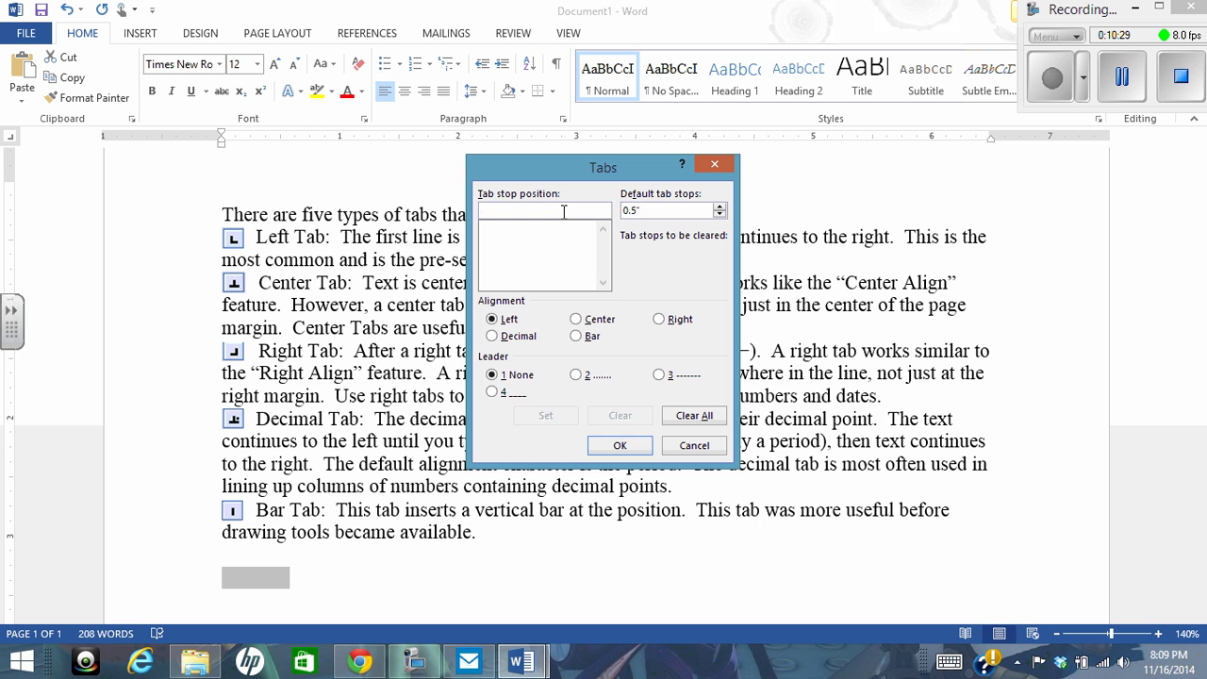
text(.76)
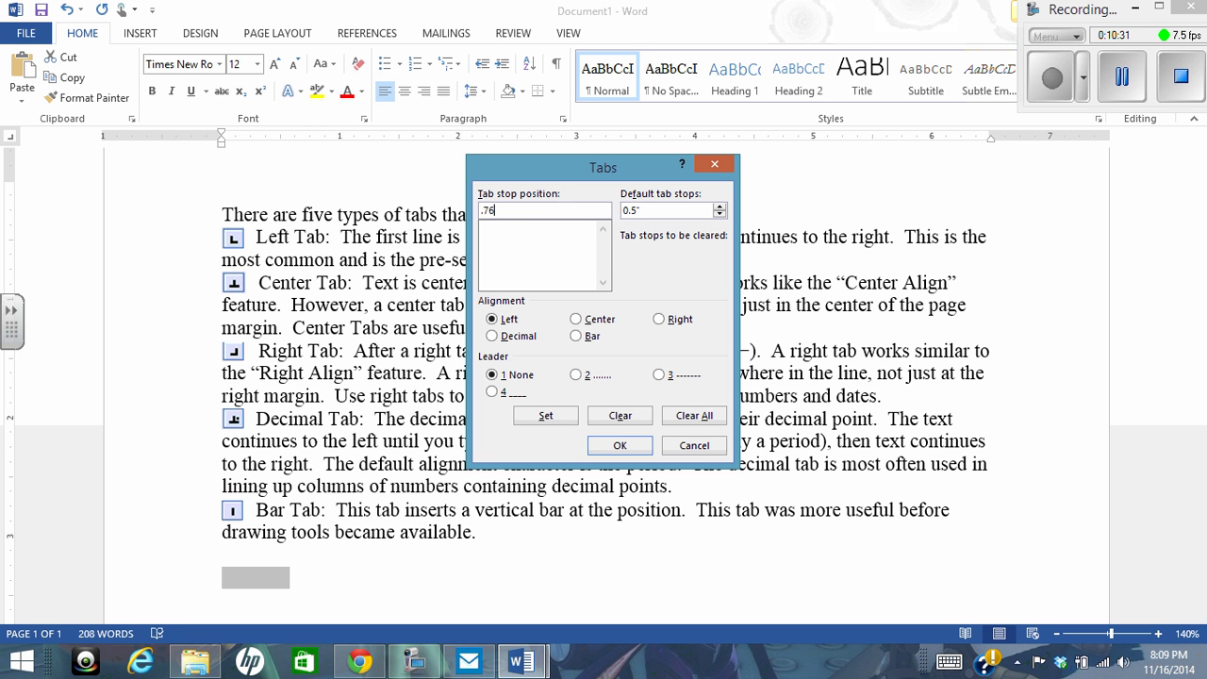
click(576, 375)
click(548, 417)
click(618, 451)
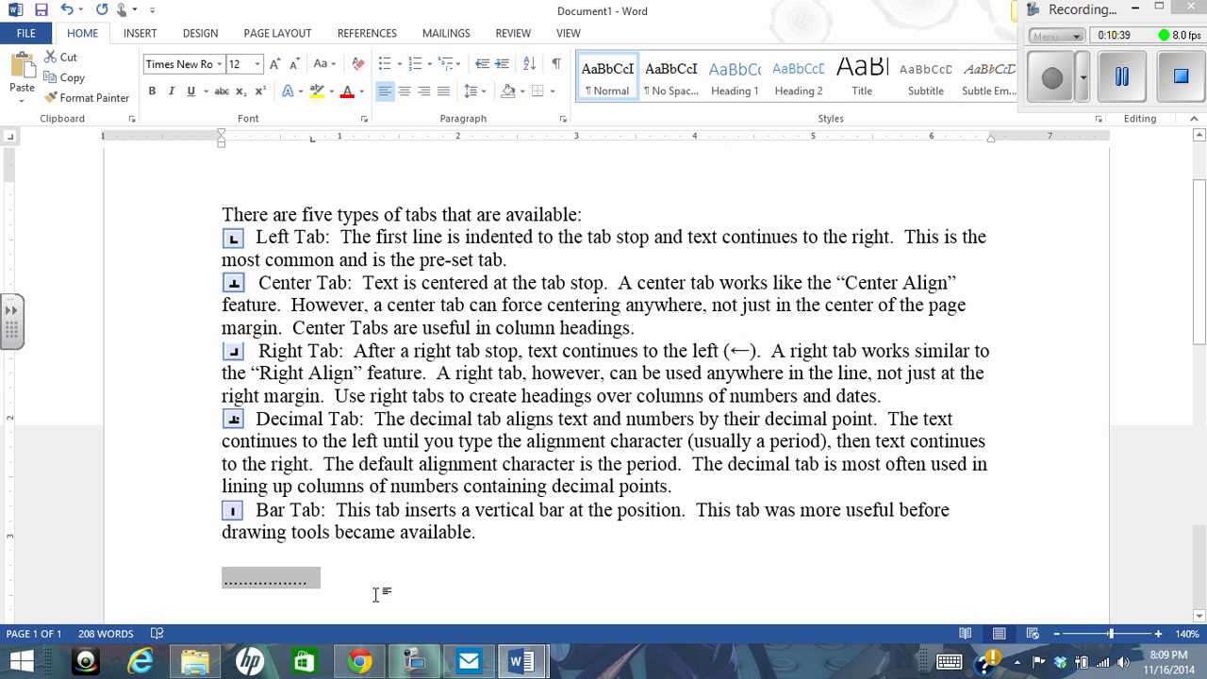
Start a new line below the dotted leader line and advance to its tab stop.
click(315, 584)
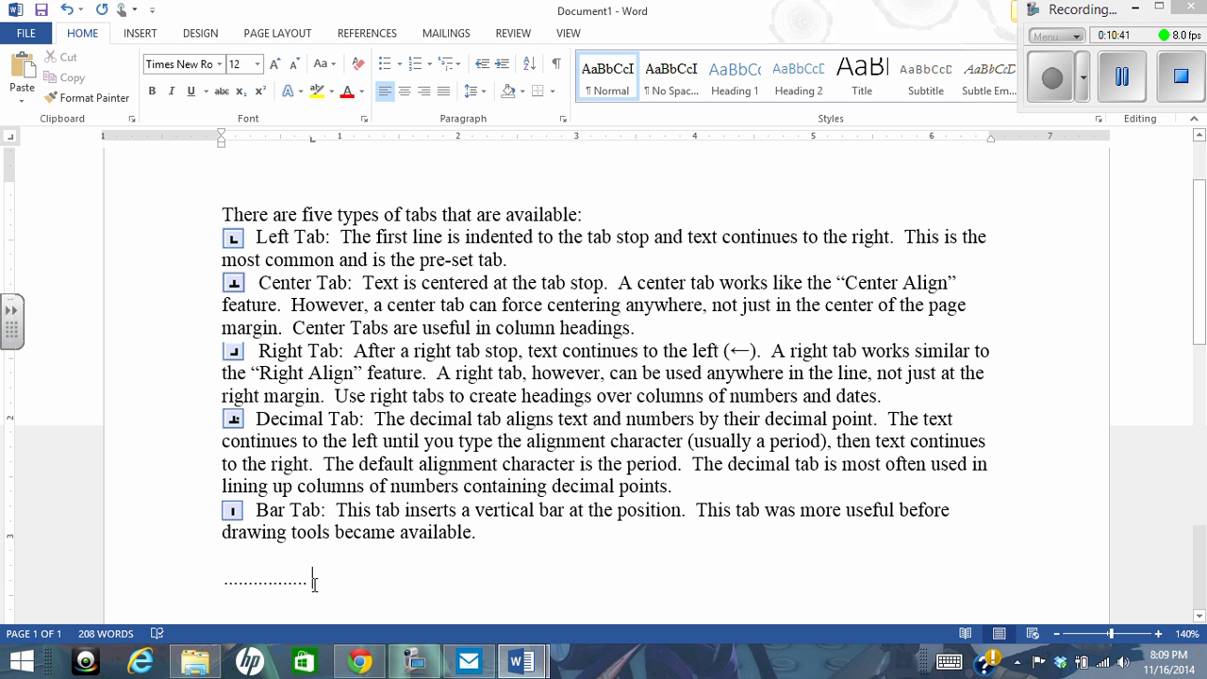
key(Return)
key(Tab)
Clear all tab stops on the new line and set a left tab stop at 1 inch.
click(564, 118)
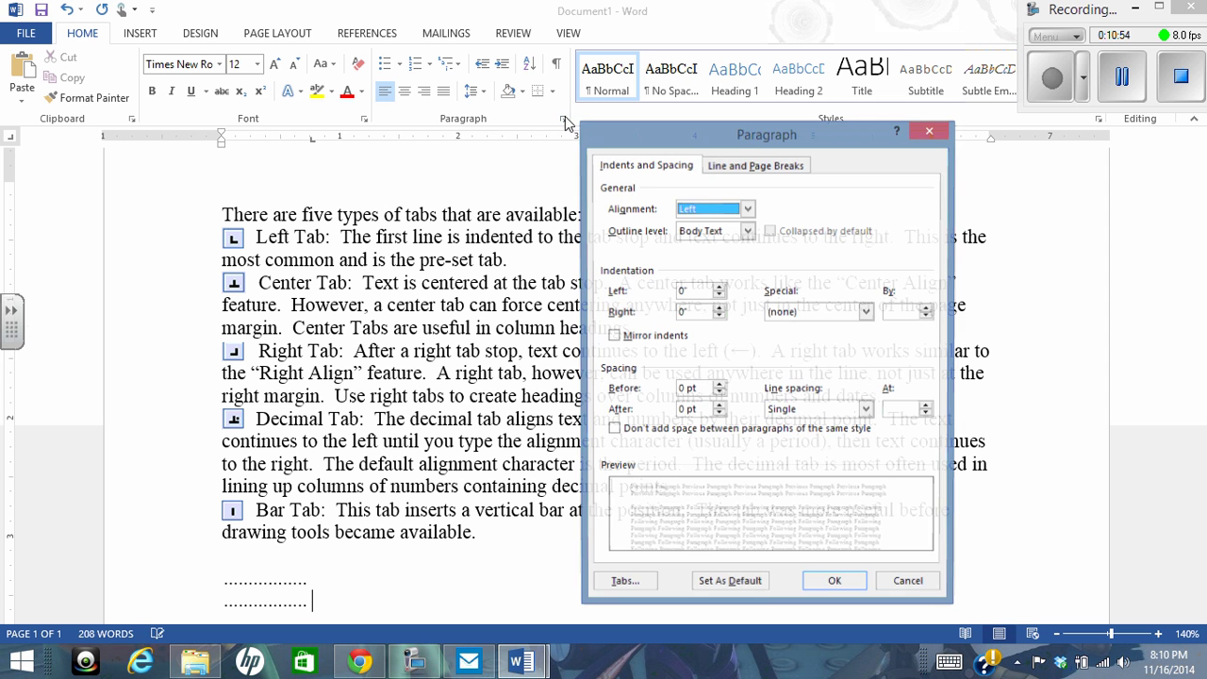
click(624, 580)
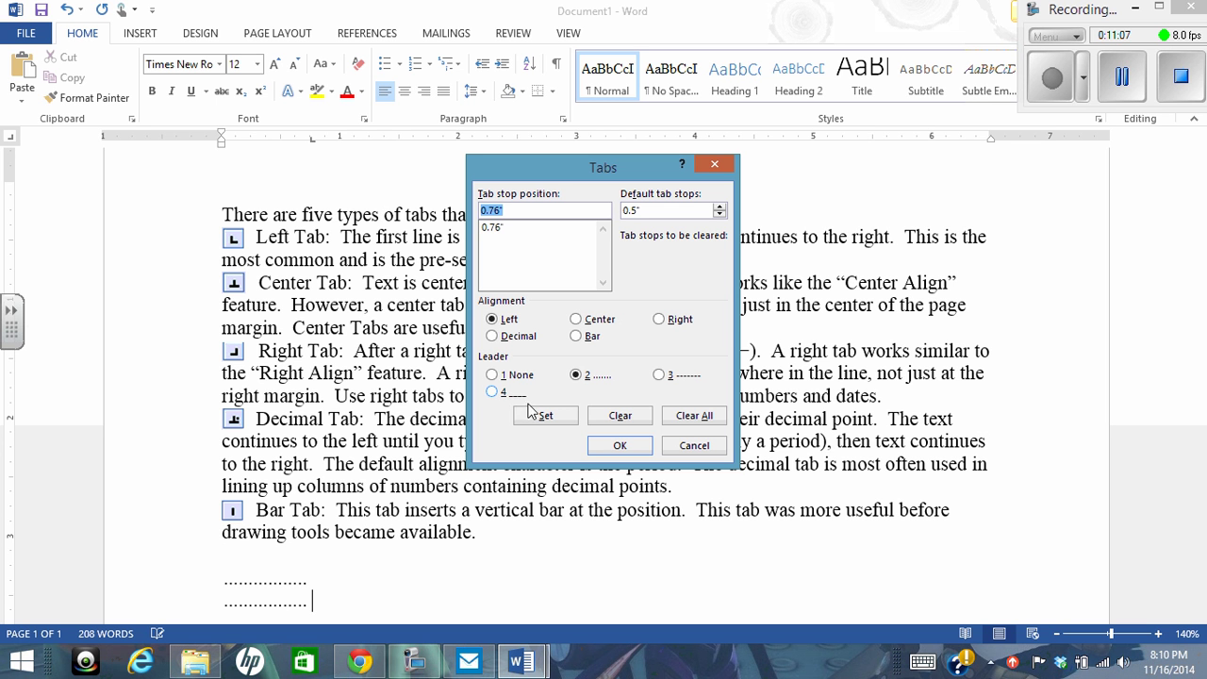
click(693, 417)
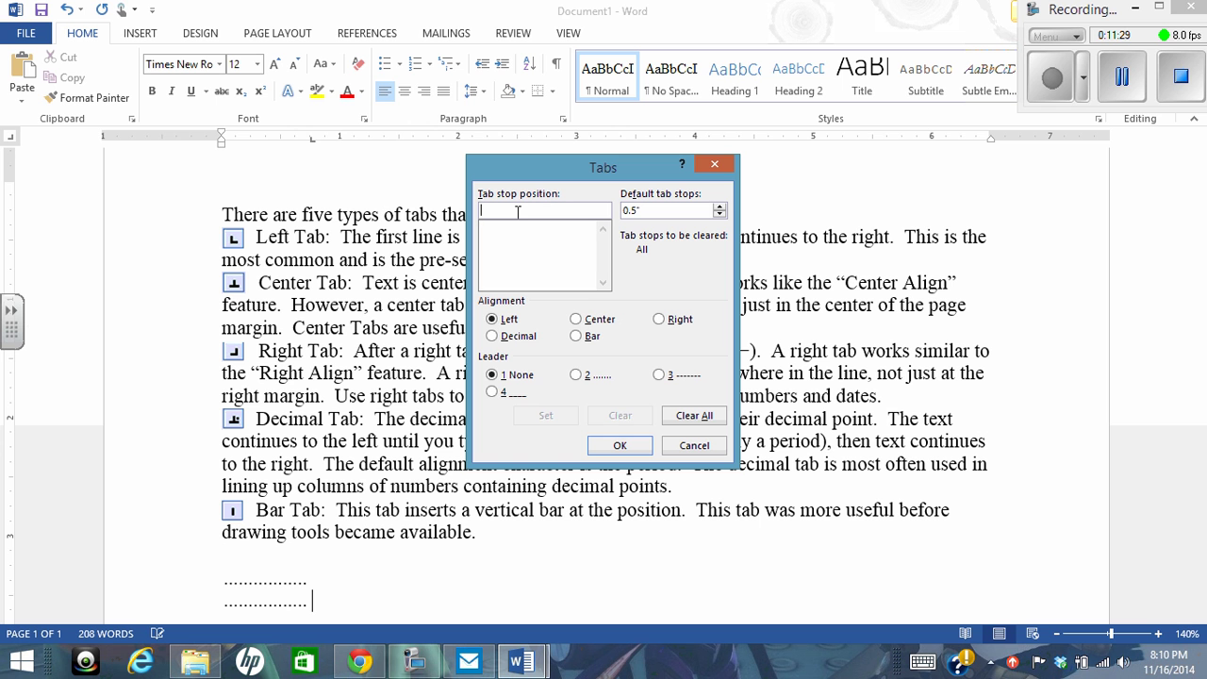
text(1)
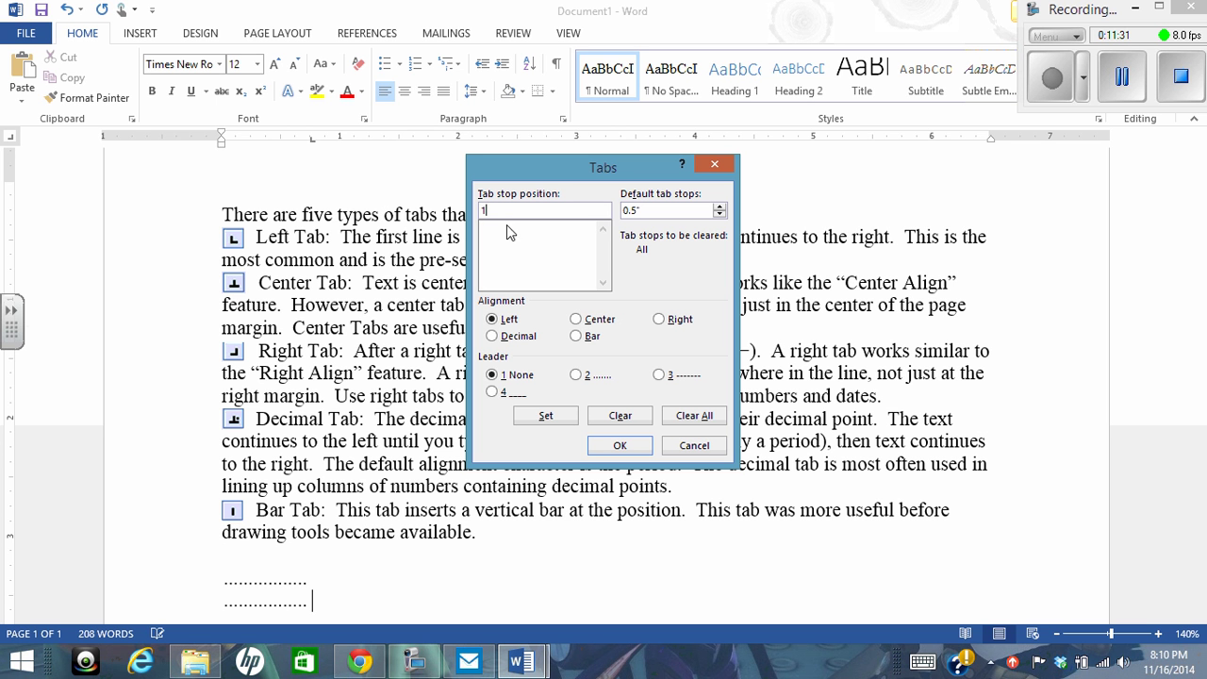
click(545, 417)
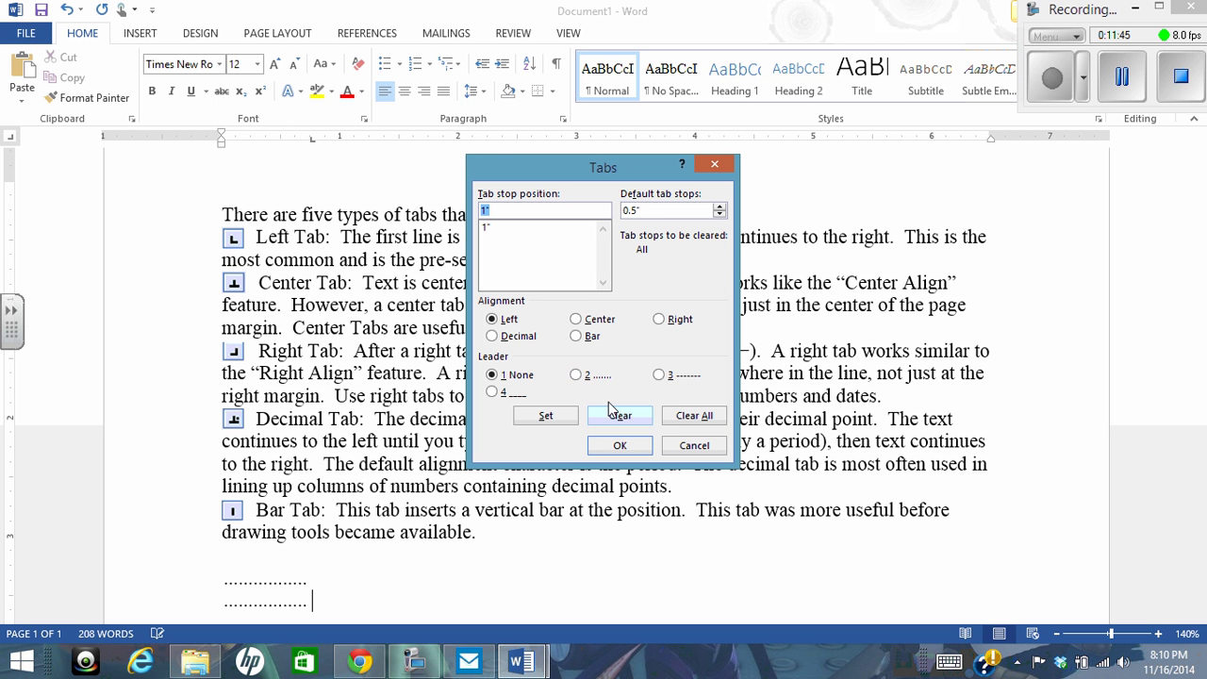
Add a center tab stop at 3.5 inches for the new line.
click(577, 375)
click(577, 320)
click(546, 416)
text(3.5)
click(547, 416)
Add a decimal tab stop at 6 inches and apply the tab settings to the new line.
click(492, 394)
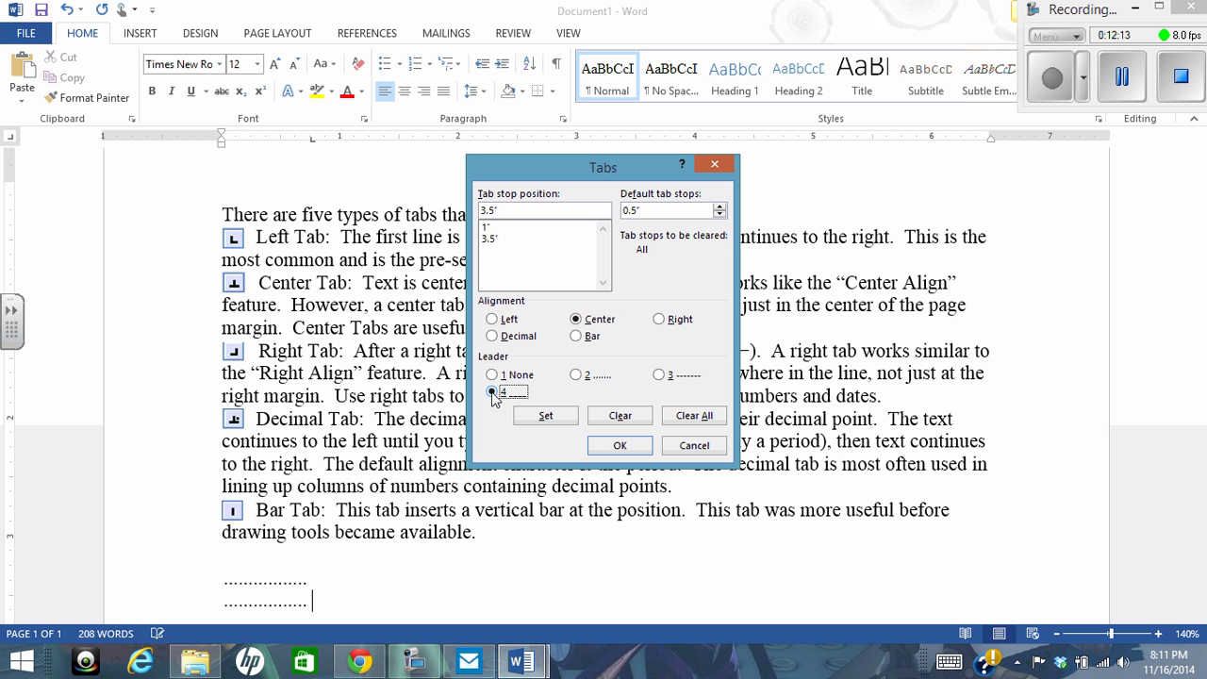
click(492, 337)
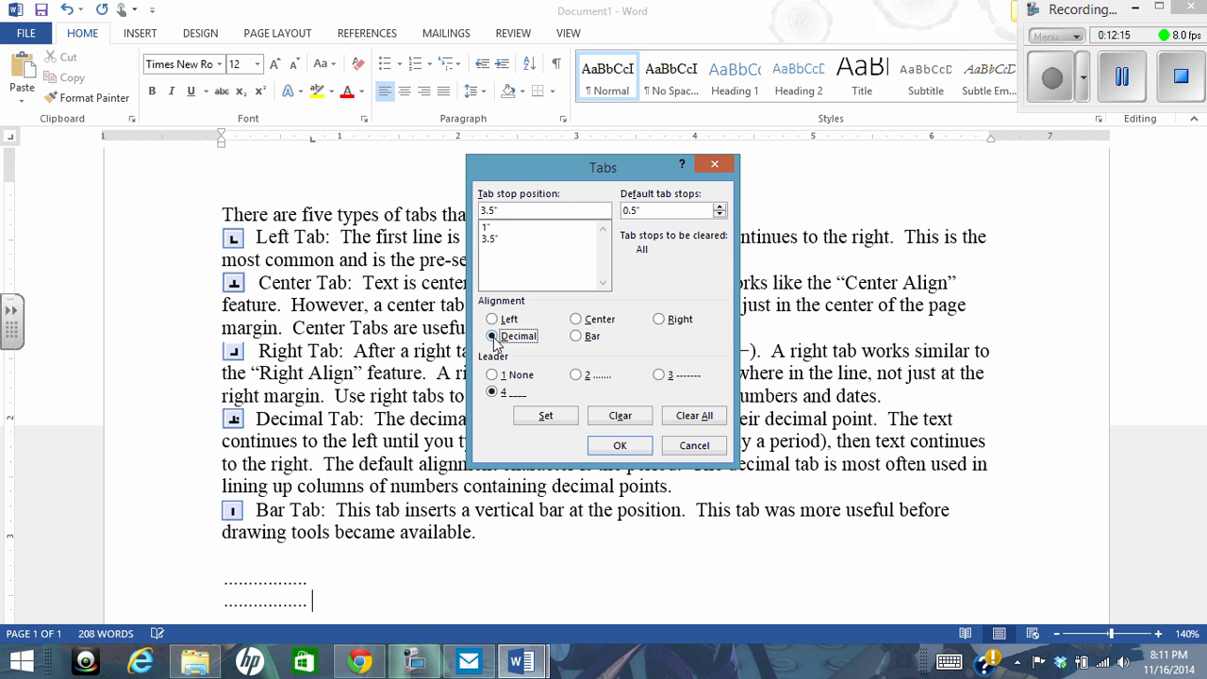
drag(500, 212, 447, 215)
text(6)
click(544, 416)
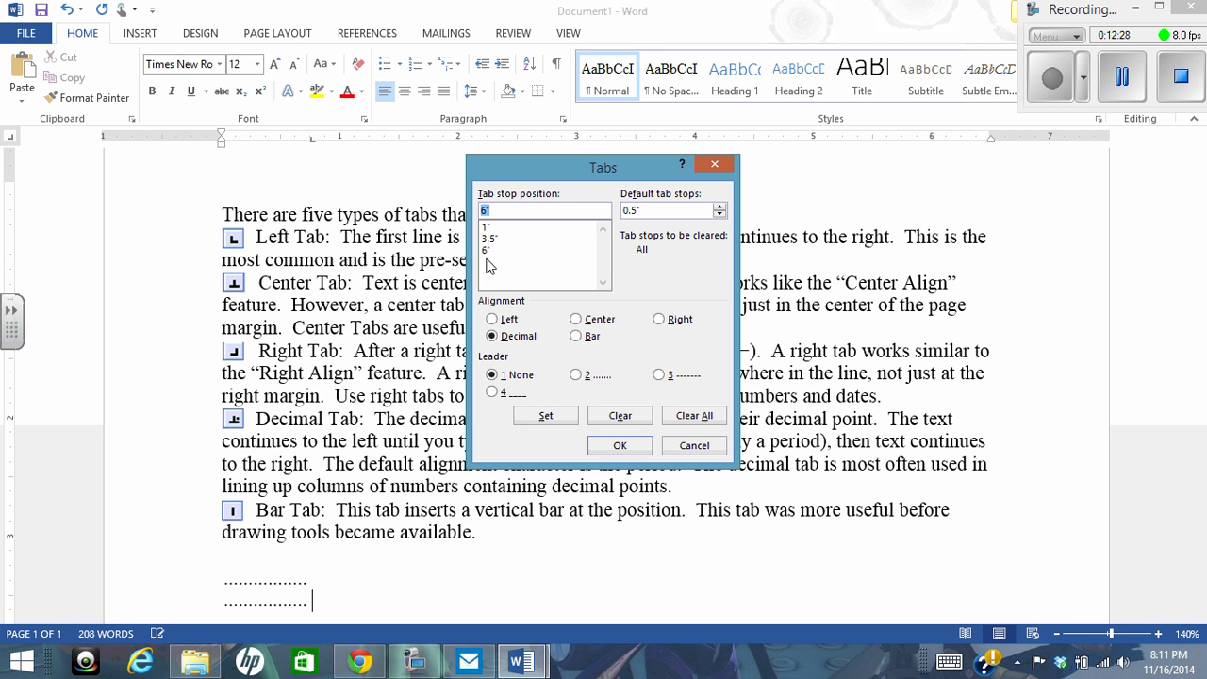
click(620, 449)
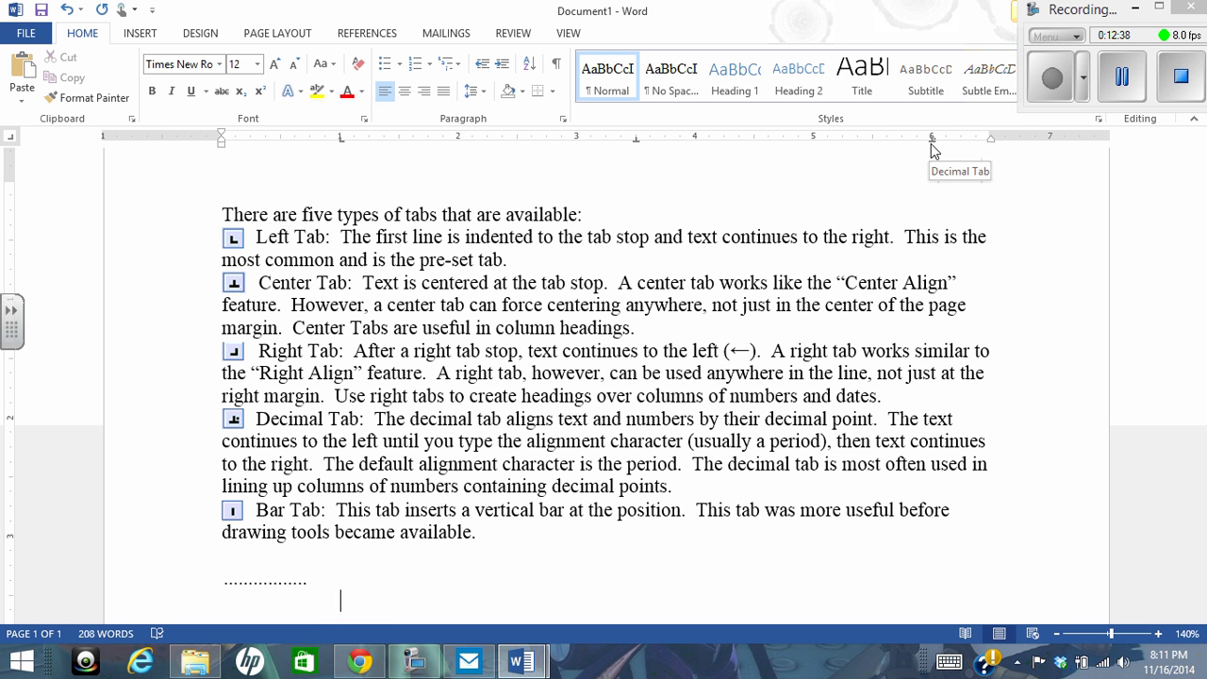
Enter a person's first name at the 1-inch left tab stop and advance to the center tab stop.
text(Greg)
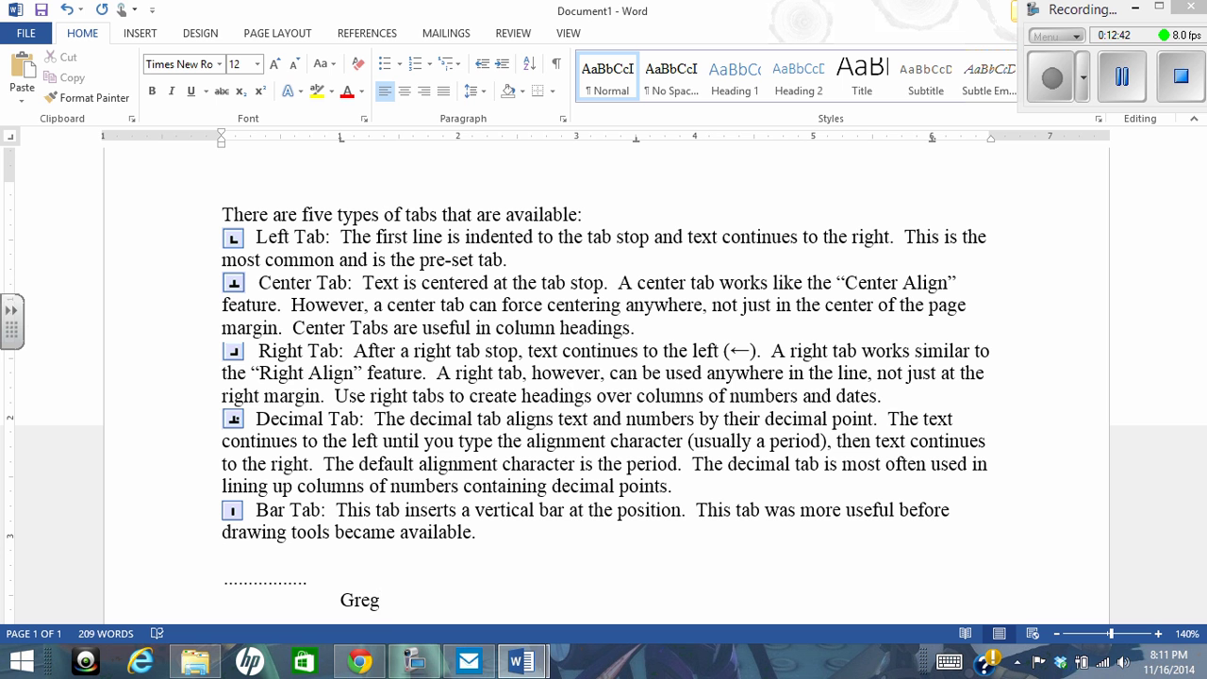
key(Tab)
scroll(636, 183, down, 2)
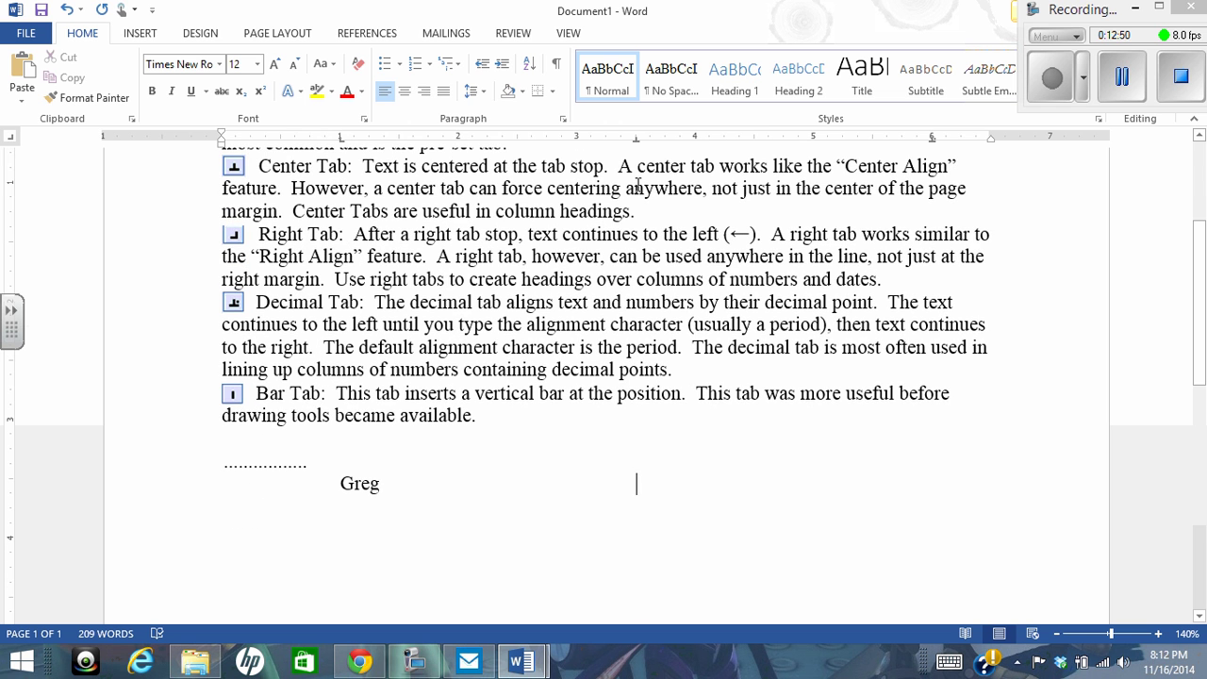
scroll(637, 184, up, 3)
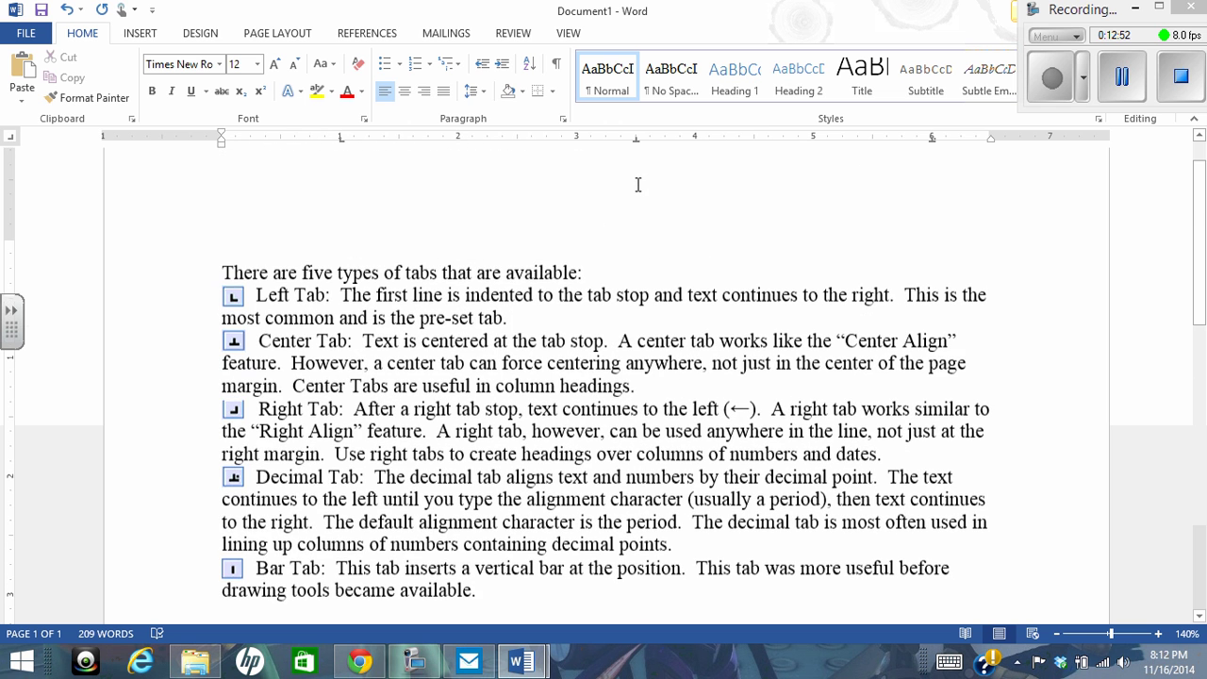
Give the 3.5-inch center tab stop the dotted leader (option 2).
click(565, 121)
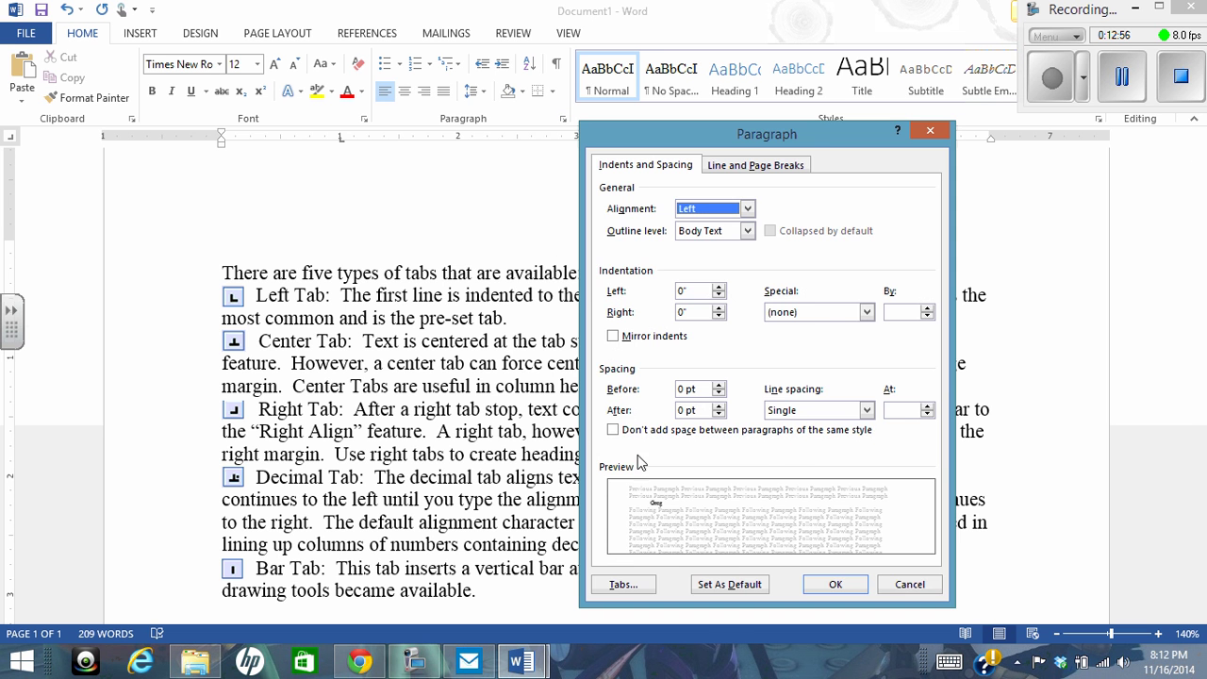
click(622, 585)
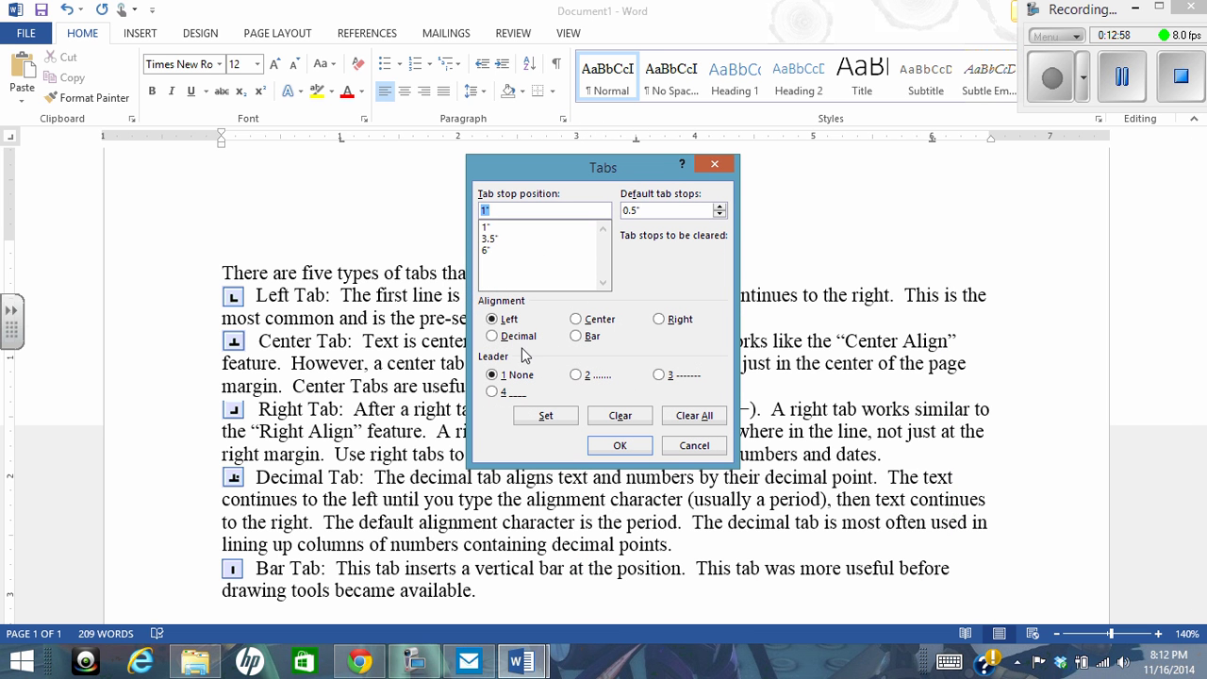
click(491, 240)
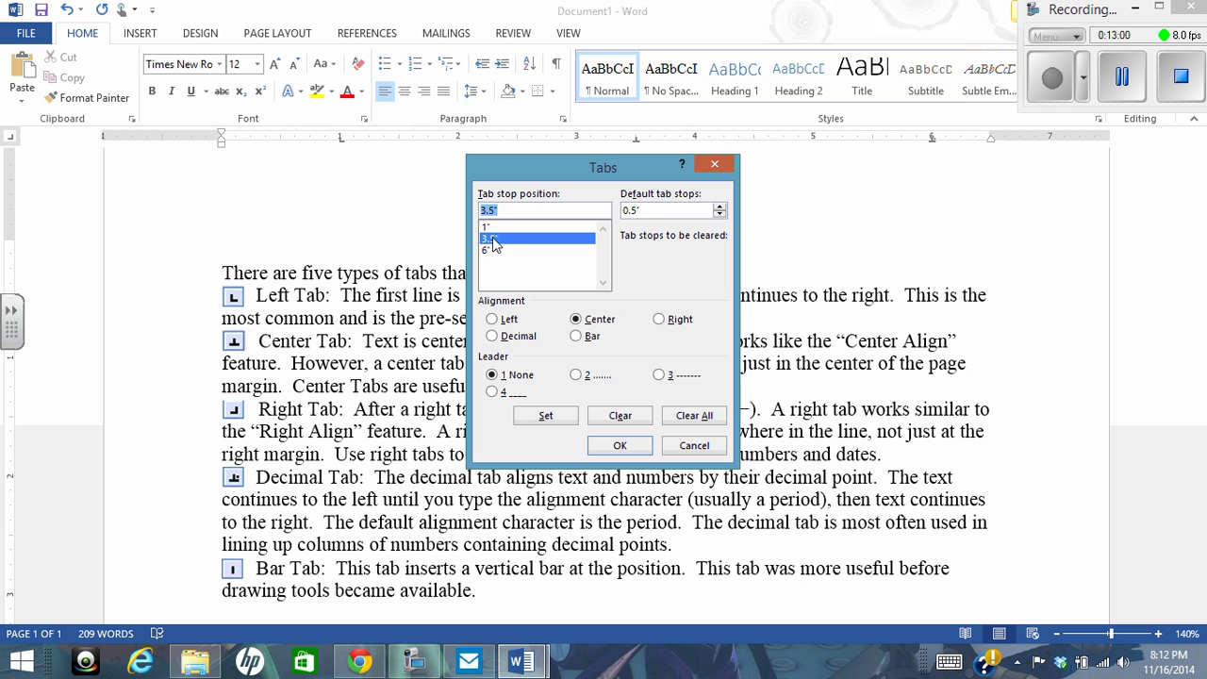
click(578, 378)
click(547, 421)
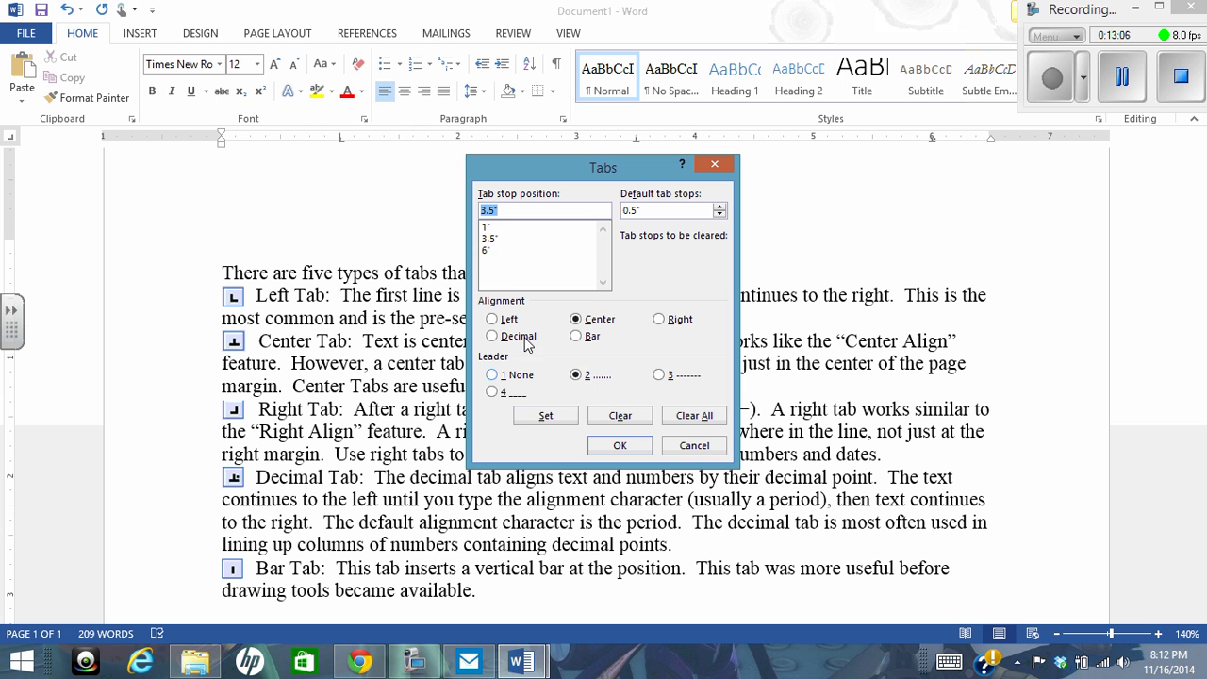
Give the 6-inch decimal tab stop the underline leader (option 4) and apply the tab changes.
click(490, 252)
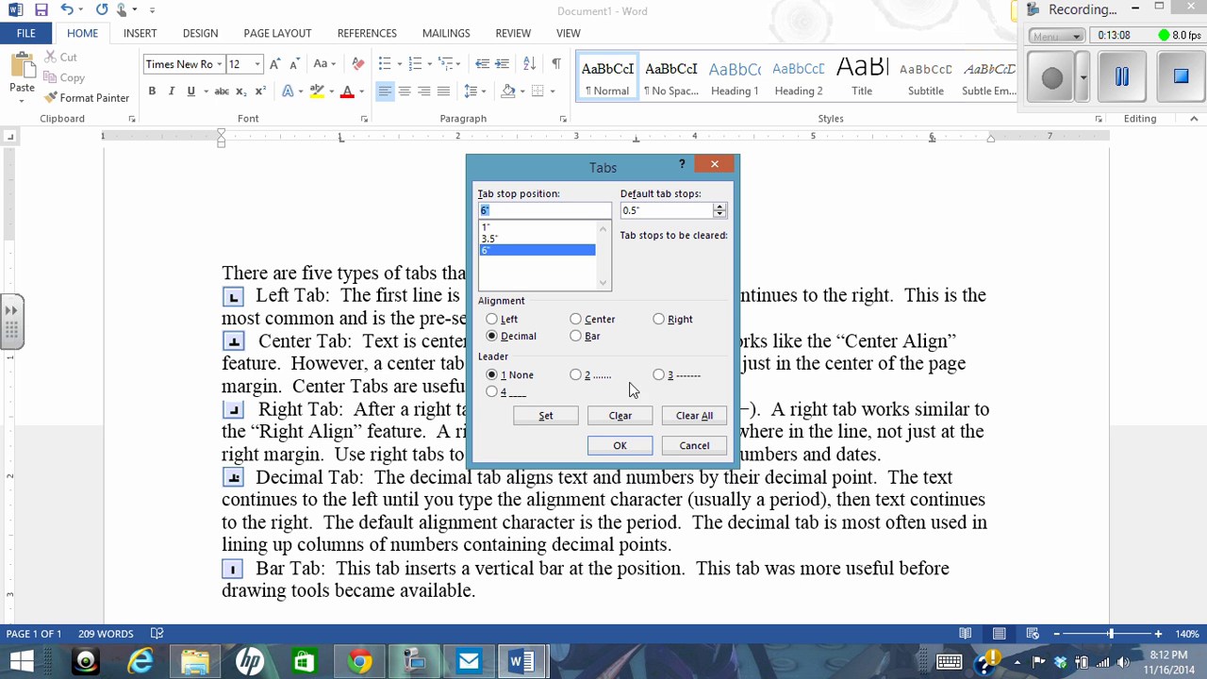
click(491, 392)
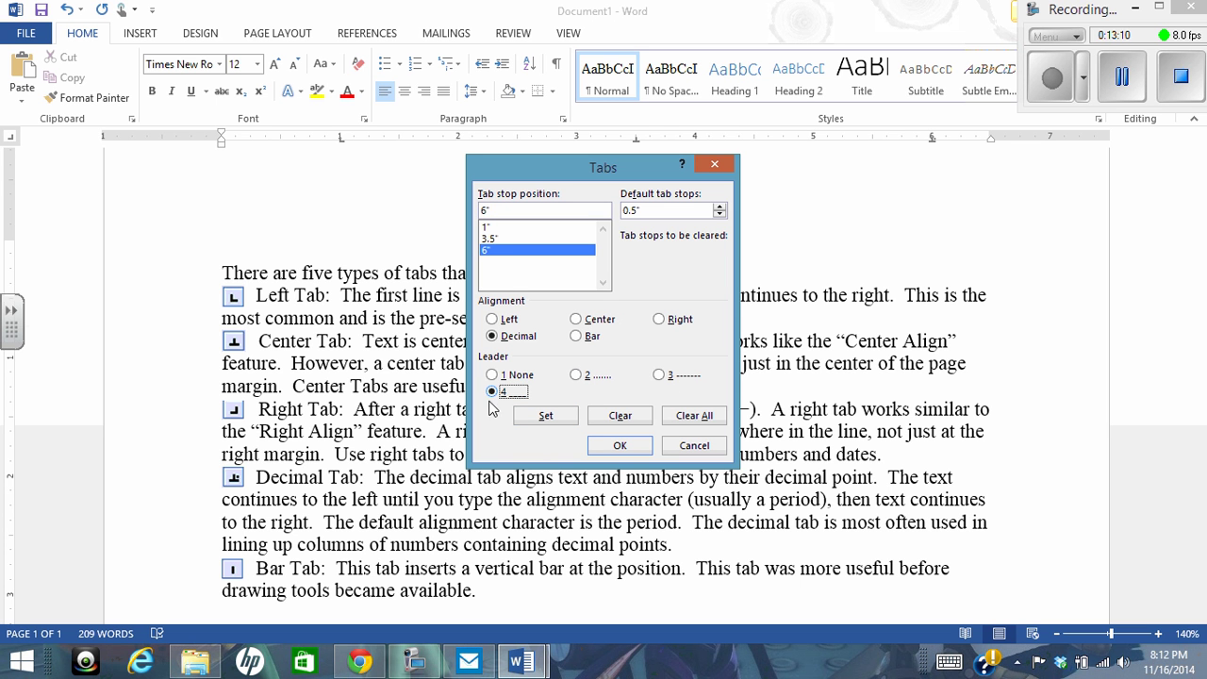
click(549, 416)
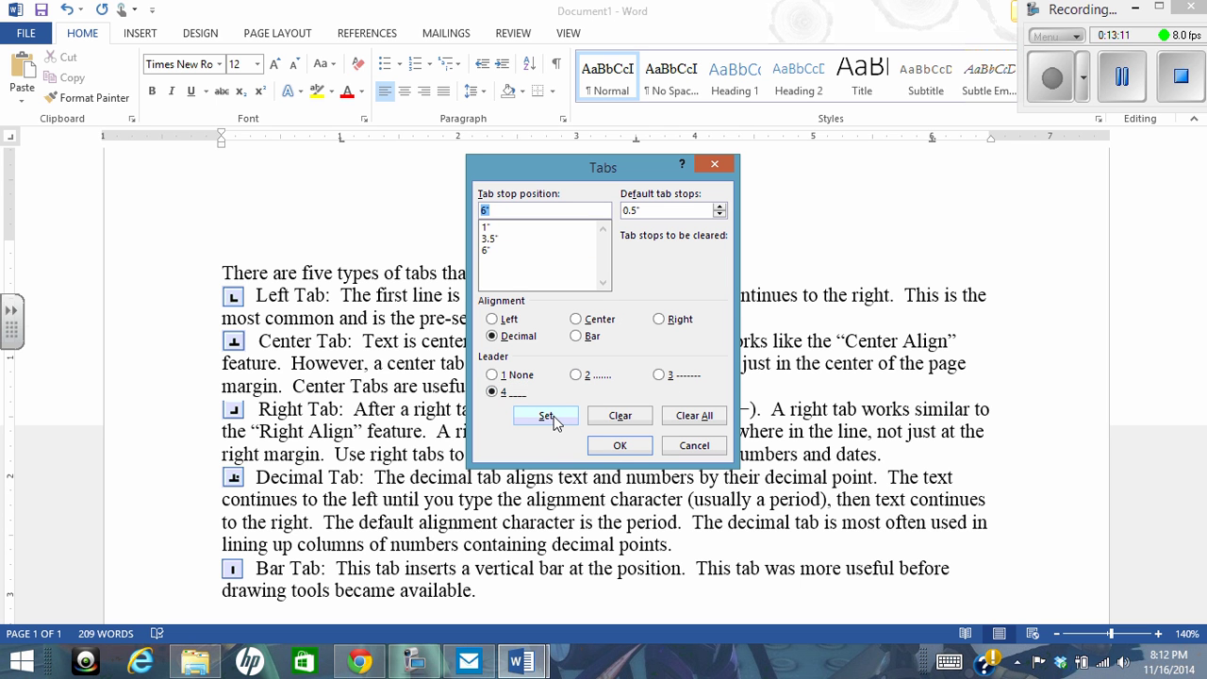
click(621, 446)
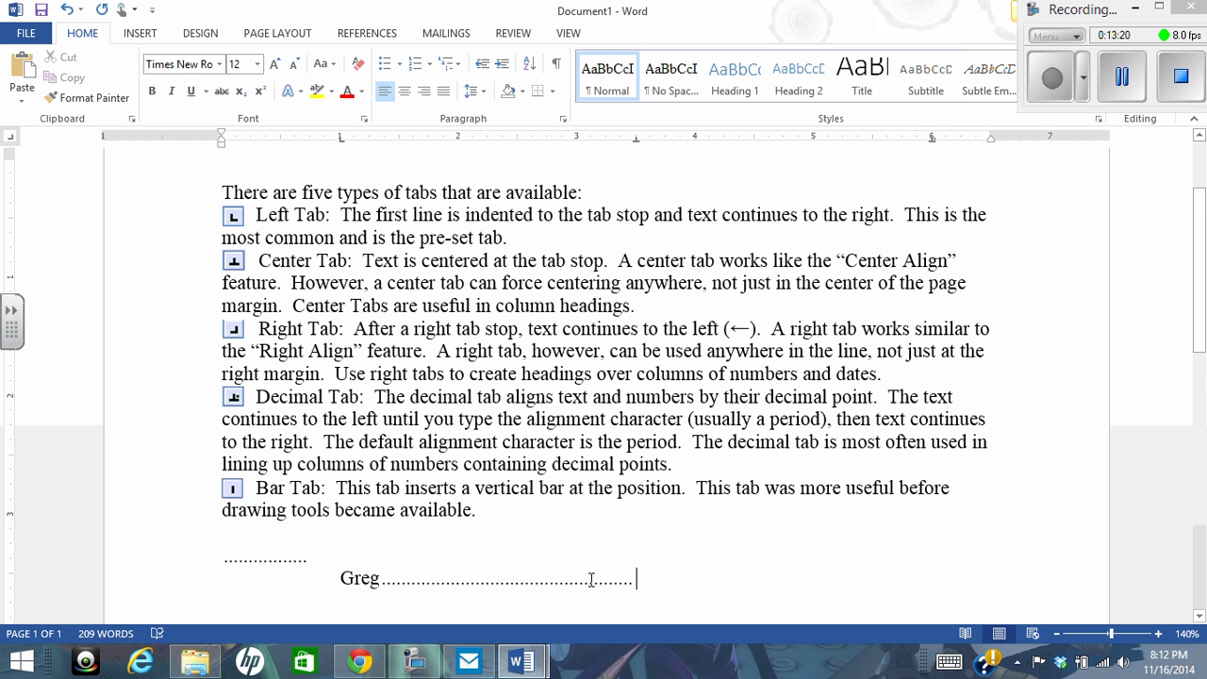
Enter a phone number at the center tab stop and "$4.50" at the decimal tab stop.
text(555)
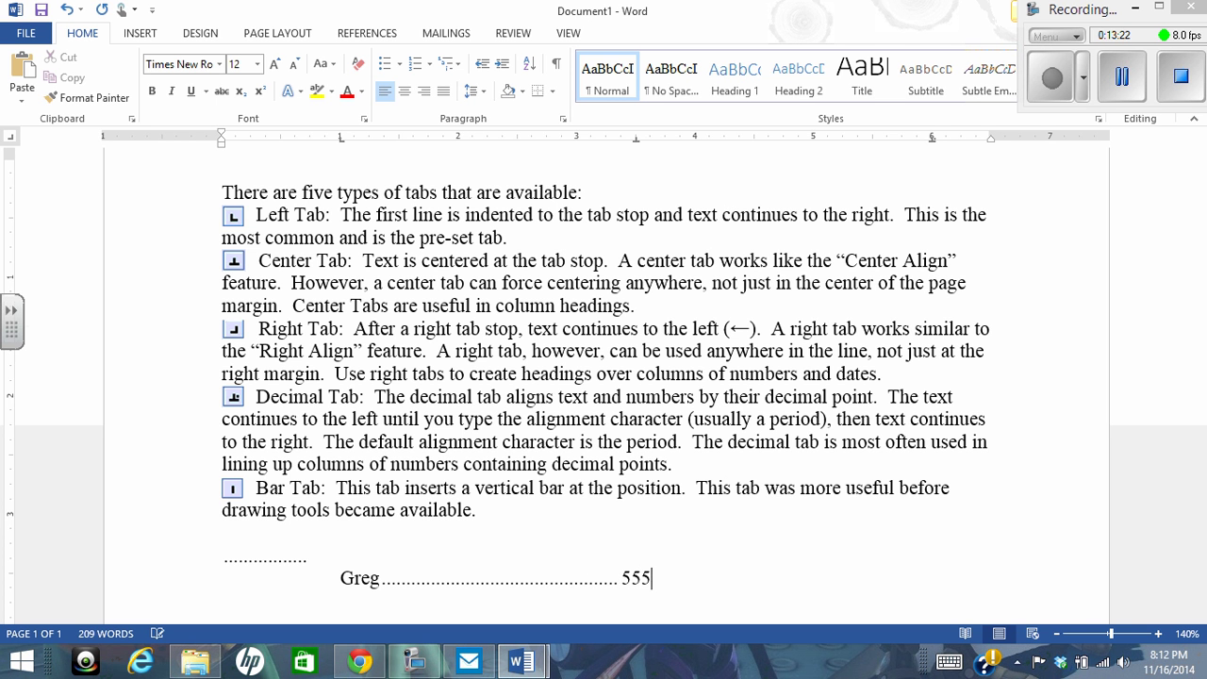
text(-234-5678)
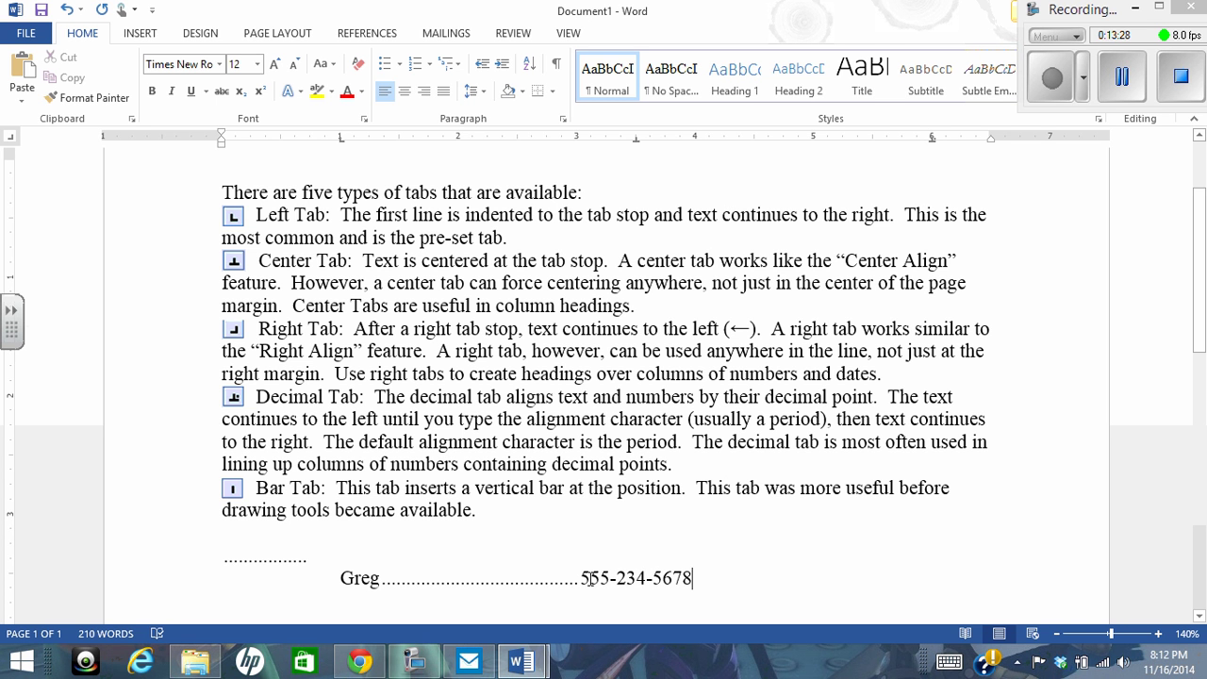
key(Tab)
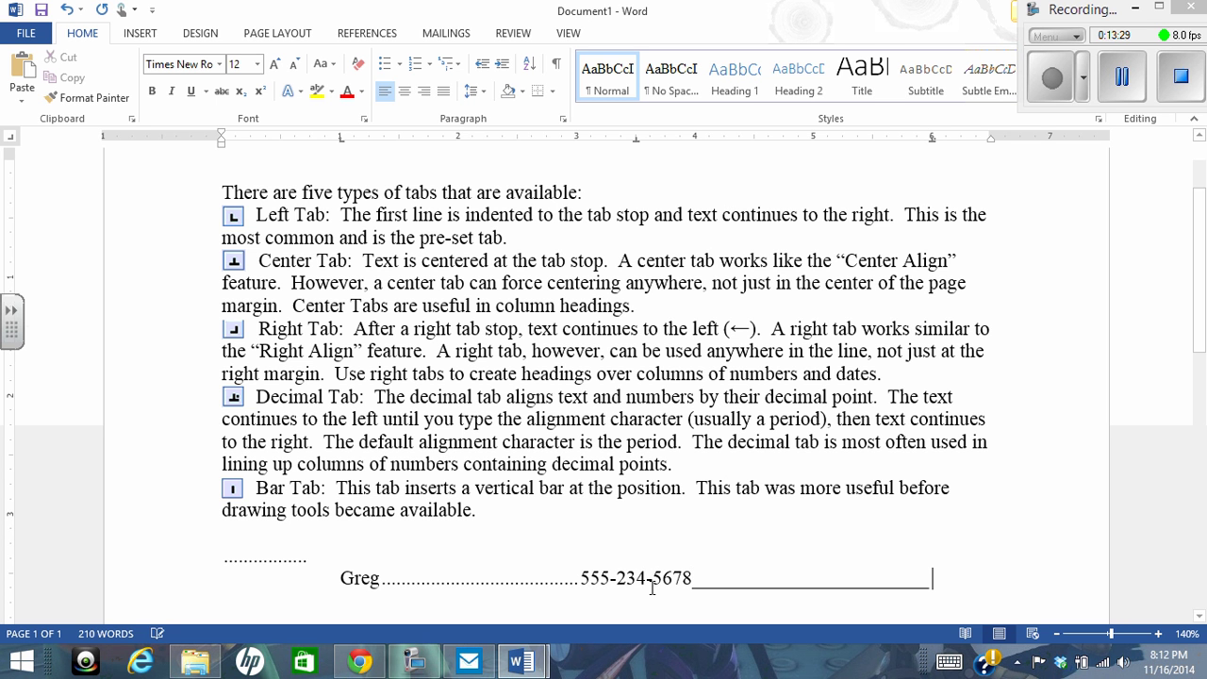
click(956, 569)
text($)
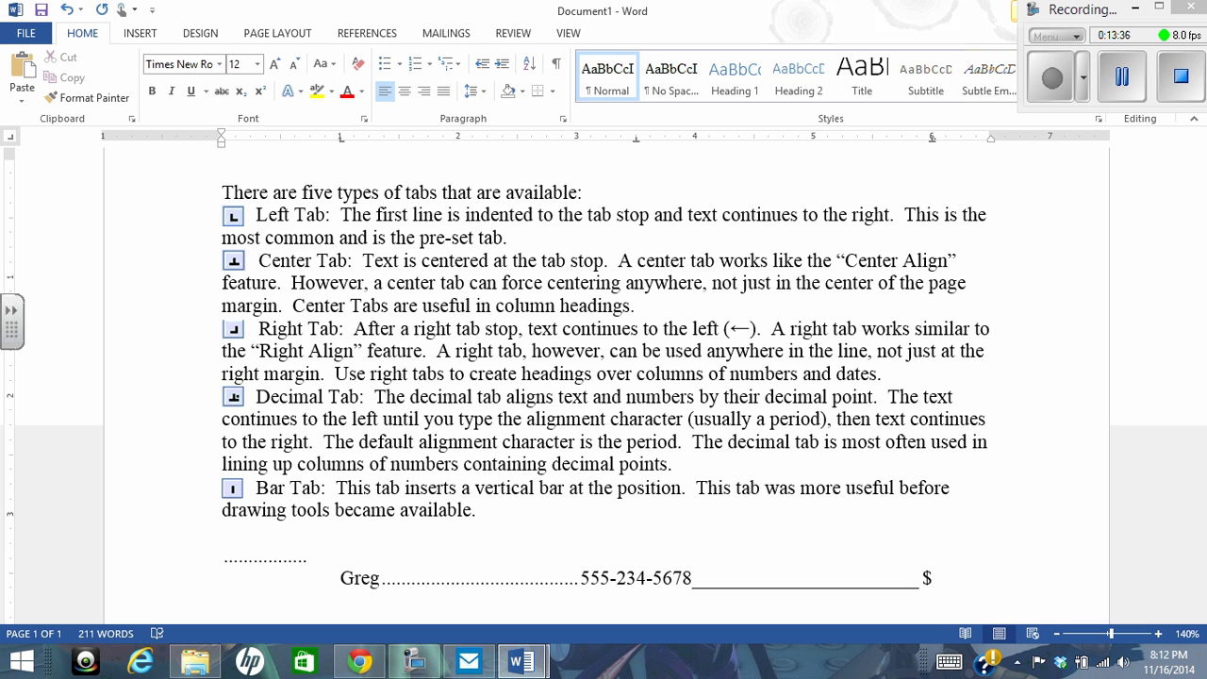
text(4.50)
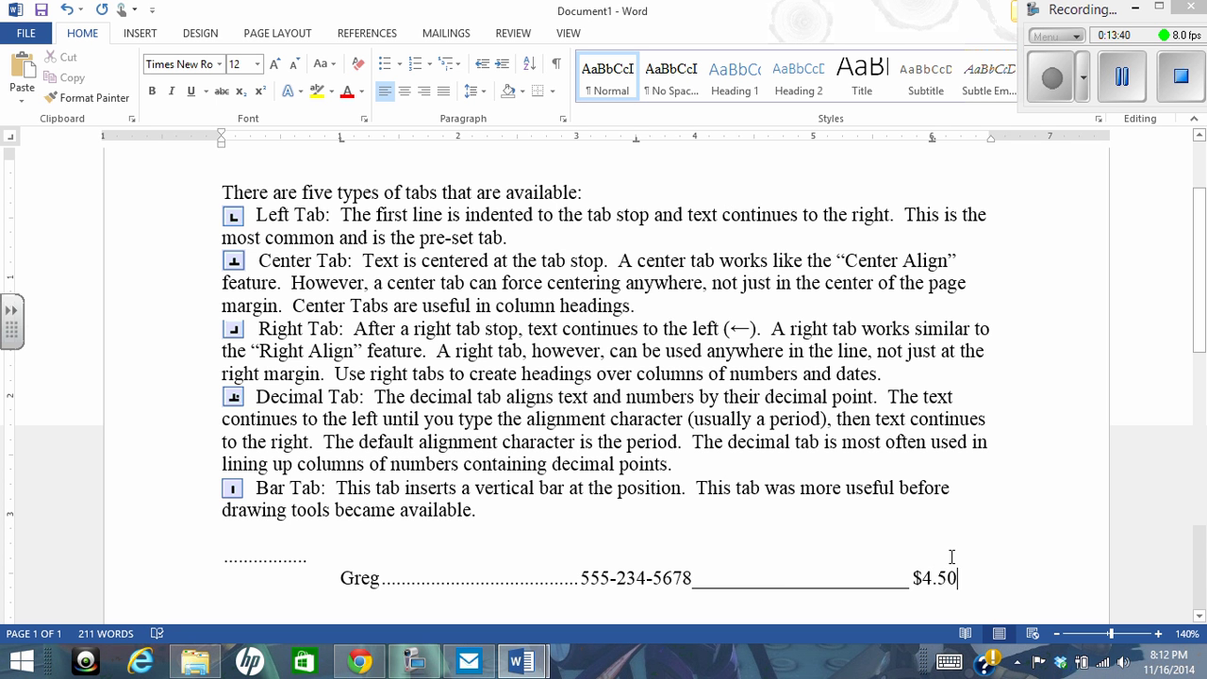
Add a second row with a person's first name, a phone number at the center tab stop and "$10.25" at the decimal tab stop.
key(Return)
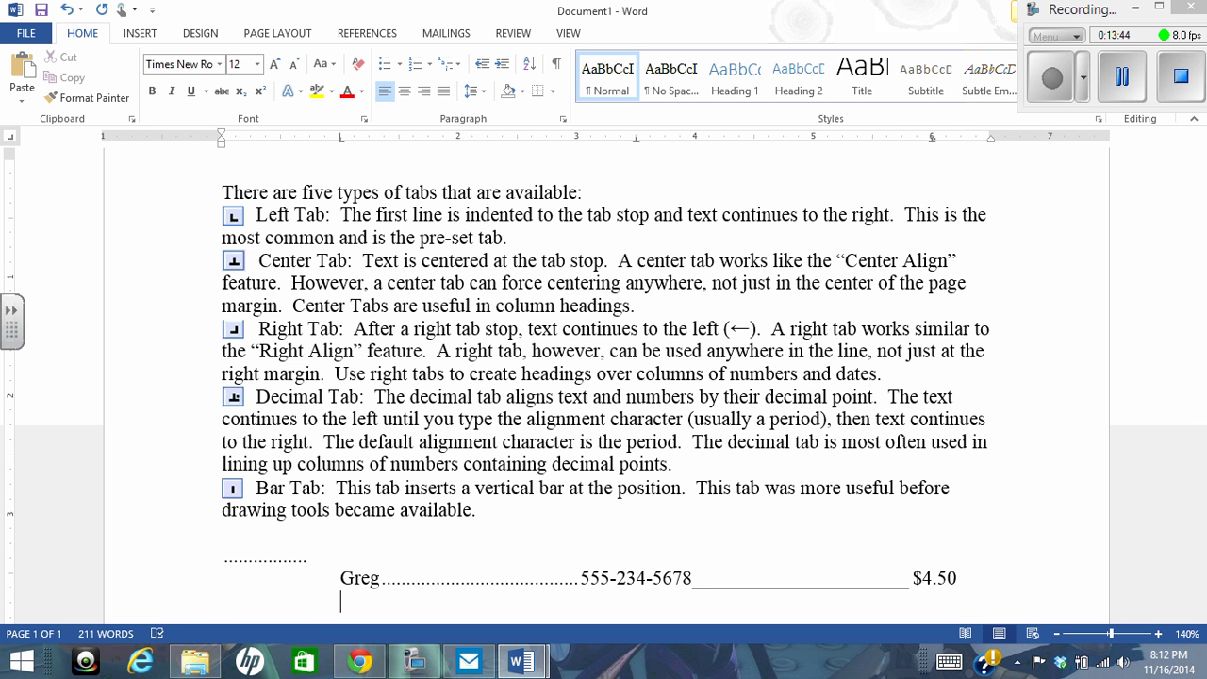
text(Lionel ................................................)
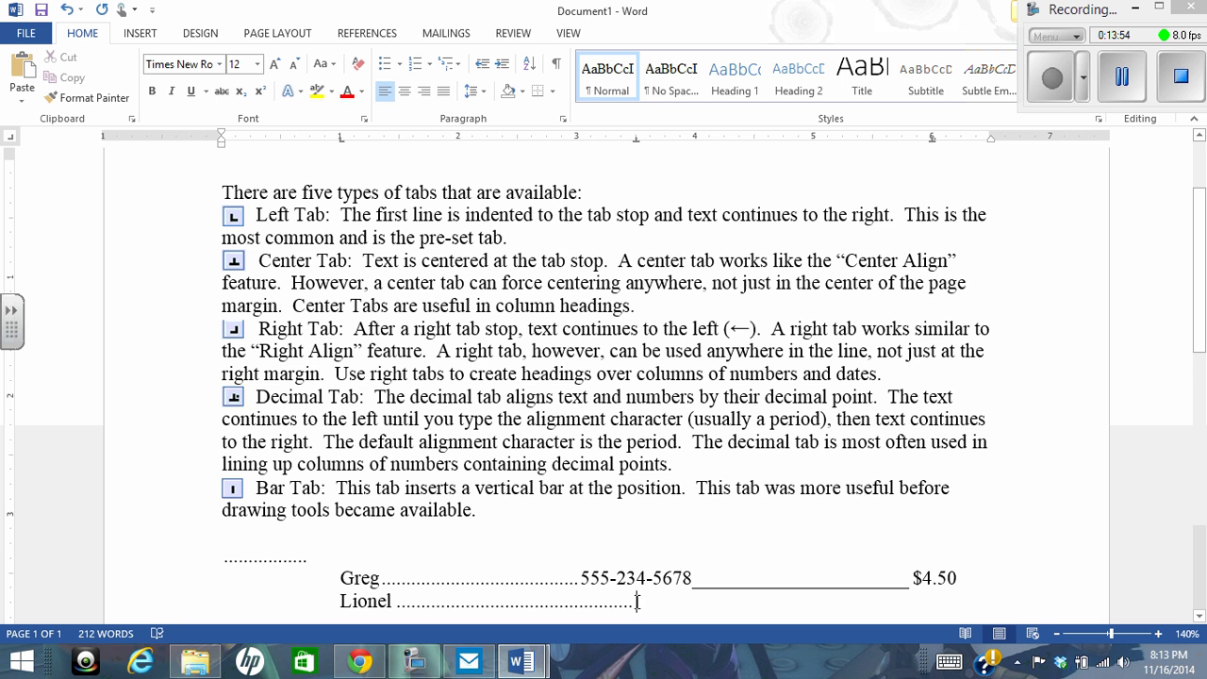
text(555-)
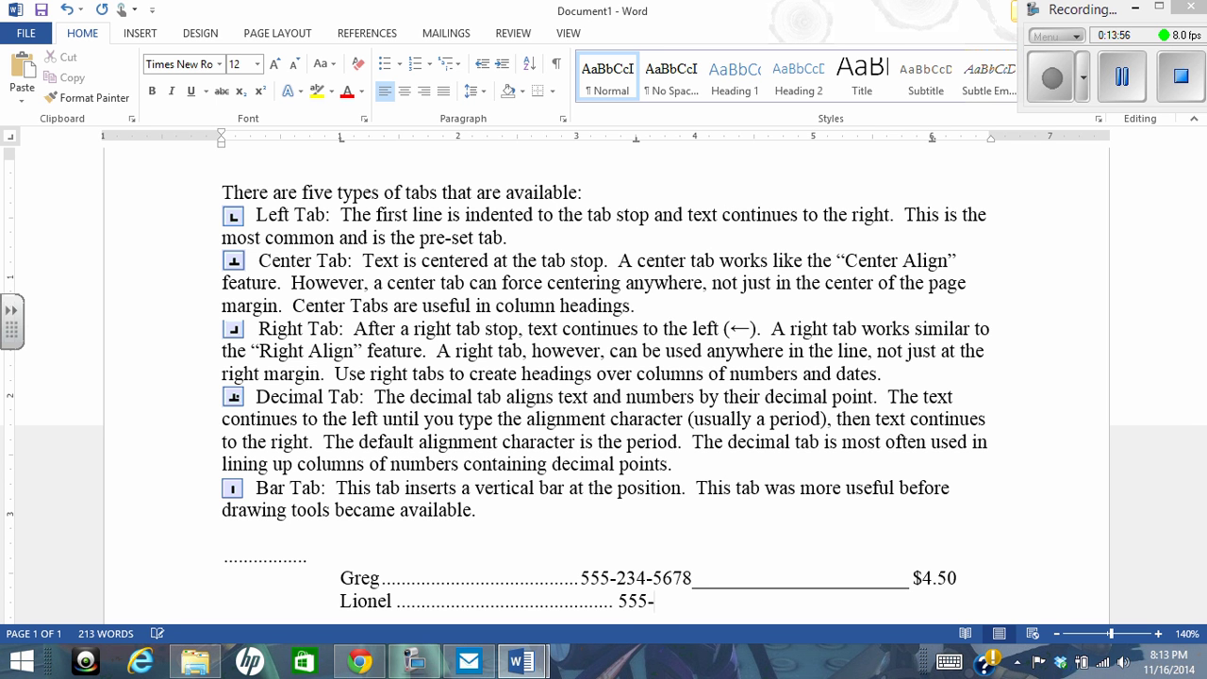
text(234-7890)
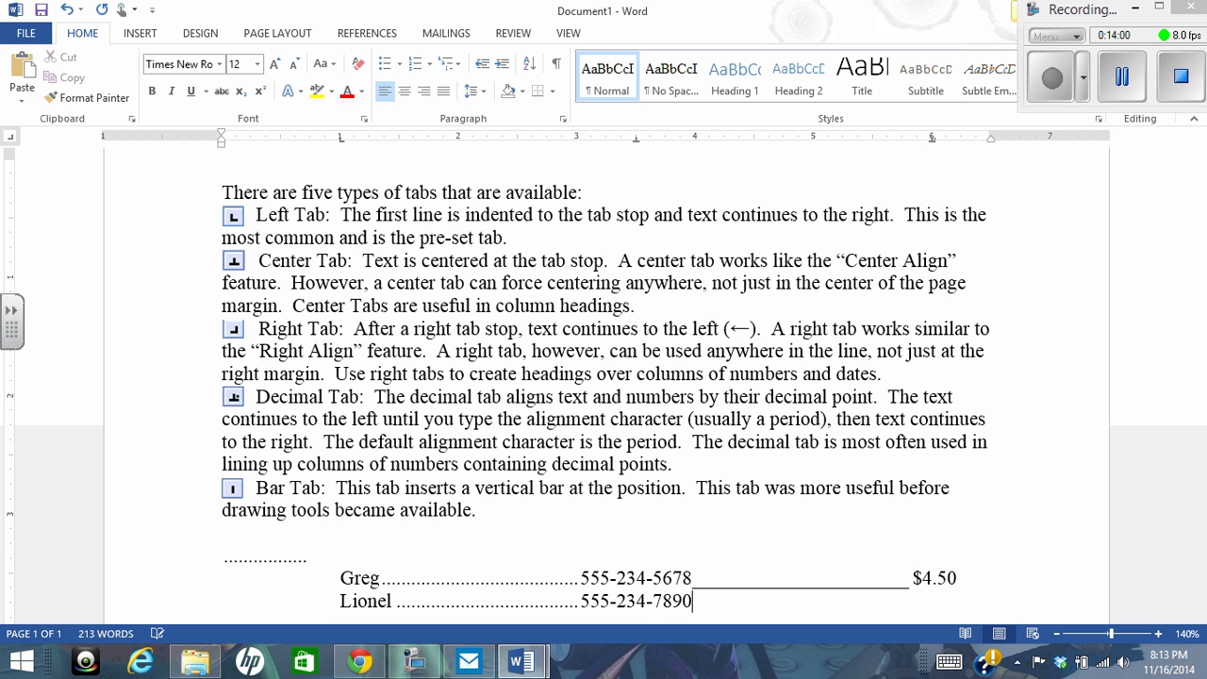
key(Tab)
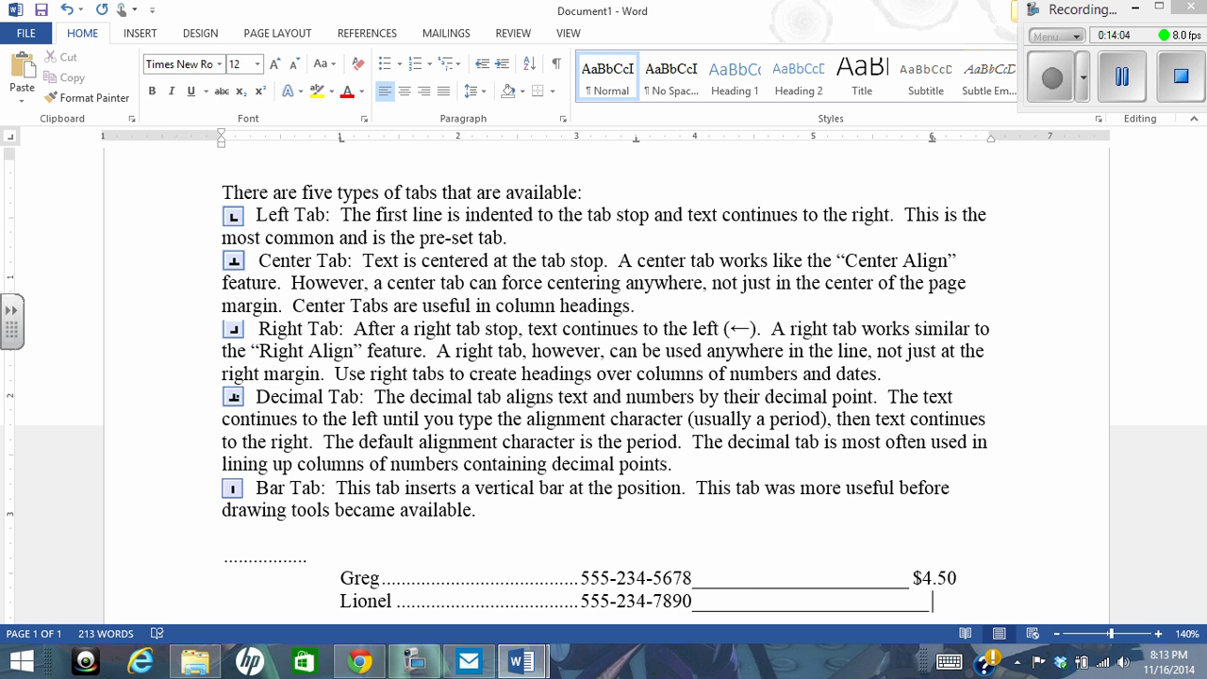
text($10.25)
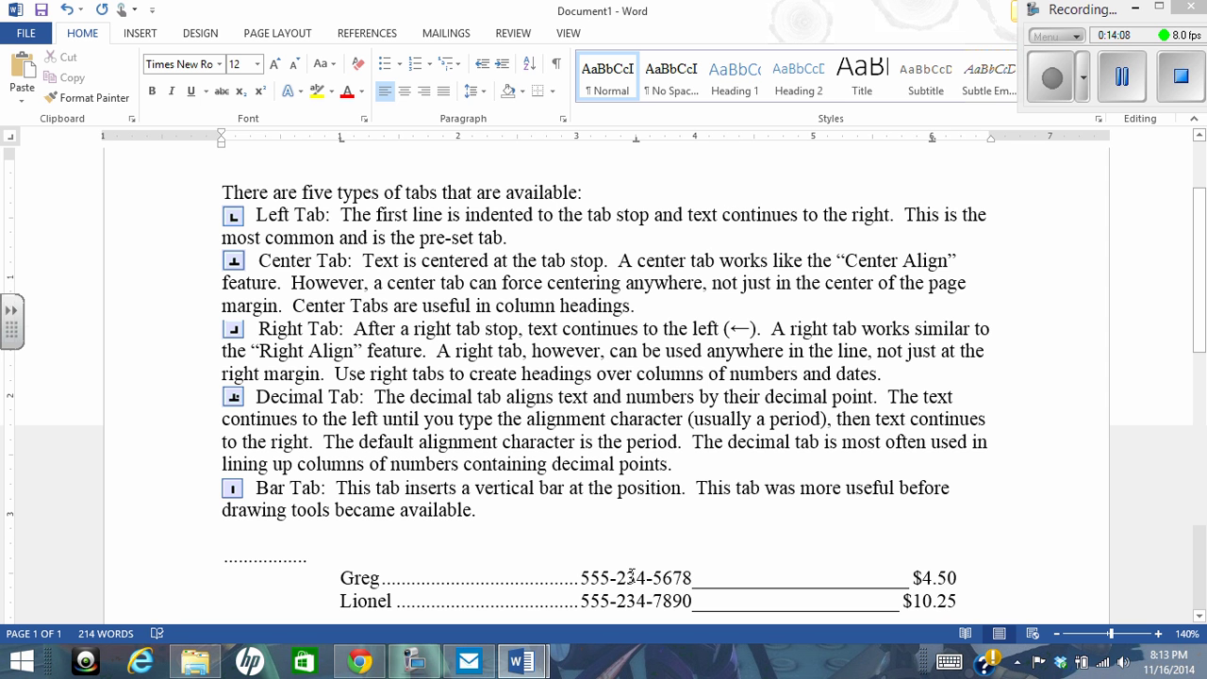
scroll(601, 578, down, 1)
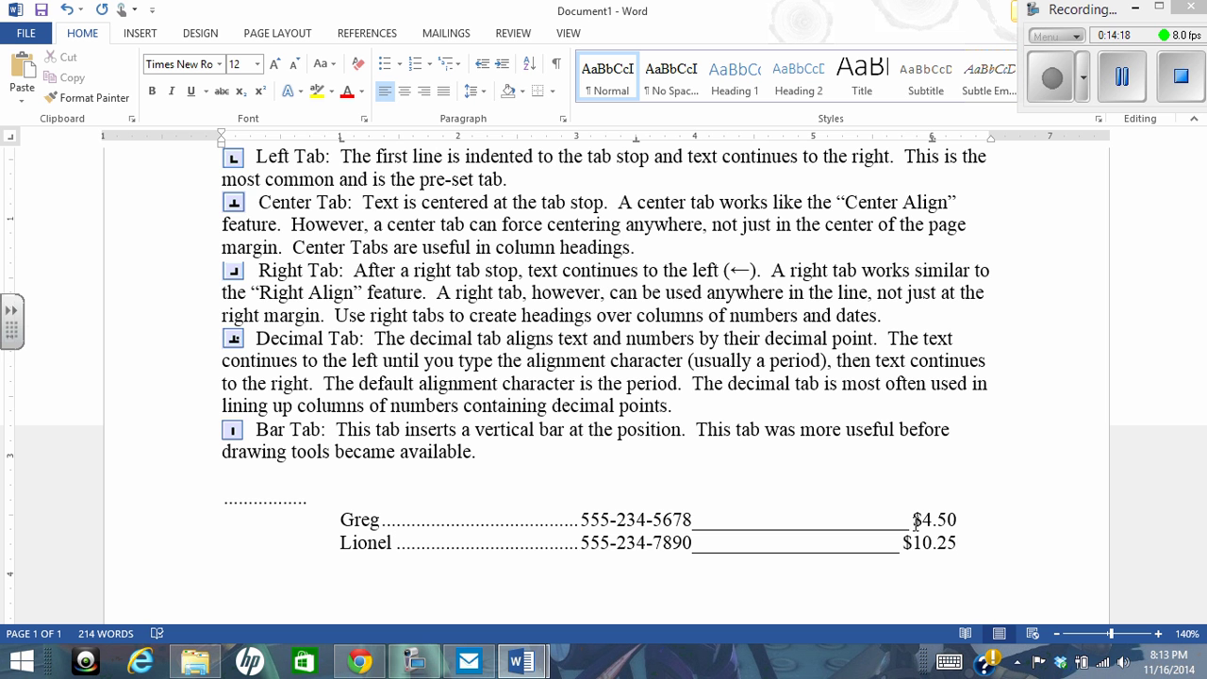
scroll(854, 518, up, 1)
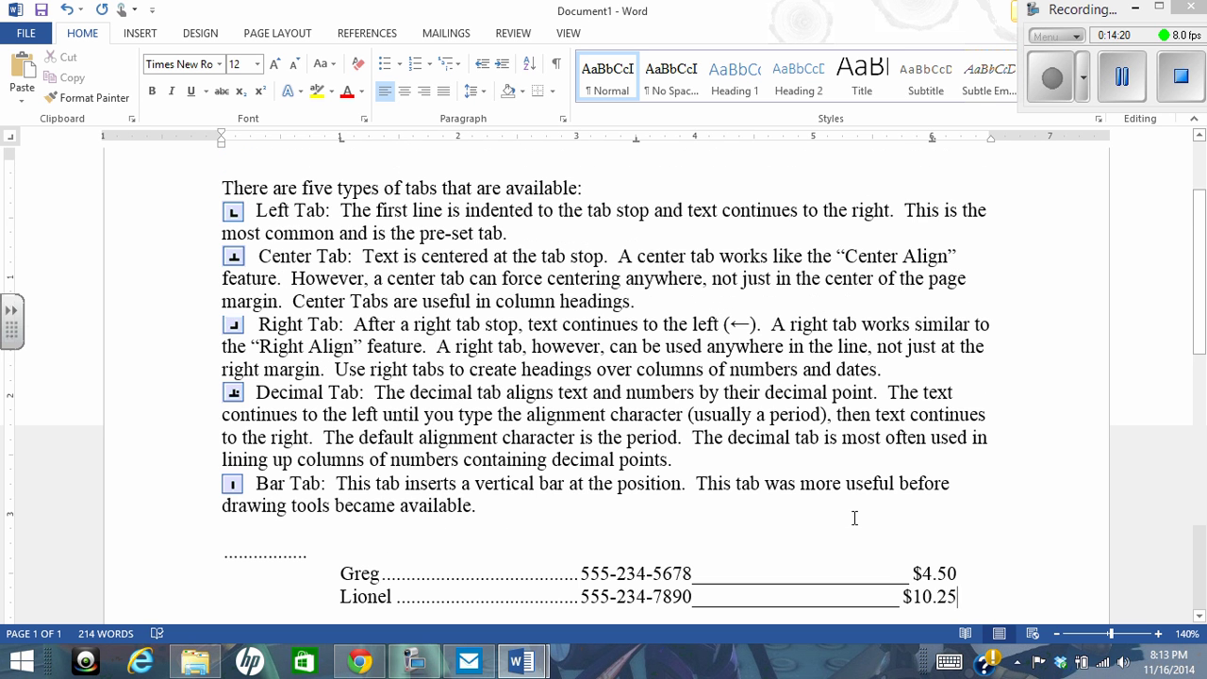
scroll(854, 517, down, 1)
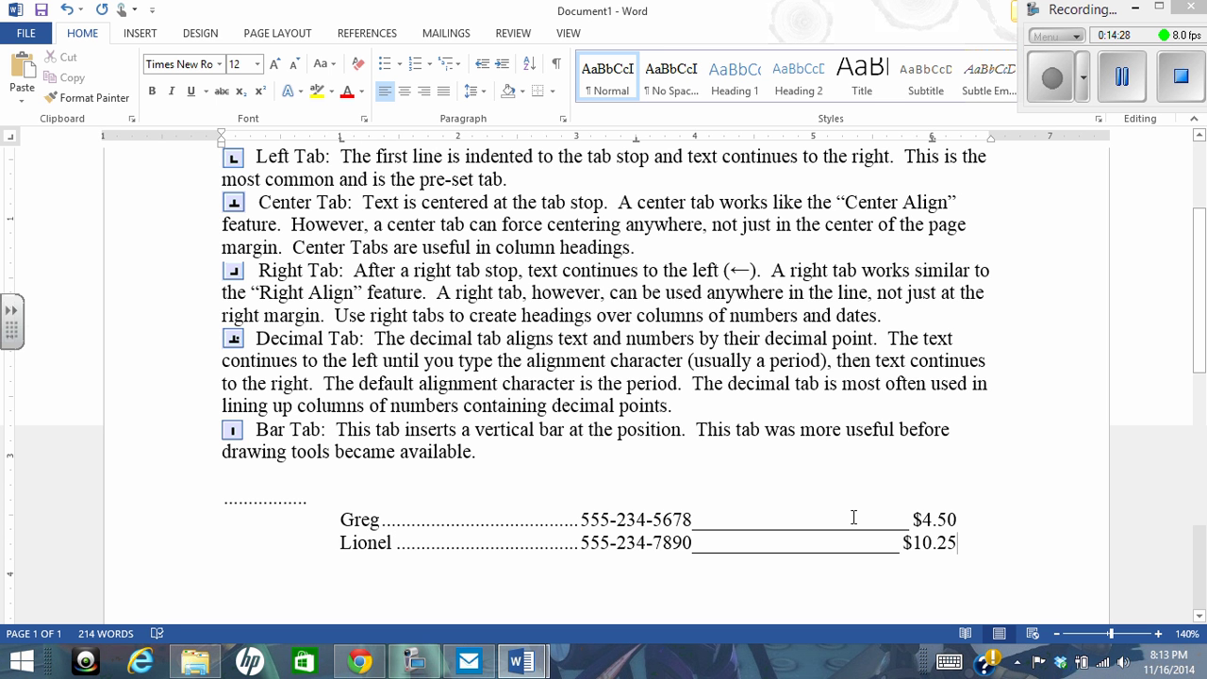
scroll(811, 505, up, 2)
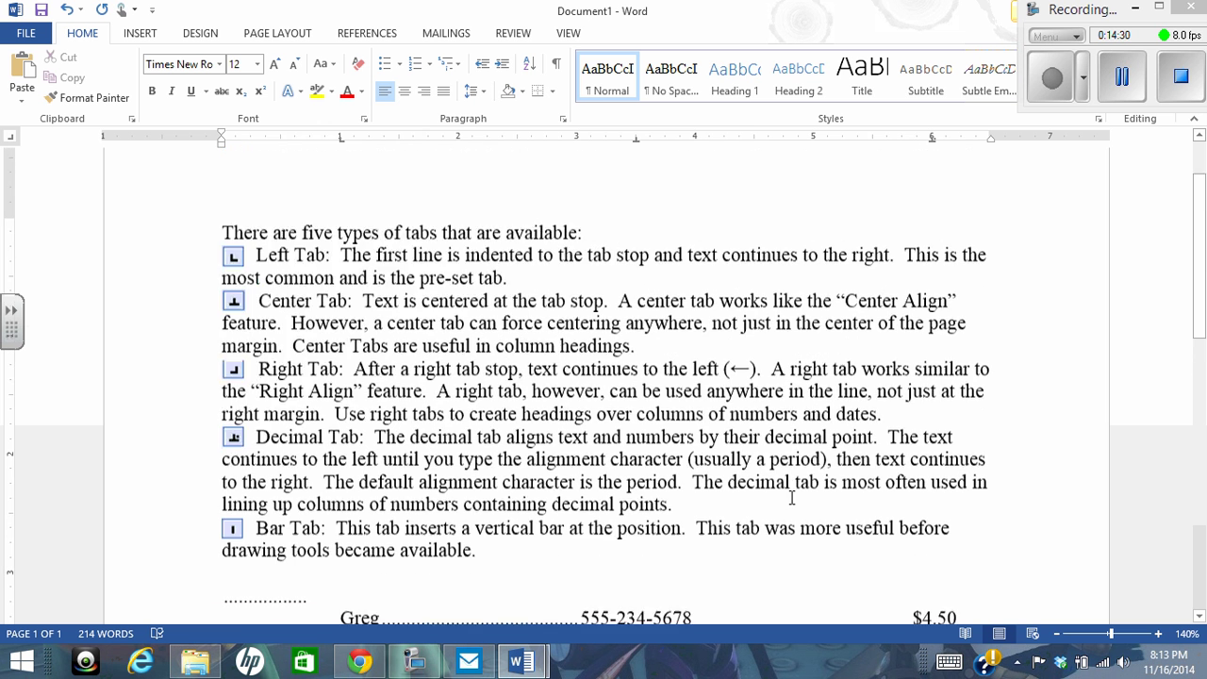
scroll(693, 454, down, 2)
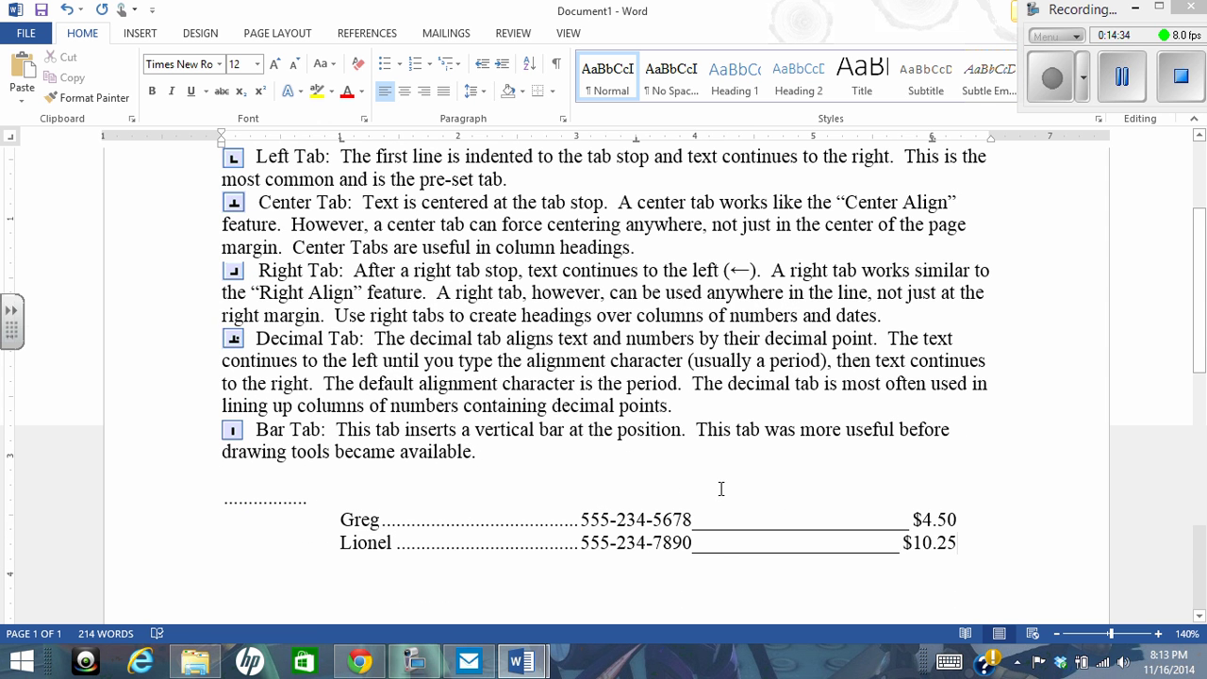
Switch to the Word 9 document and read through its instructions on setting tabs with the Tabs dialog and the ruler.
mouse_move(521, 662)
click(445, 574)
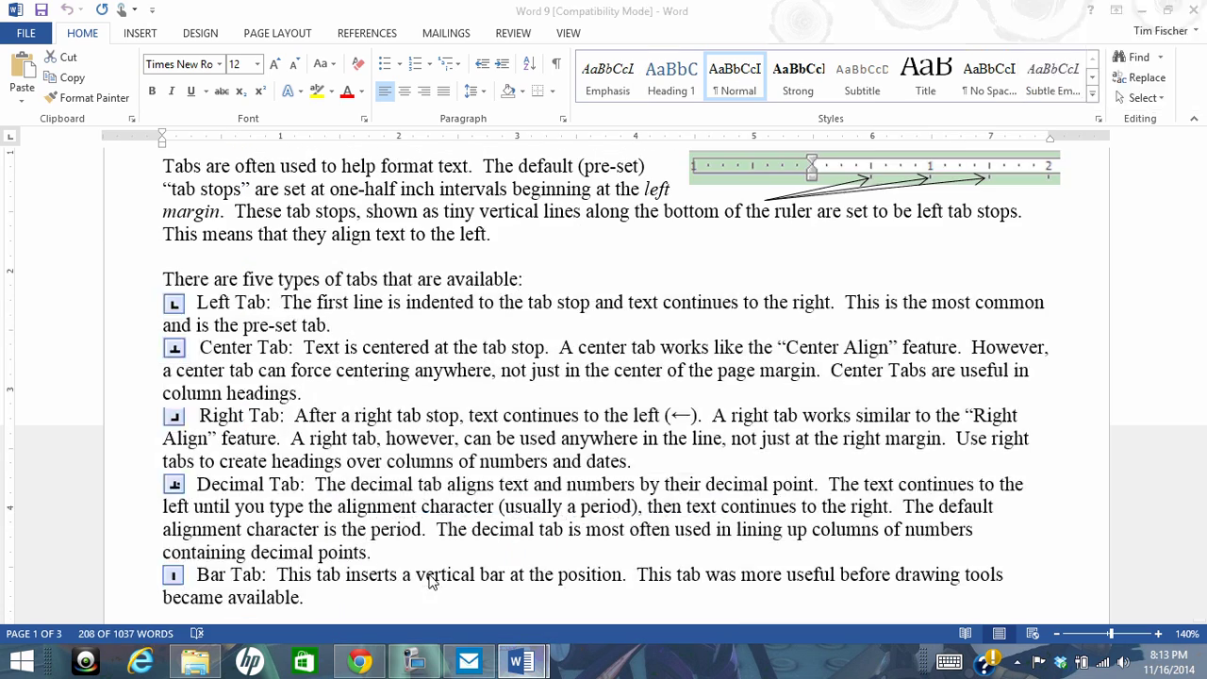
click(582, 258)
scroll(585, 294, down, 7)
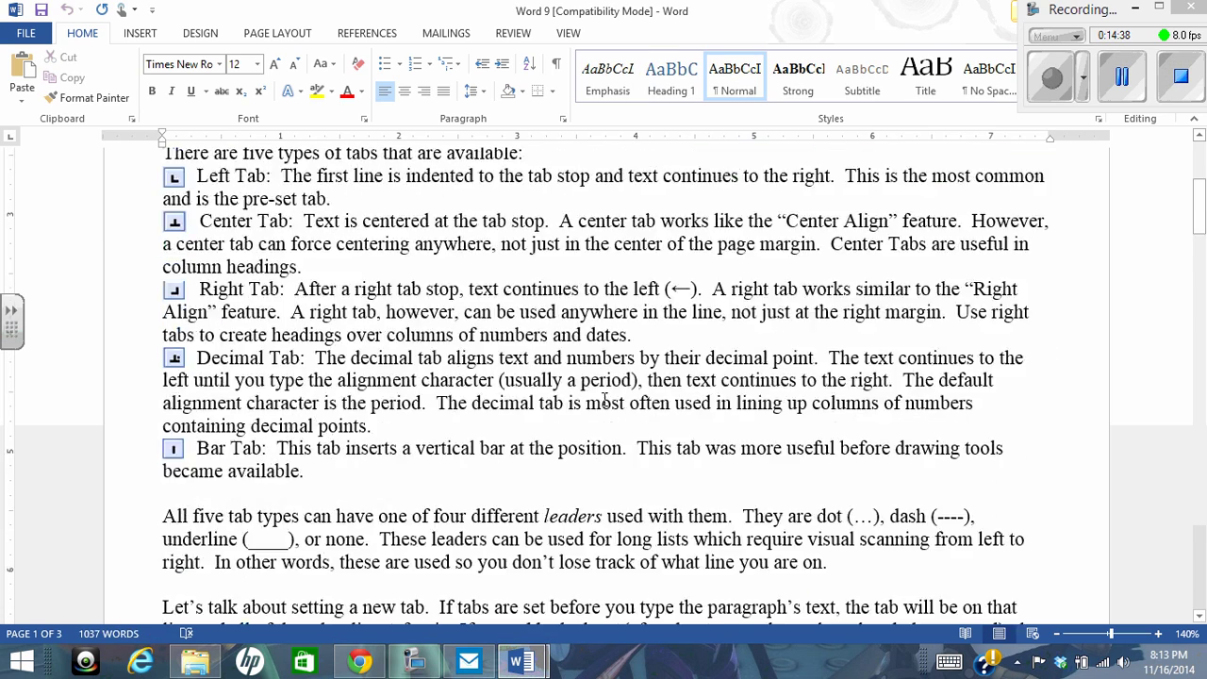
scroll(605, 400, down, 3)
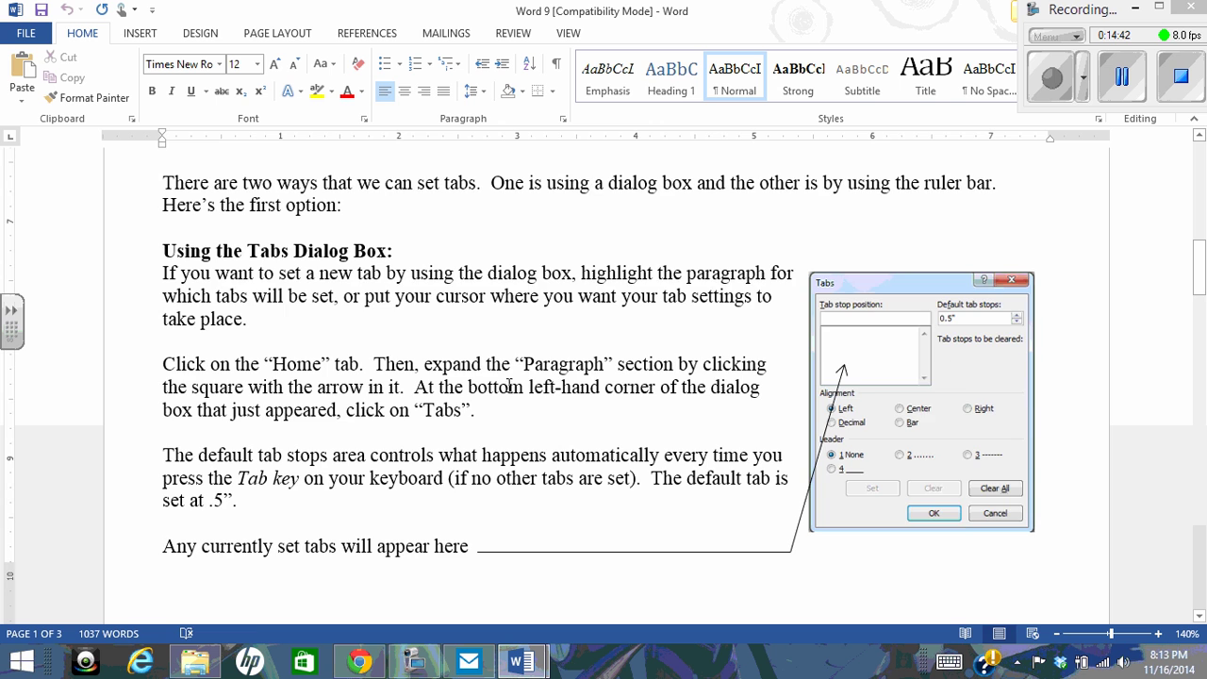
scroll(509, 385, down, 8)
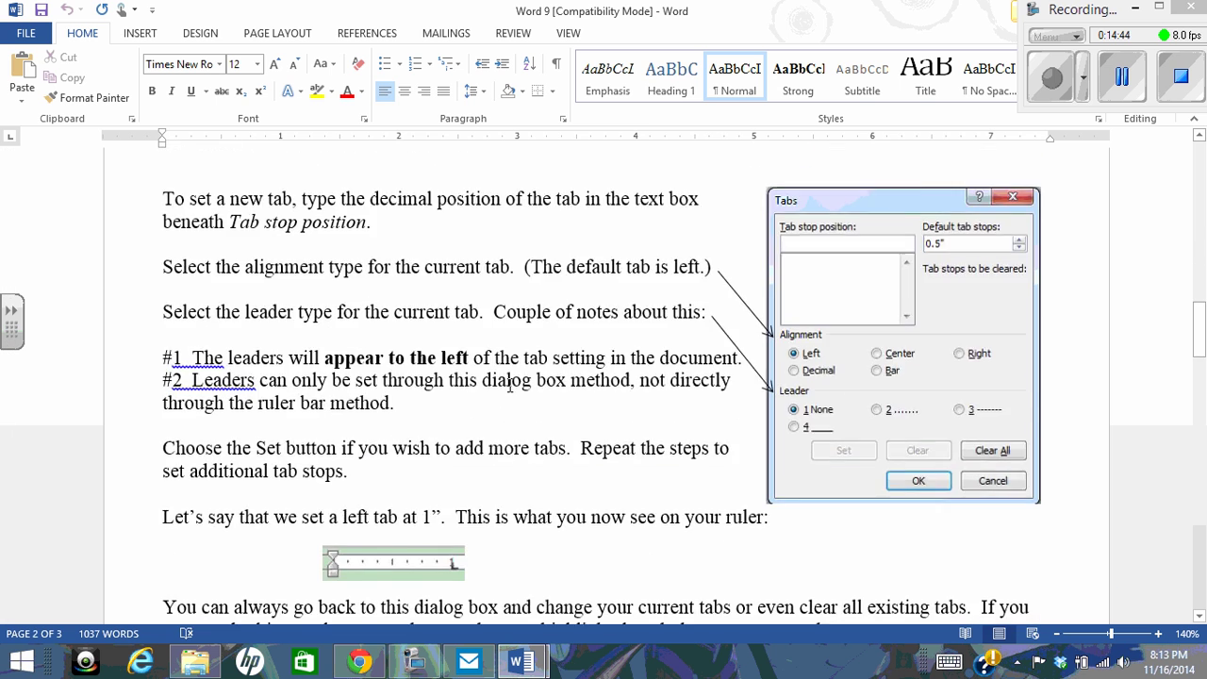
scroll(300, 376, down, 5)
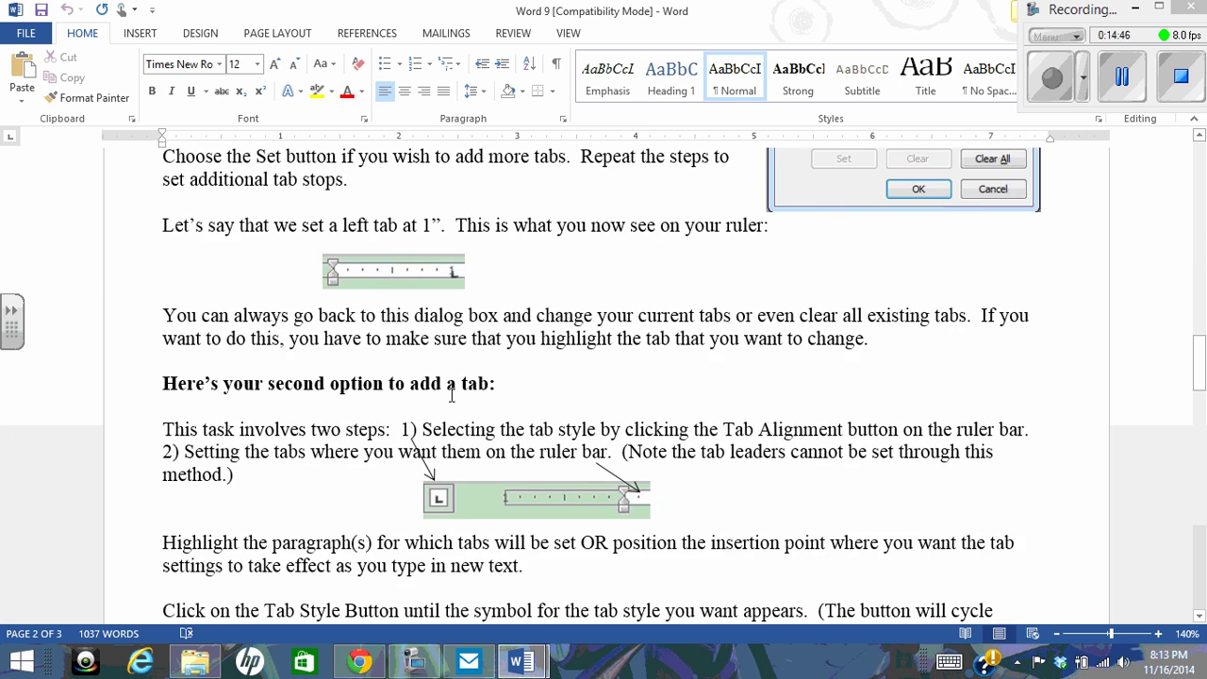
scroll(452, 394, down, 3)
scroll(578, 432, down, 5)
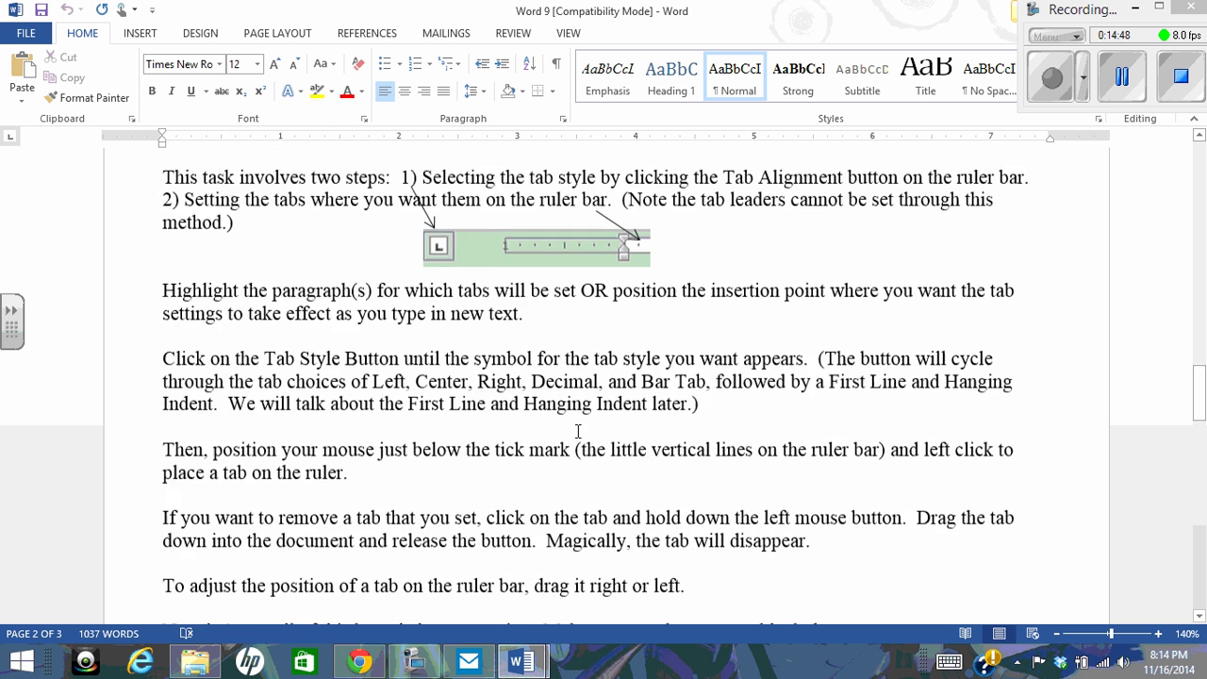
scroll(550, 408, down, 3)
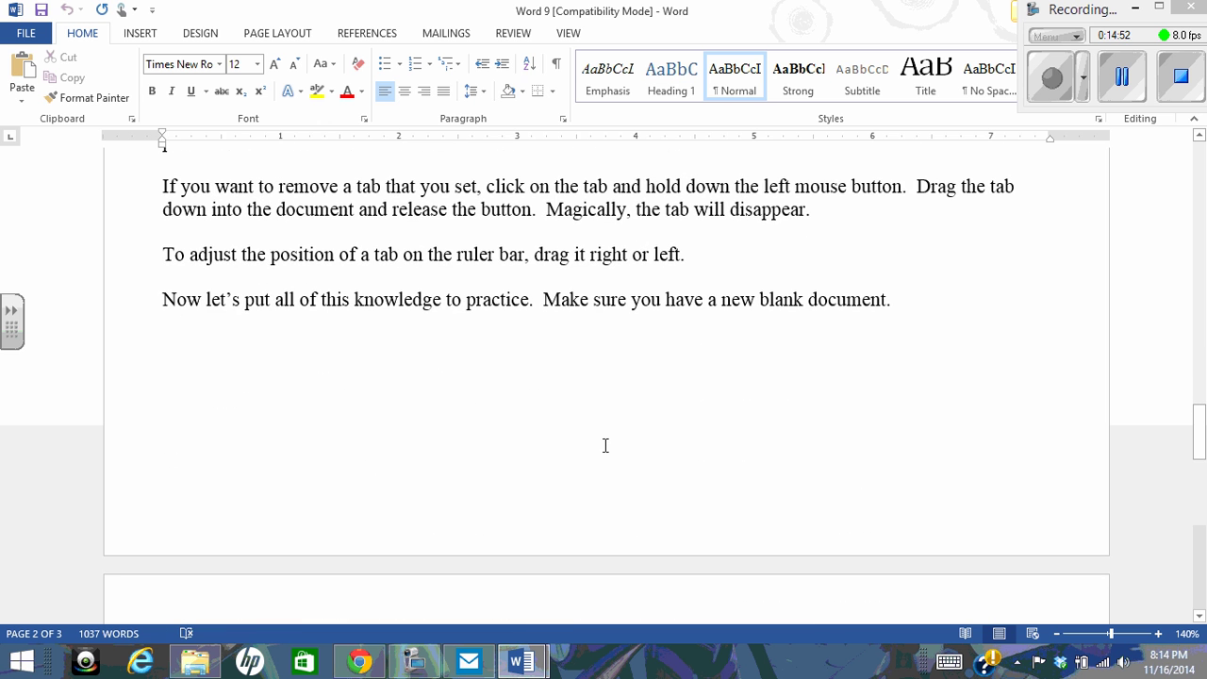
Examine the assignment on page 3, including its ruler, the tabbed table and the comparison of tab leaders with typed periods.
scroll(606, 445, down, 6)
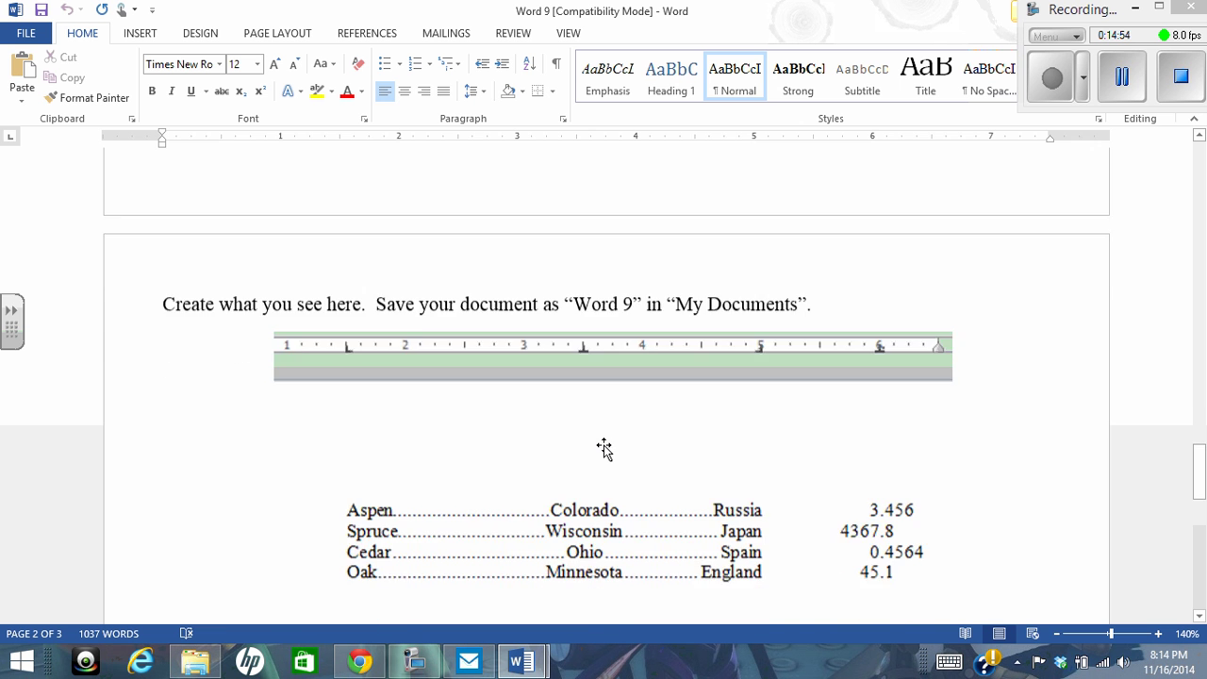
scroll(604, 449, down, 1)
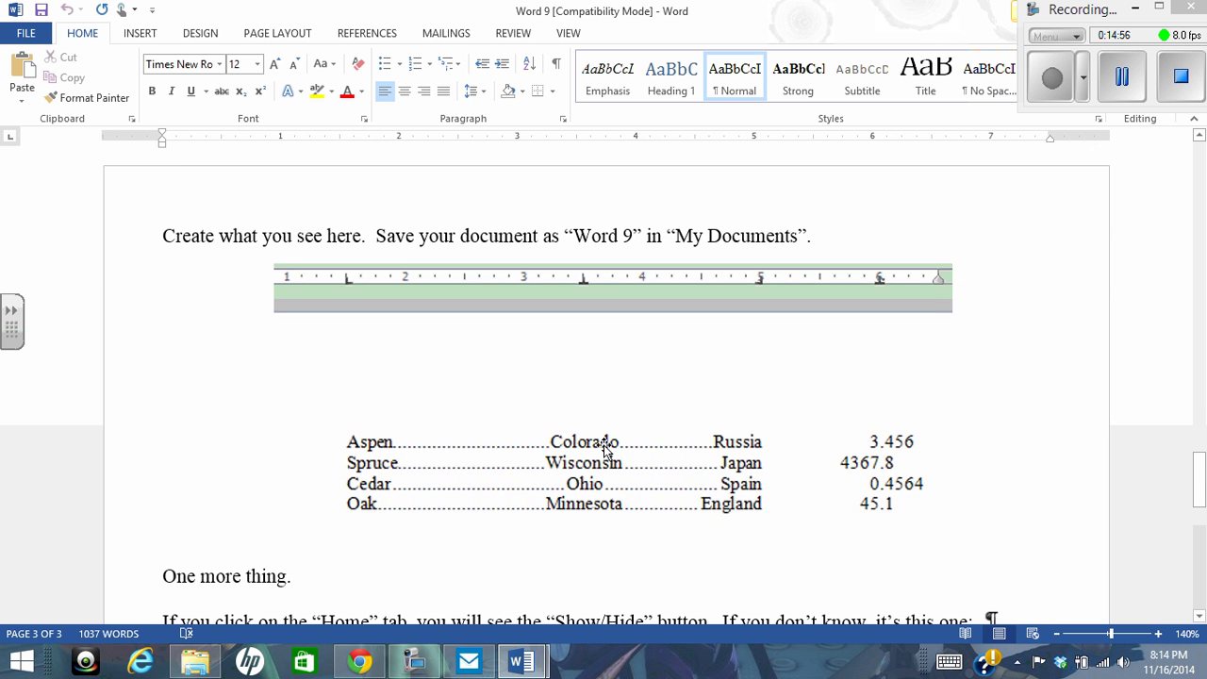
scroll(605, 445, down, 1)
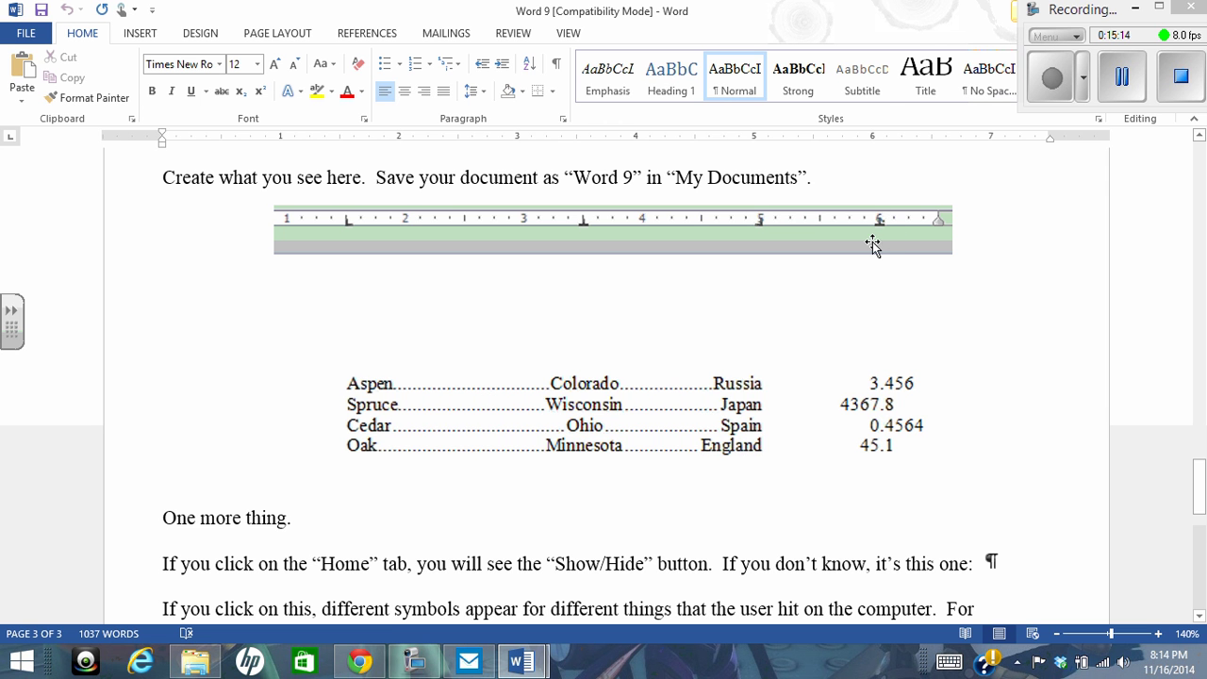
scroll(510, 369, down, 1)
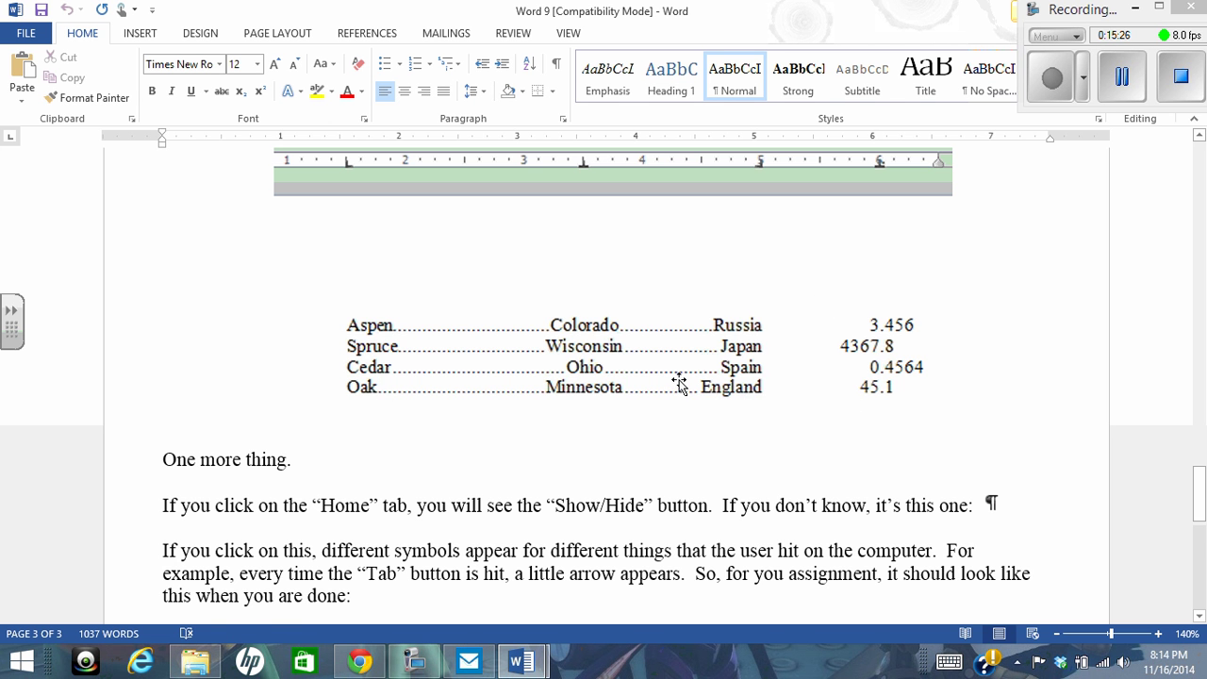
scroll(681, 382, down, 3)
scroll(676, 381, down, 4)
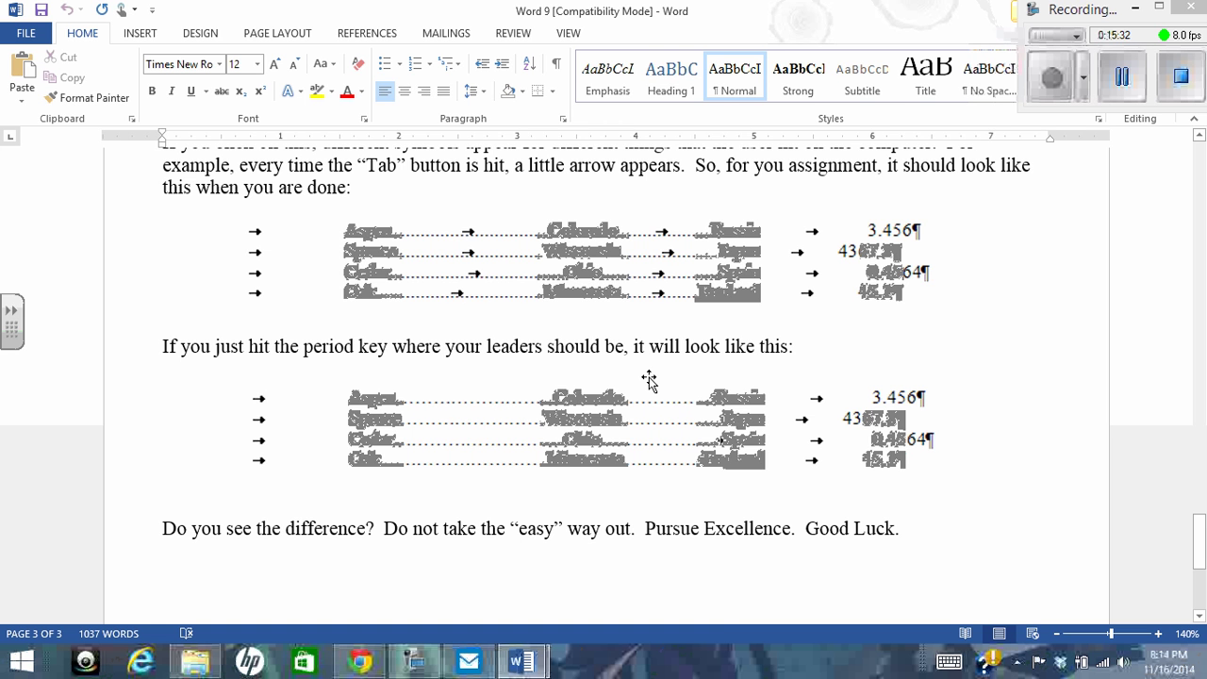
Switch back to Document1 and show the formatting marks to inspect the tab arrows in the two rows before hiding the marks again.
click(522, 660)
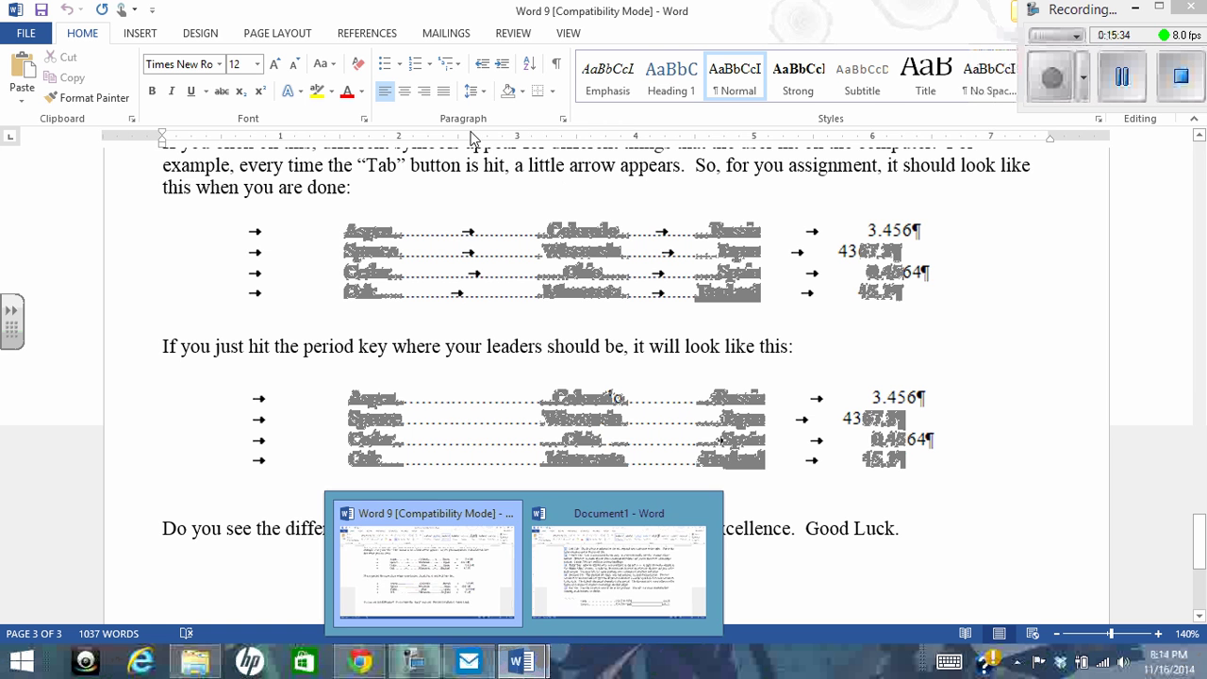
click(529, 664)
mouse_move(572, 604)
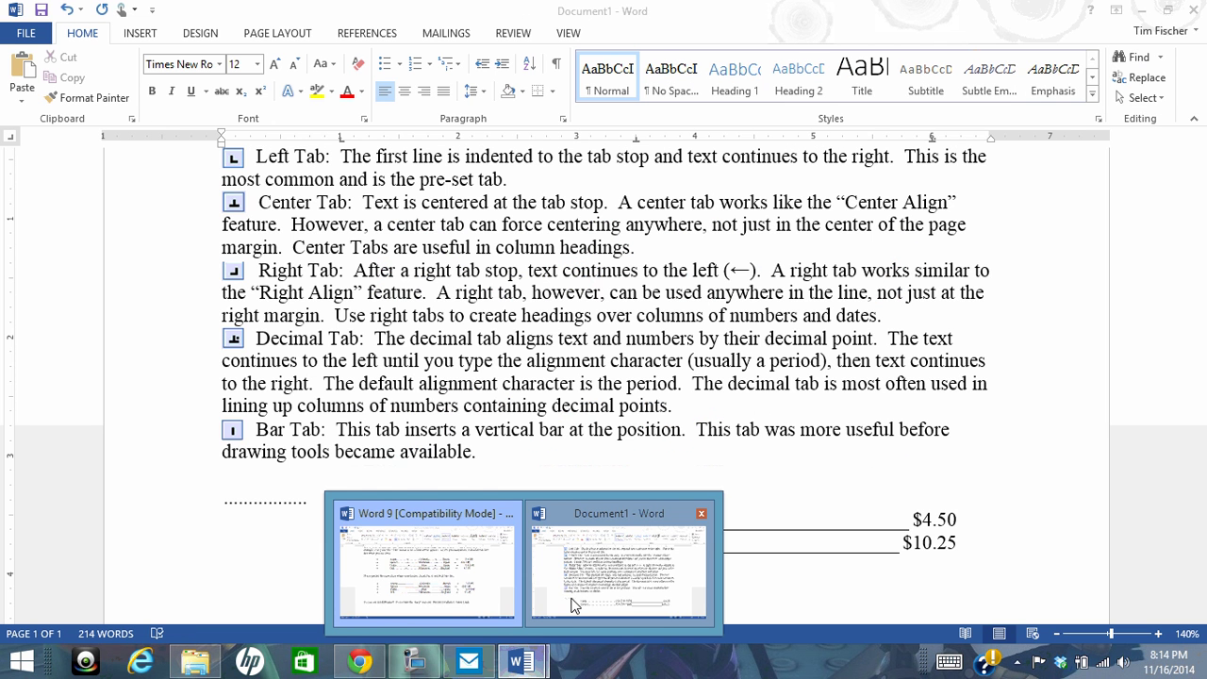
click(572, 605)
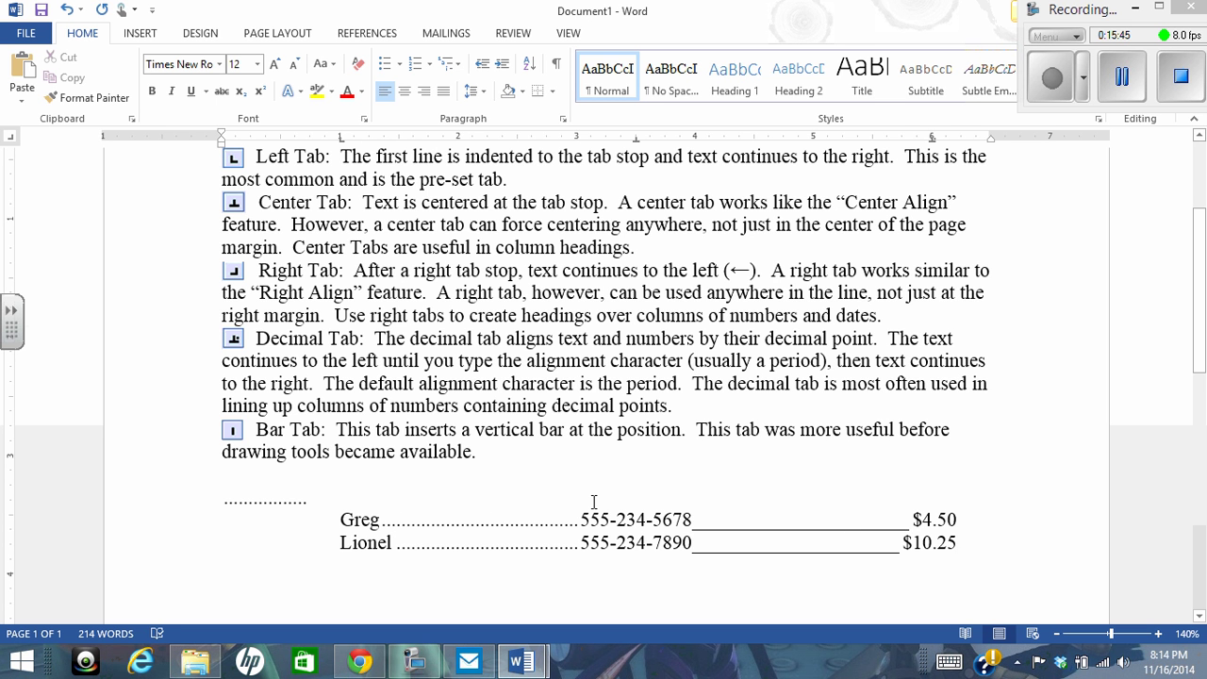
click(556, 66)
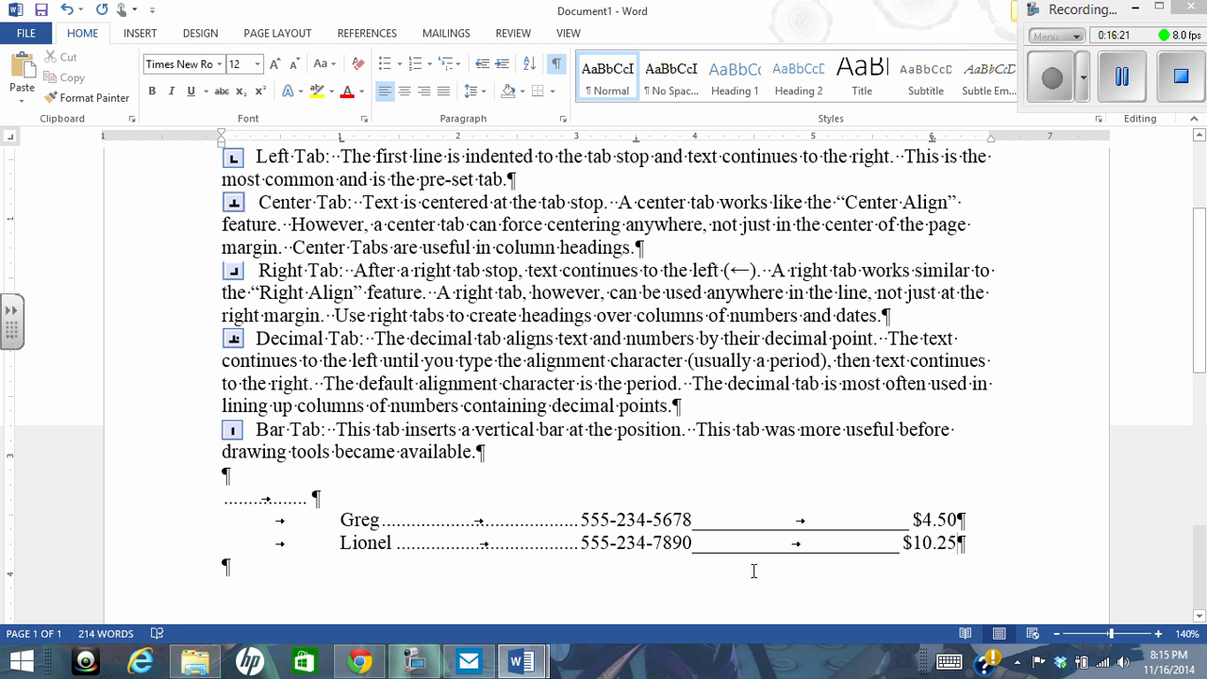
click(558, 66)
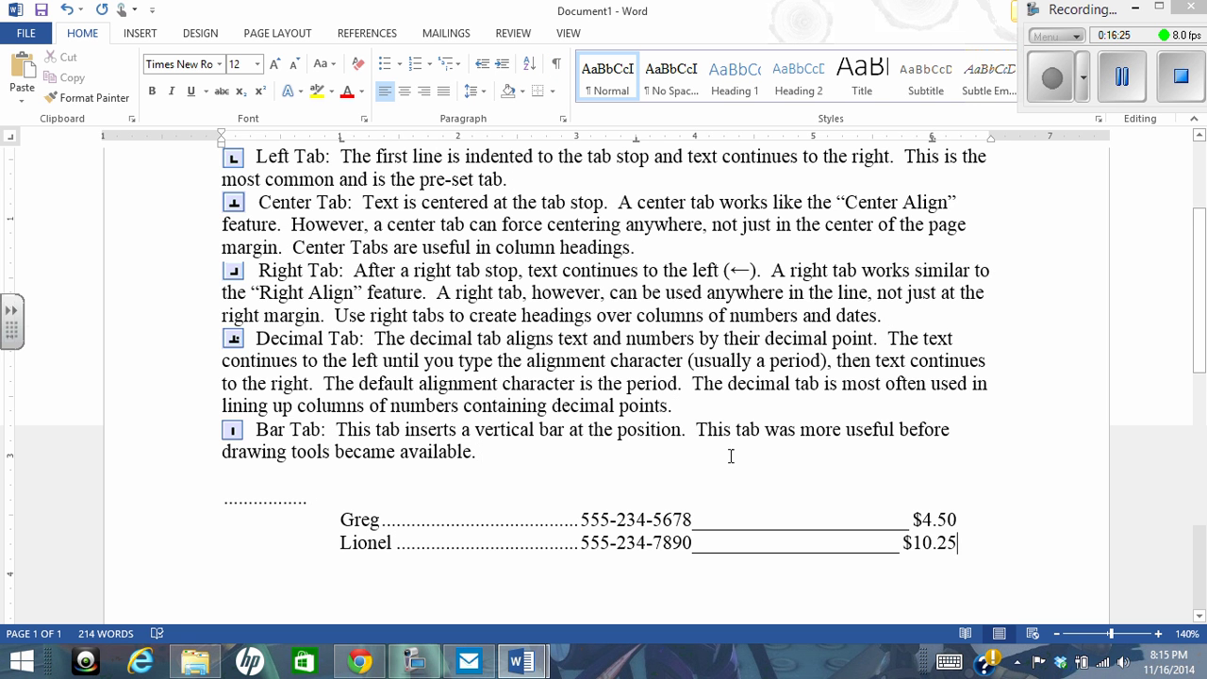
Return to the Word 9 document and review the table to create and the two formatting-mark examples.
scroll(618, 563, down, 1)
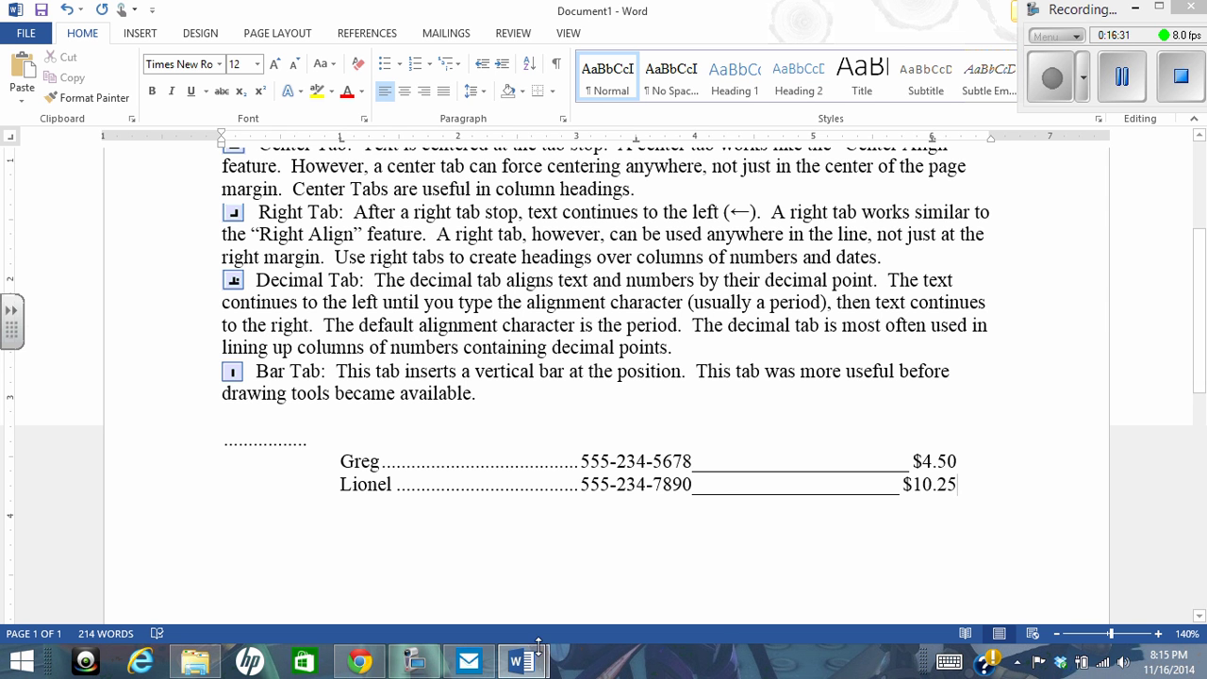
mouse_move(522, 663)
click(483, 587)
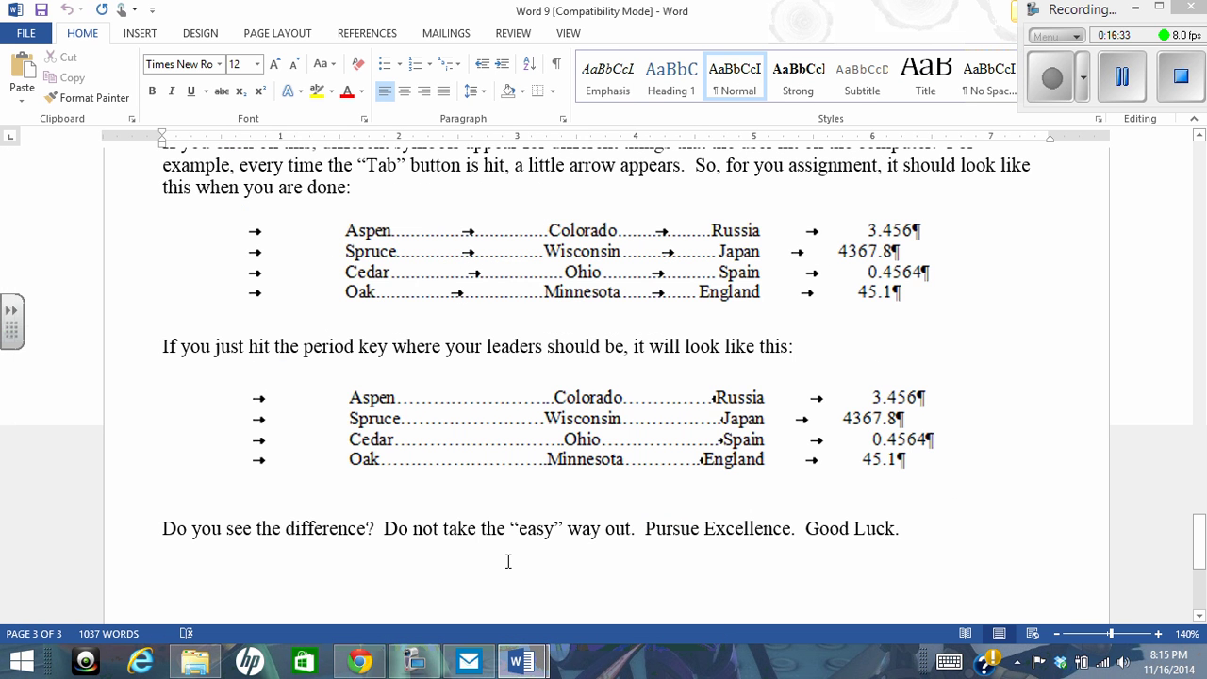
scroll(507, 561, up, 1)
scroll(507, 561, up, 6)
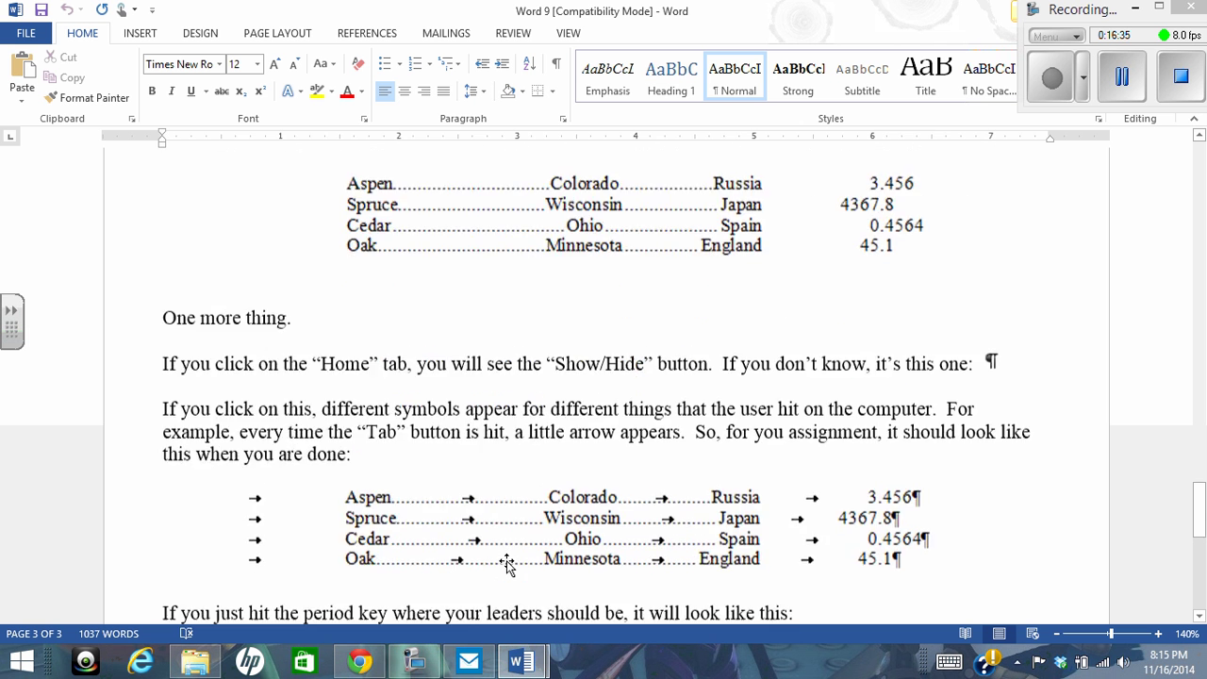
scroll(507, 561, up, 1)
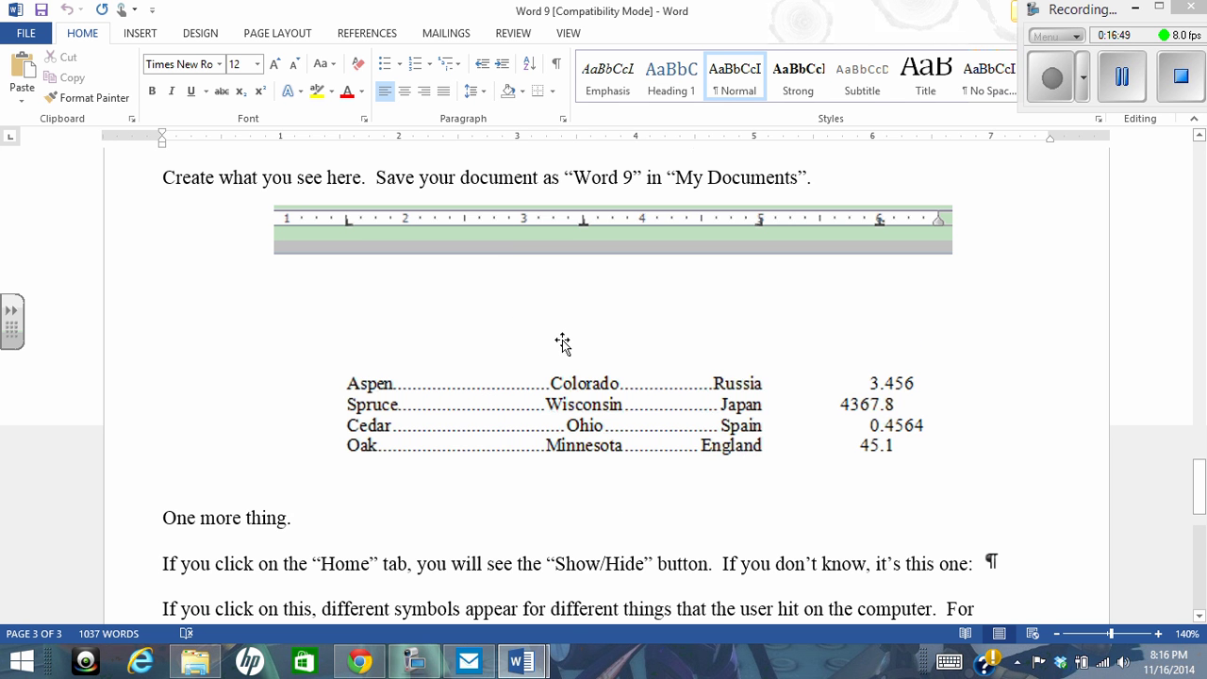
scroll(562, 344, down, 5)
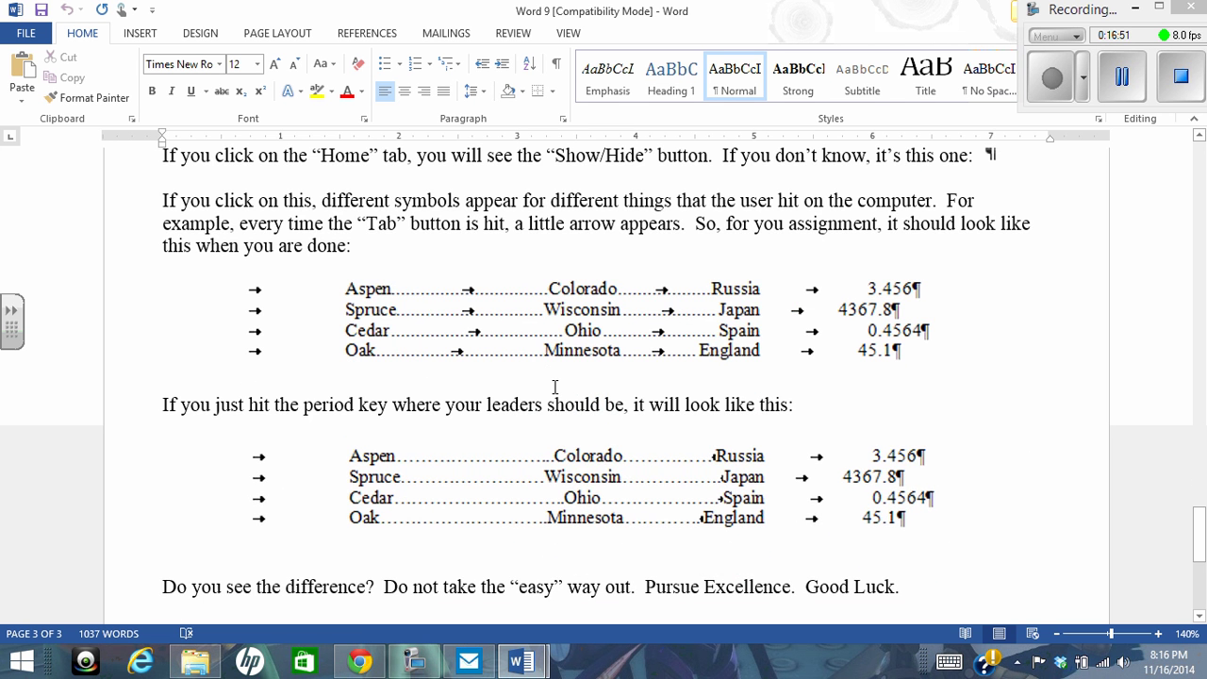